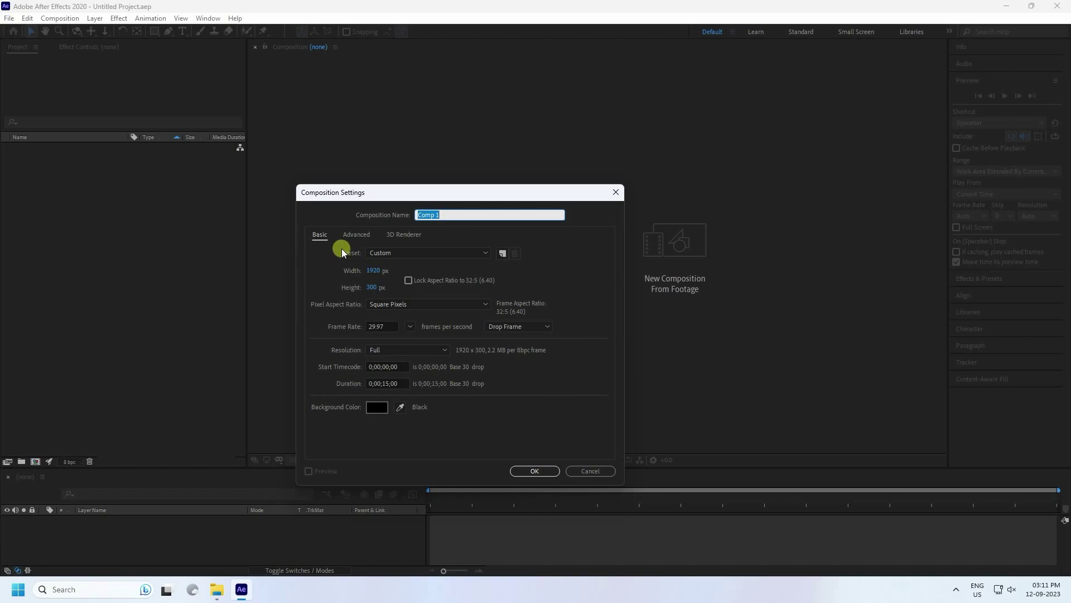
# Create a composition with the HDTV 1080 29.97 preset and make the timeline area taller.
pyautogui.click(379, 252)
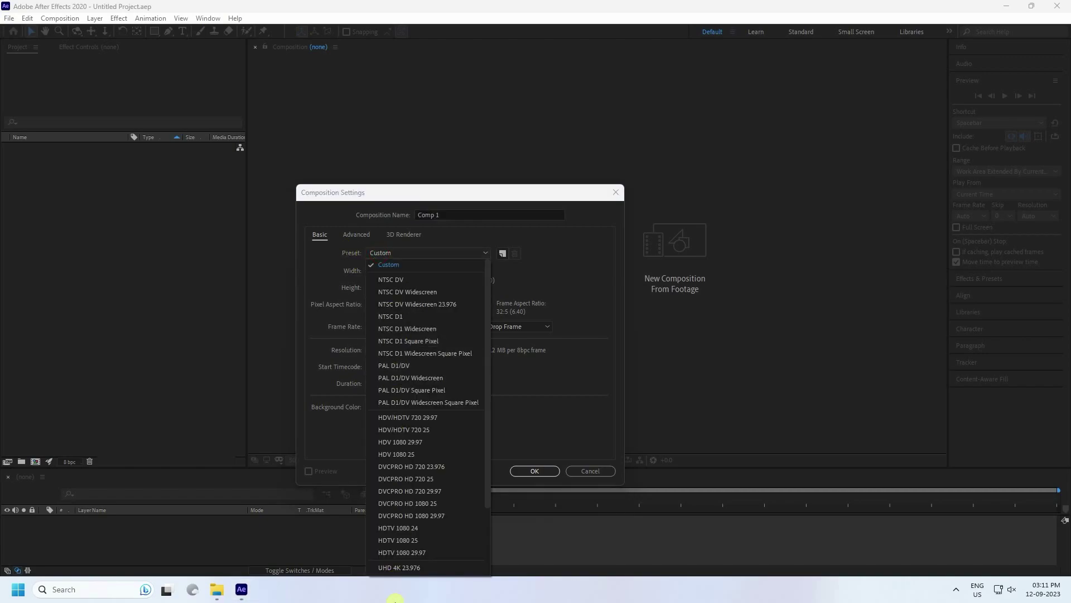
pyautogui.click(408, 553)
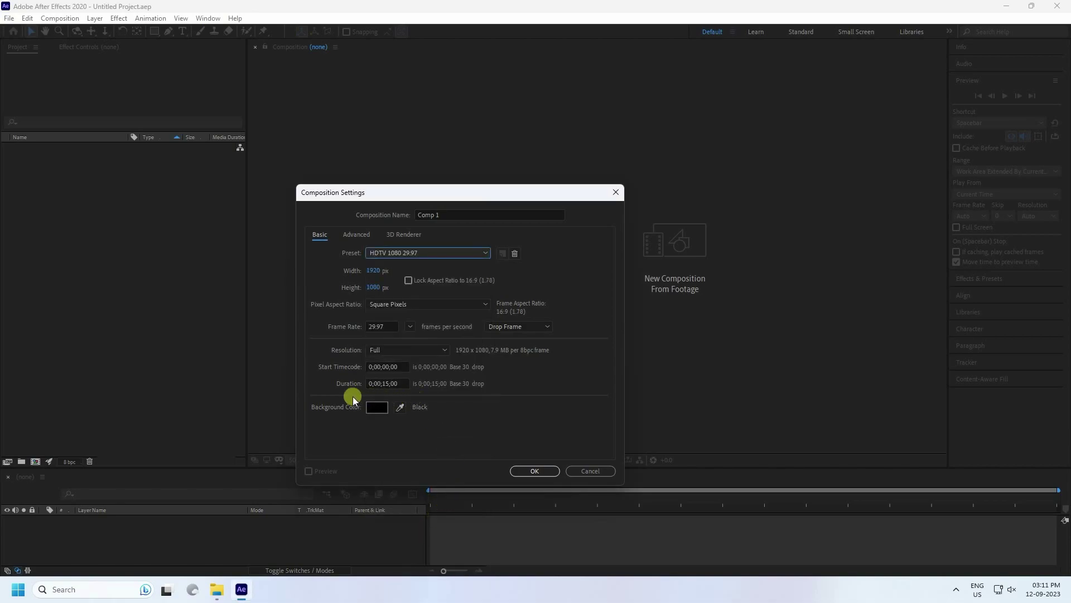
pyautogui.click(522, 470)
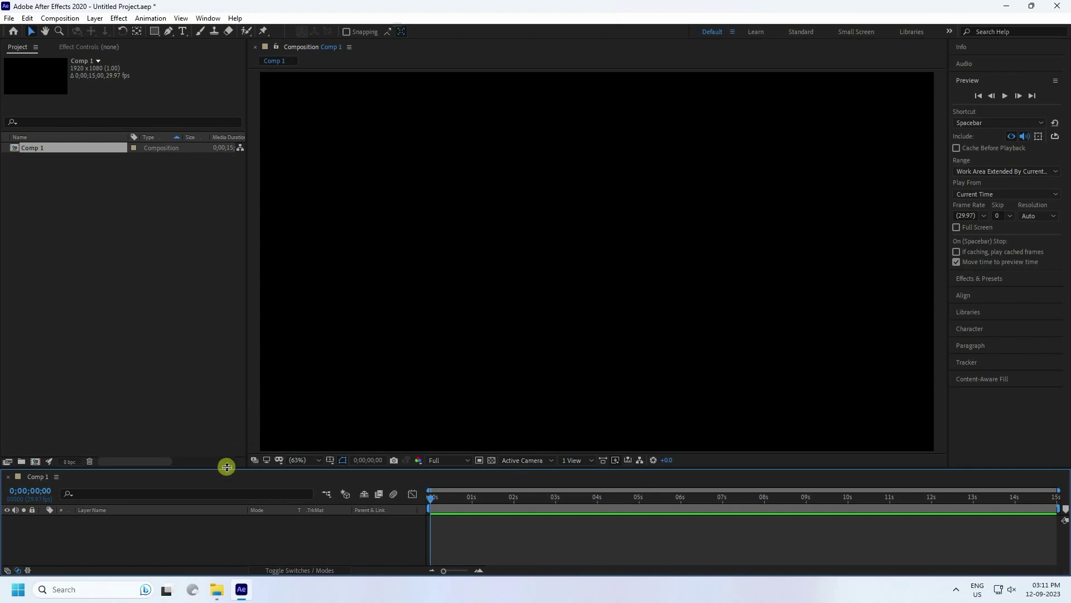
pyautogui.moveTo(225, 463); pyautogui.dragTo(231, 434)
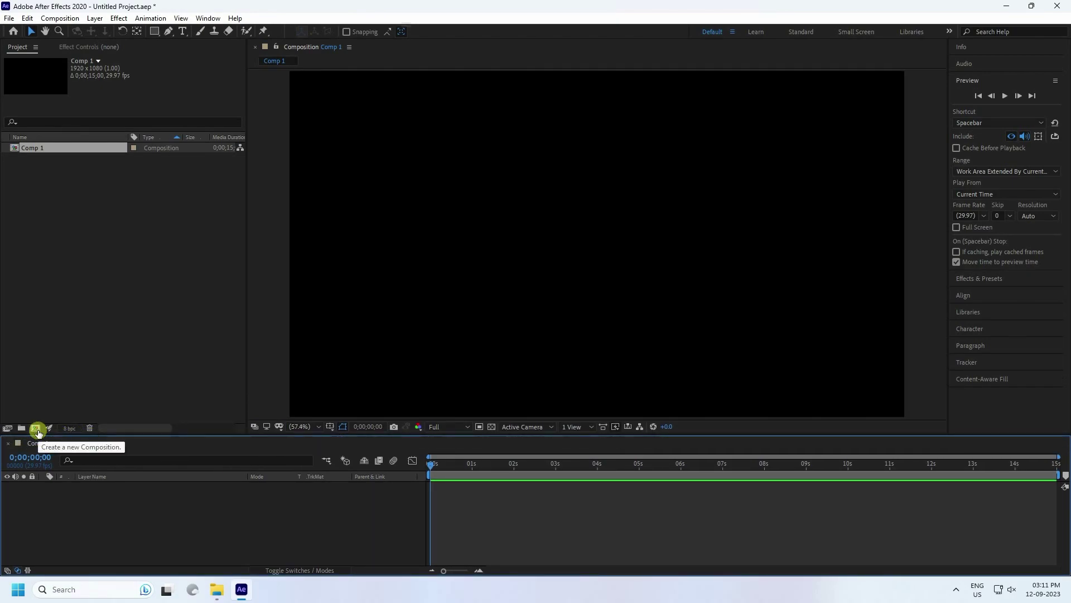
# Create a second composition, 1920 px wide, with its height set to 300 px.
pyautogui.click(38, 432)
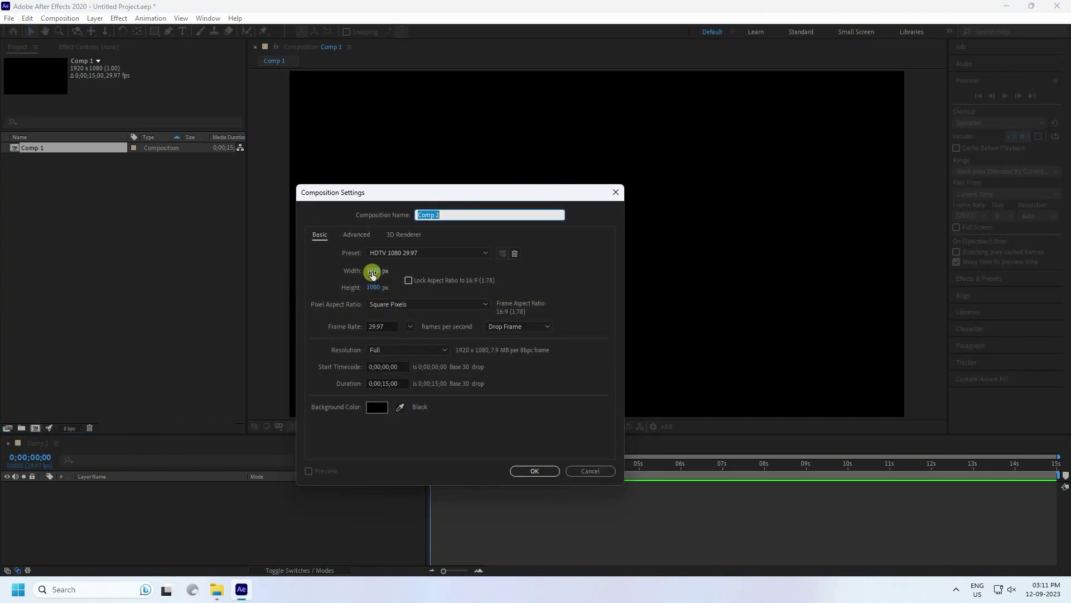
pyautogui.click(373, 287)
pyautogui.write('300')
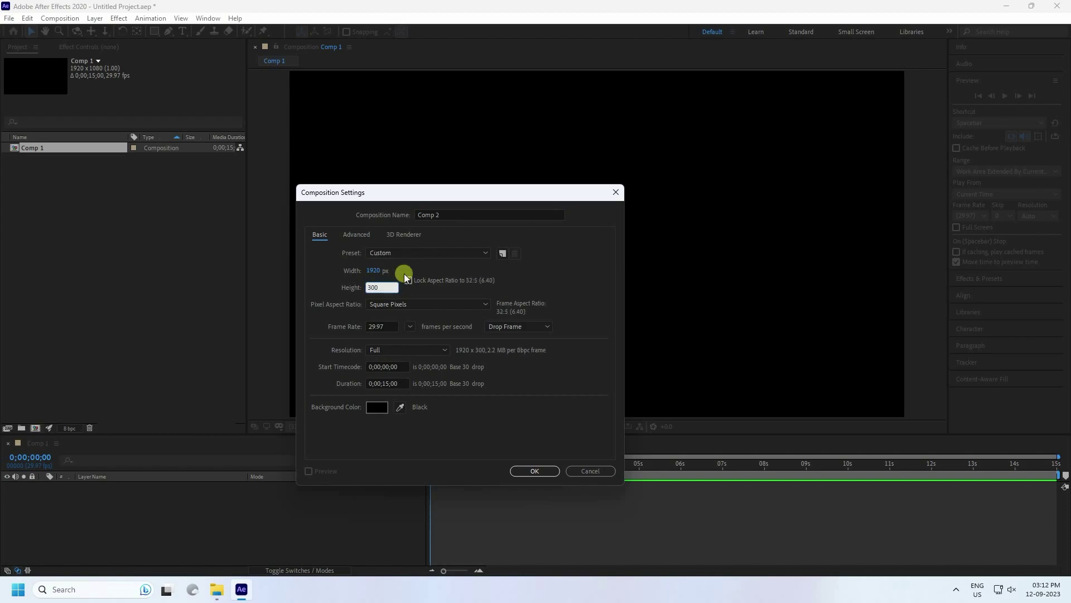
pyautogui.click(331, 283)
pyautogui.click(531, 468)
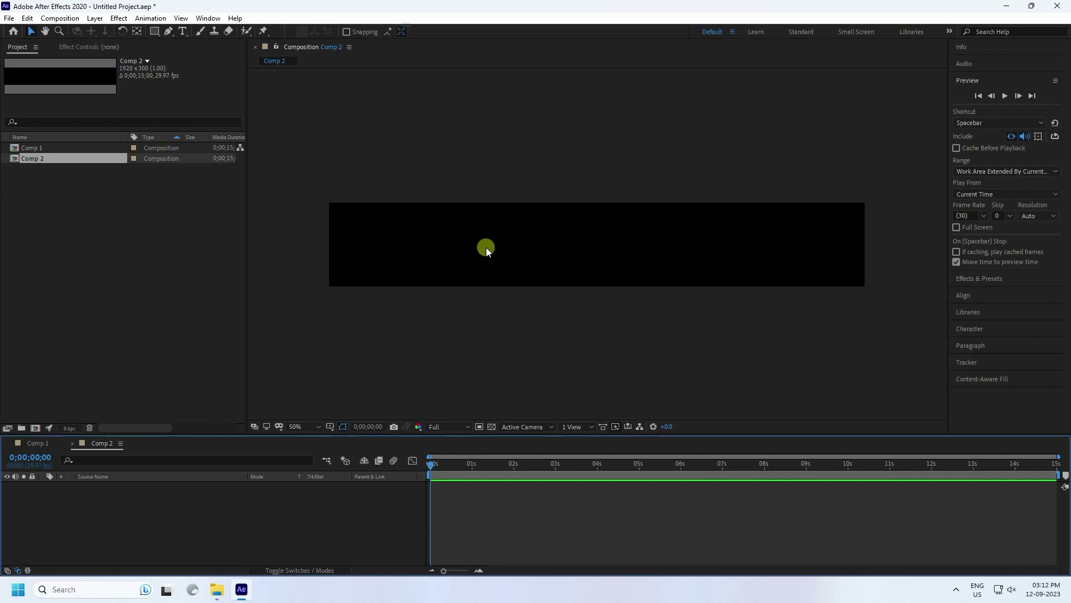
# Add a text layer reading "after effects motion" to the 1920 x 300 composition.
pyautogui.click(184, 31)
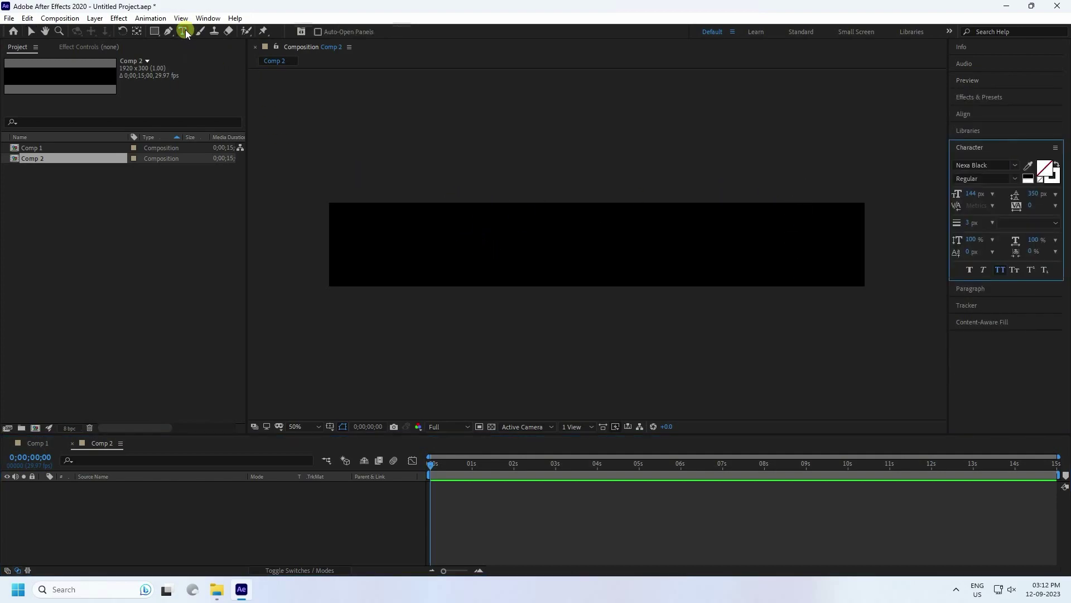
pyautogui.click(377, 224)
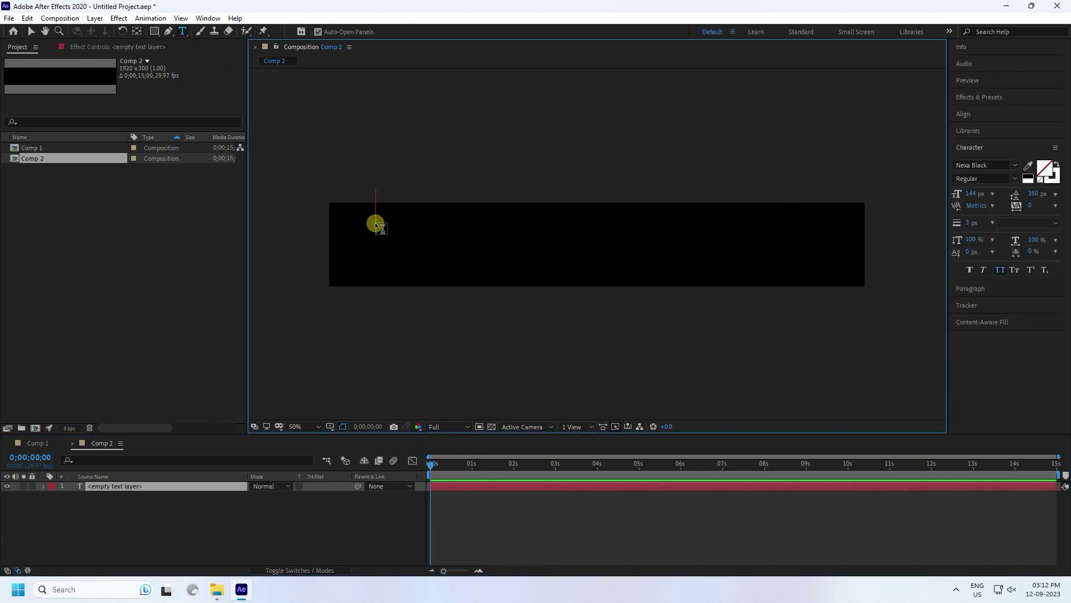
pyautogui.write('after')
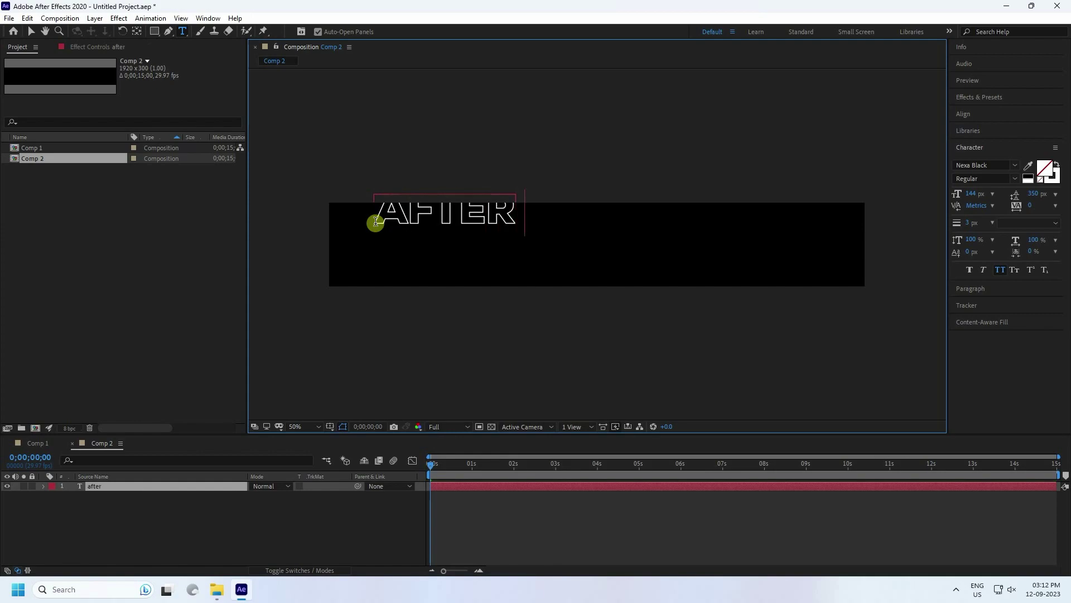
pyautogui.write(' effects')
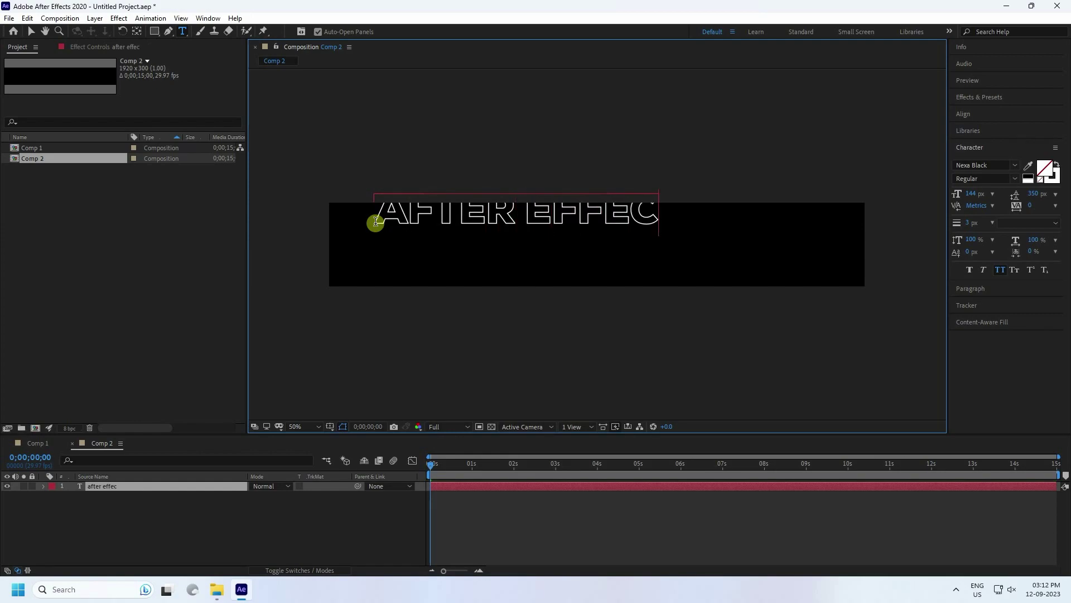
pyautogui.write(' mo')
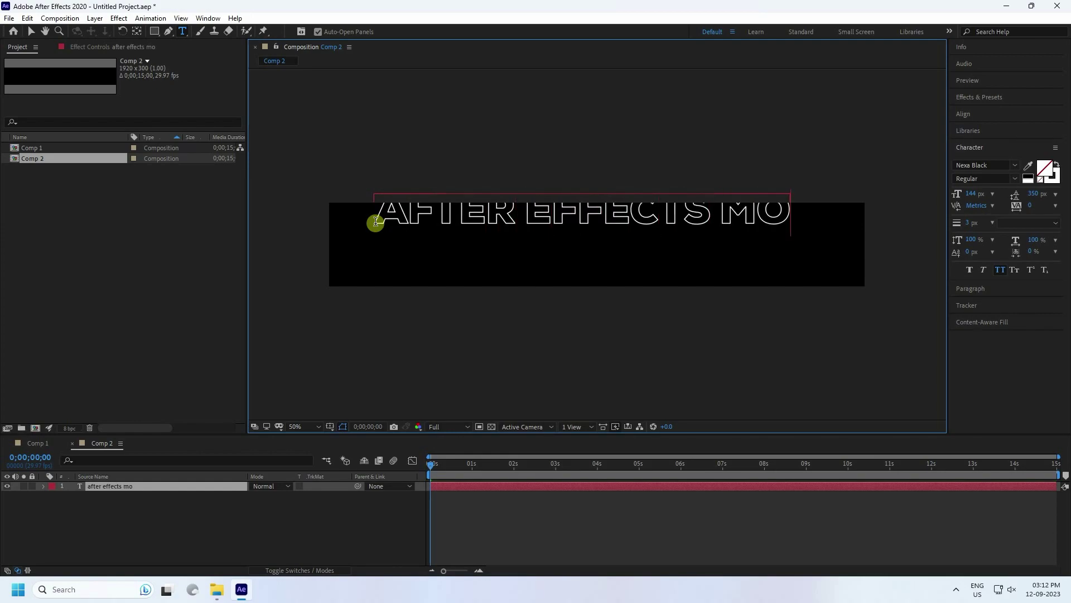
pyautogui.write('tion')
pyautogui.click(30, 32)
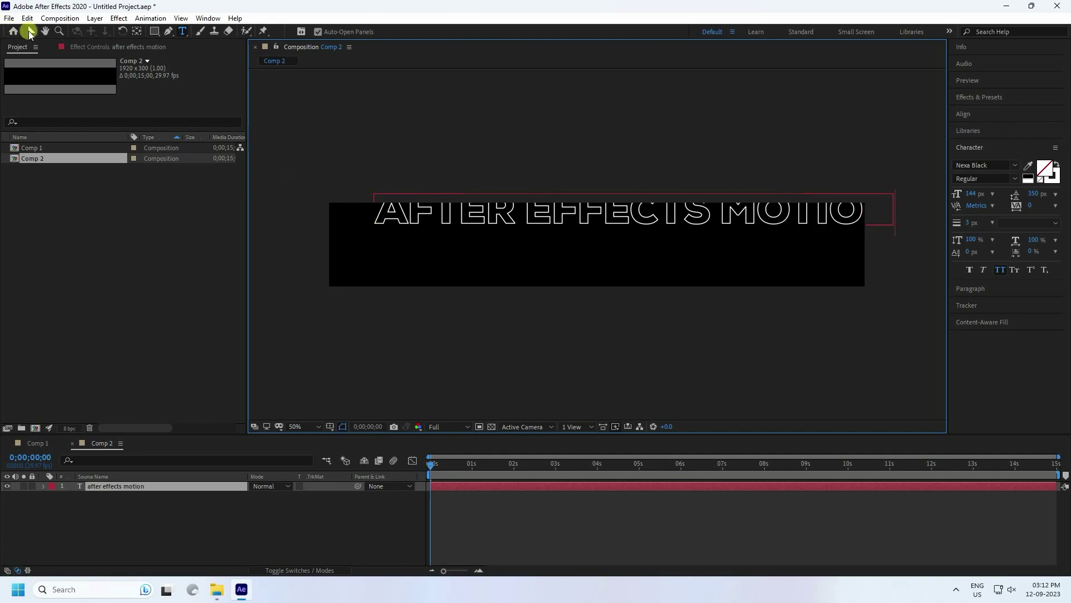
# Center the text layer horizontally and vertically in the composition and move its anchor point to the text's center.
pyautogui.click(959, 125)
pyautogui.click(980, 142)
pyautogui.click(1034, 141)
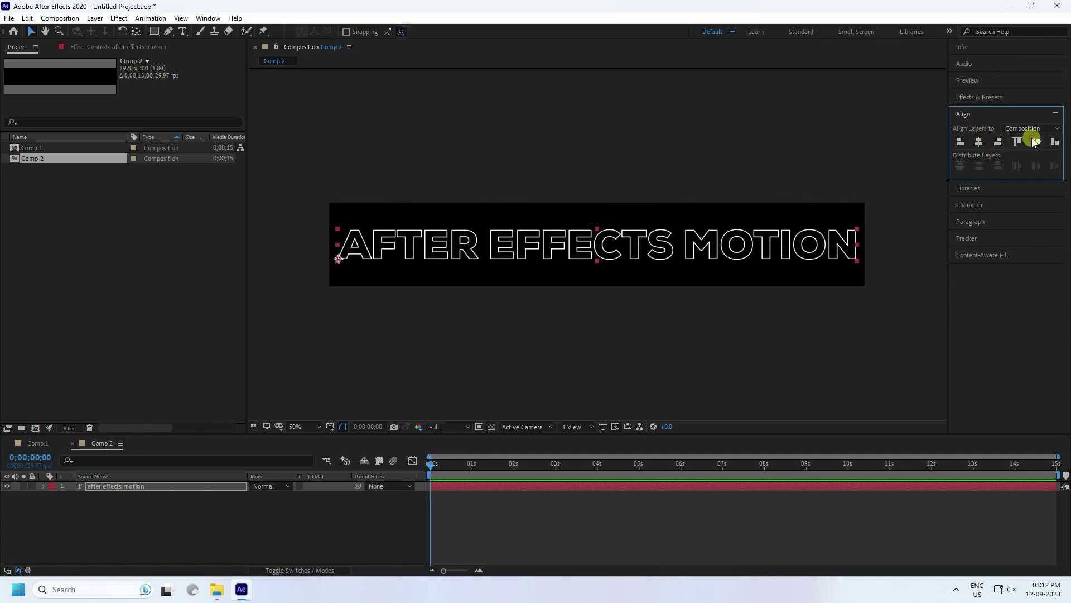
pyautogui.scroll(2, 609, 248)
pyautogui.scroll(-2, 610, 248)
pyautogui.click(609, 248)
pyautogui.hotkey('ctrl', 'alt', 'Home')
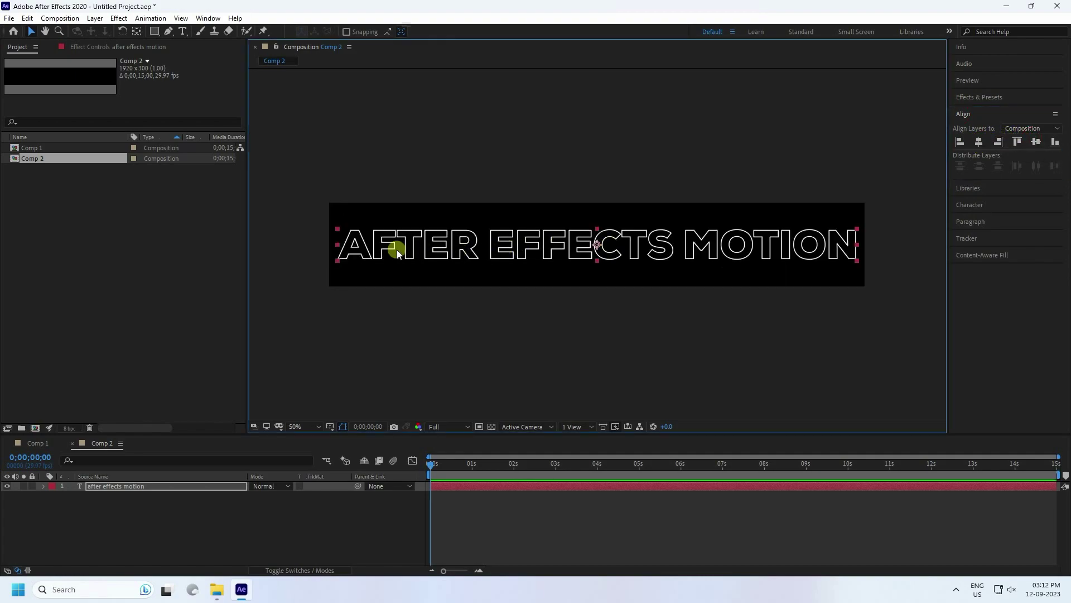
# Fill the word AFTER with white (FFFFFF).
pyautogui.click(182, 34)
pyautogui.moveTo(357, 244); pyautogui.dragTo(481, 242)
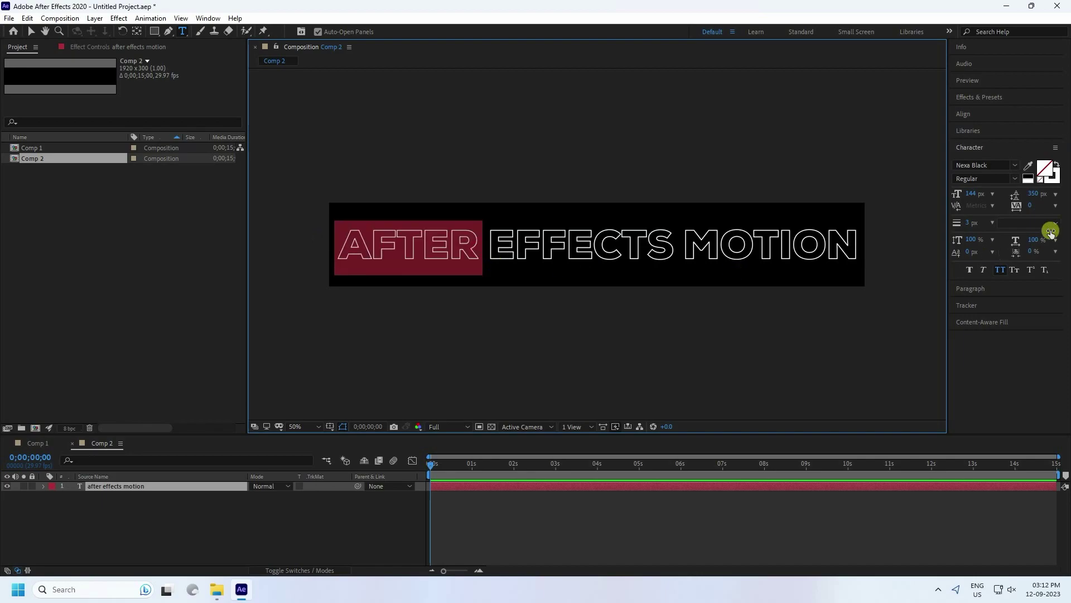
pyautogui.click(1037, 174)
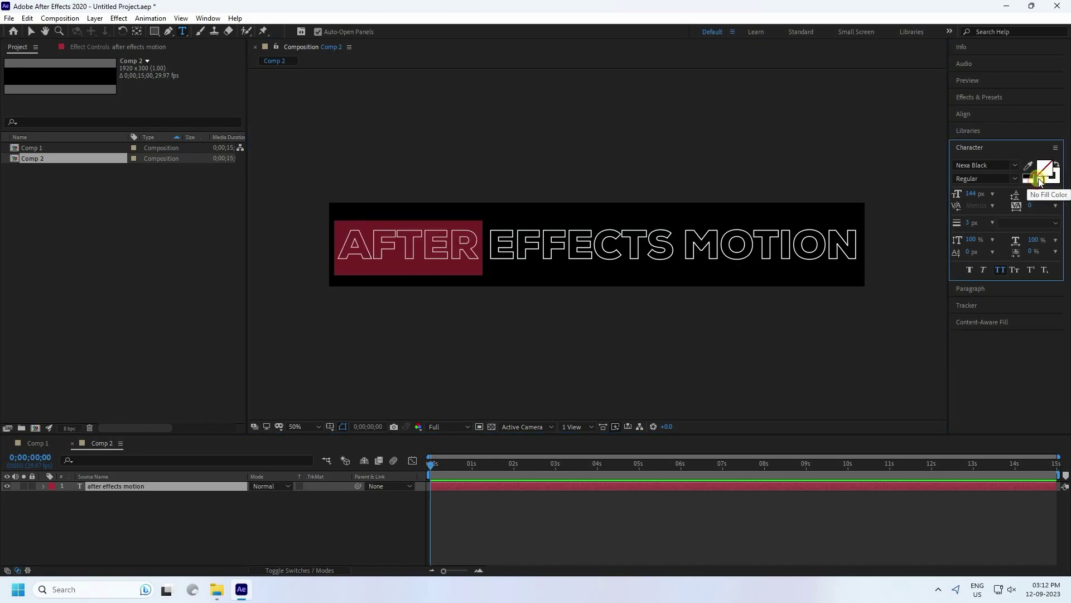
pyautogui.click(1043, 169)
pyautogui.click(360, 254)
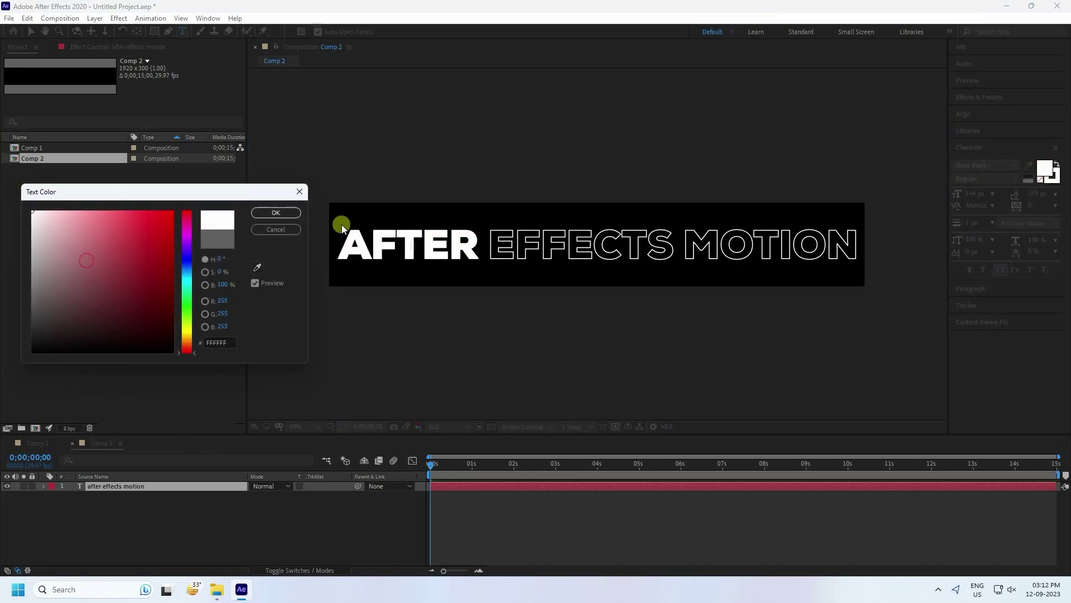
pyautogui.click(286, 213)
# Fill the word MOTION with white (FFFFFF) and finish editing the text.
pyautogui.moveTo(677, 247); pyautogui.dragTo(861, 244)
pyautogui.click(1044, 168)
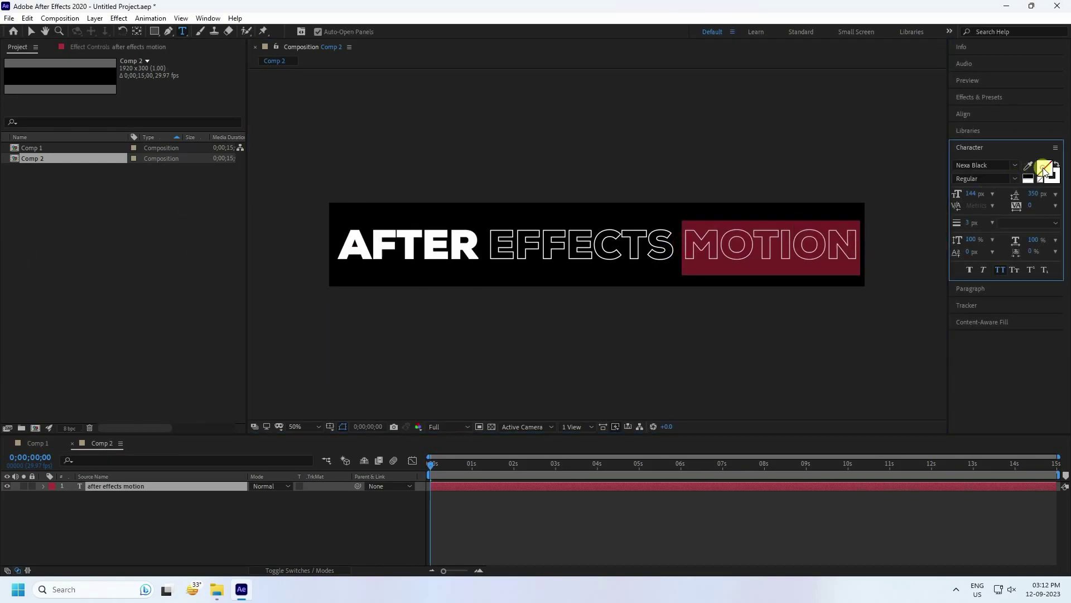
pyautogui.moveTo(67, 224); pyautogui.dragTo(8, 184)
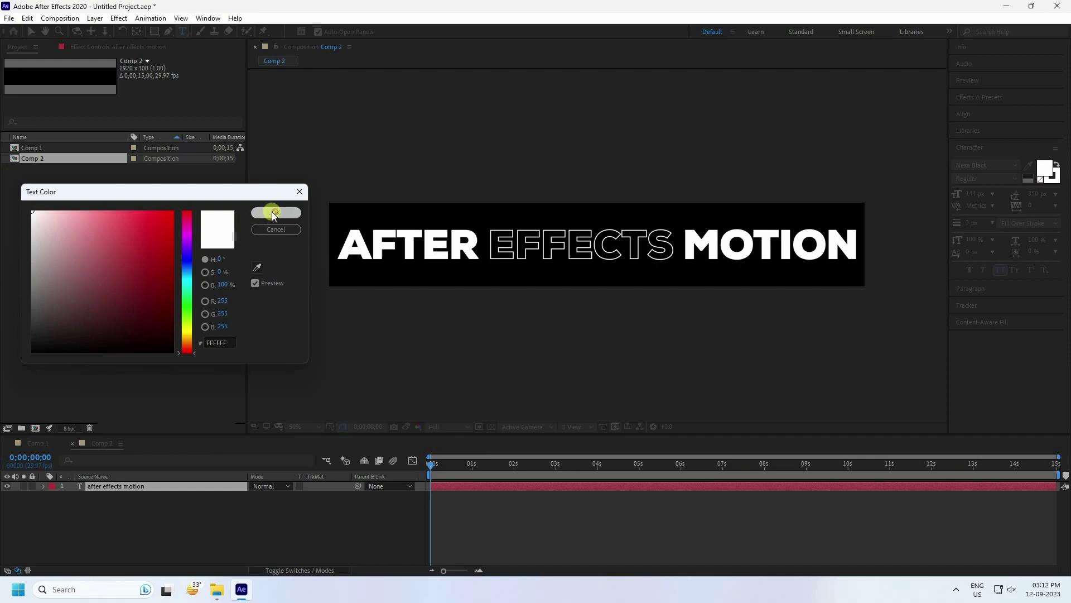
pyautogui.click(274, 214)
pyautogui.click(32, 32)
pyautogui.click(352, 307)
pyautogui.click(377, 251)
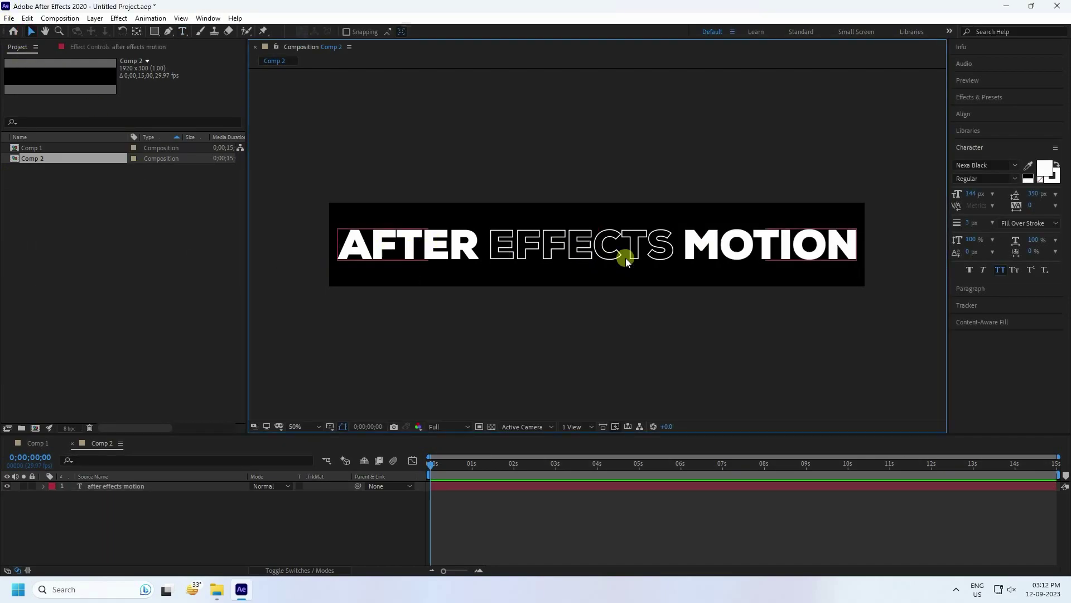
# Raise the text line to the composition's upper half and place a duplicate of it directly below.
pyautogui.click(600, 256)
pyautogui.moveTo(601, 256); pyautogui.dragTo(602, 230)
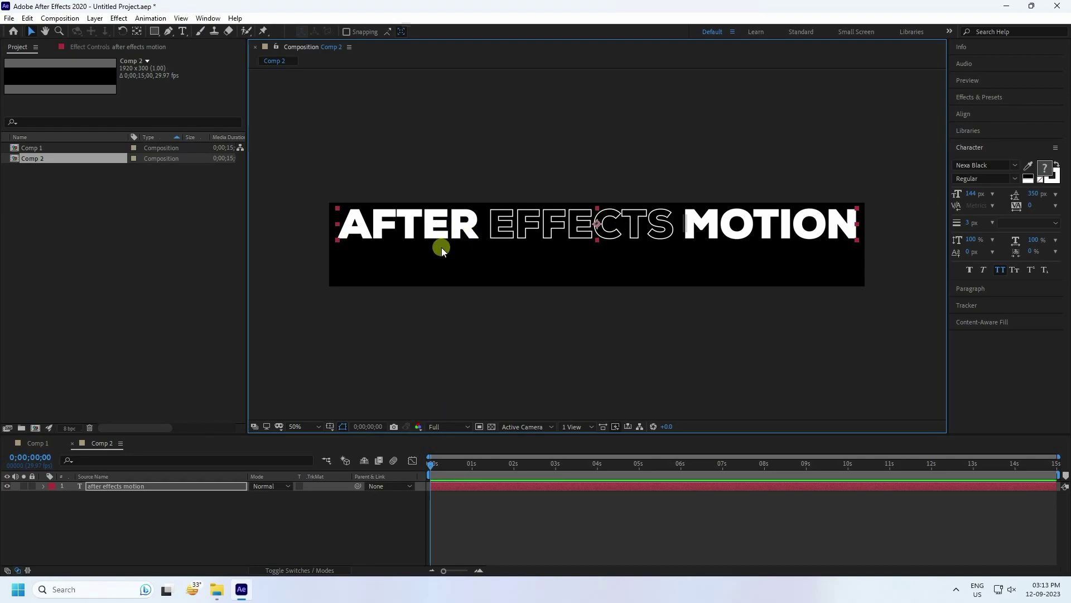
pyautogui.hotkey('ctrl', 'd')
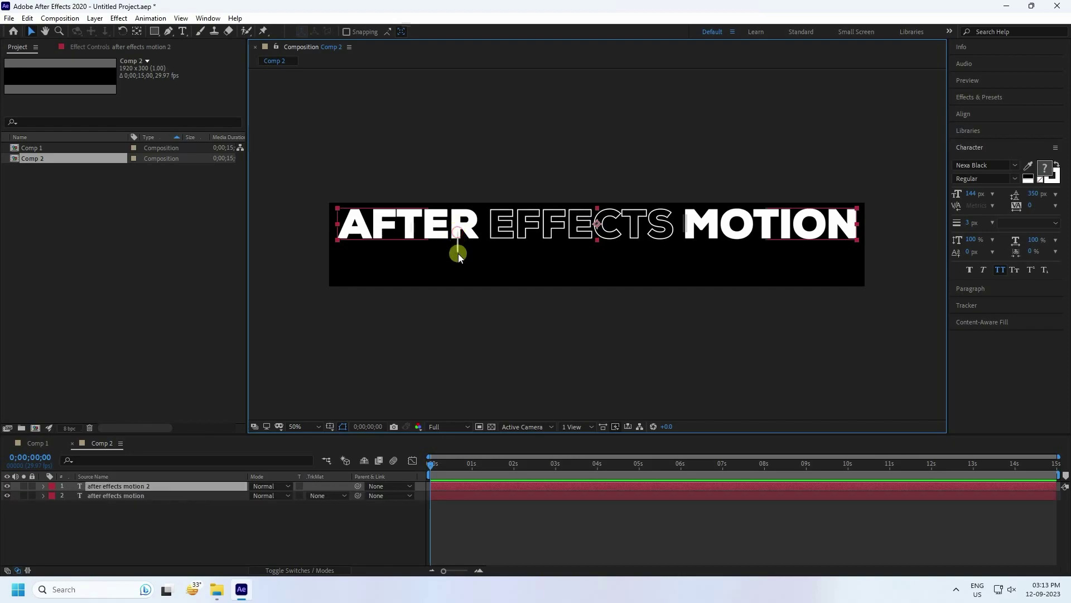
pyautogui.moveTo(457, 237); pyautogui.dragTo(459, 271)
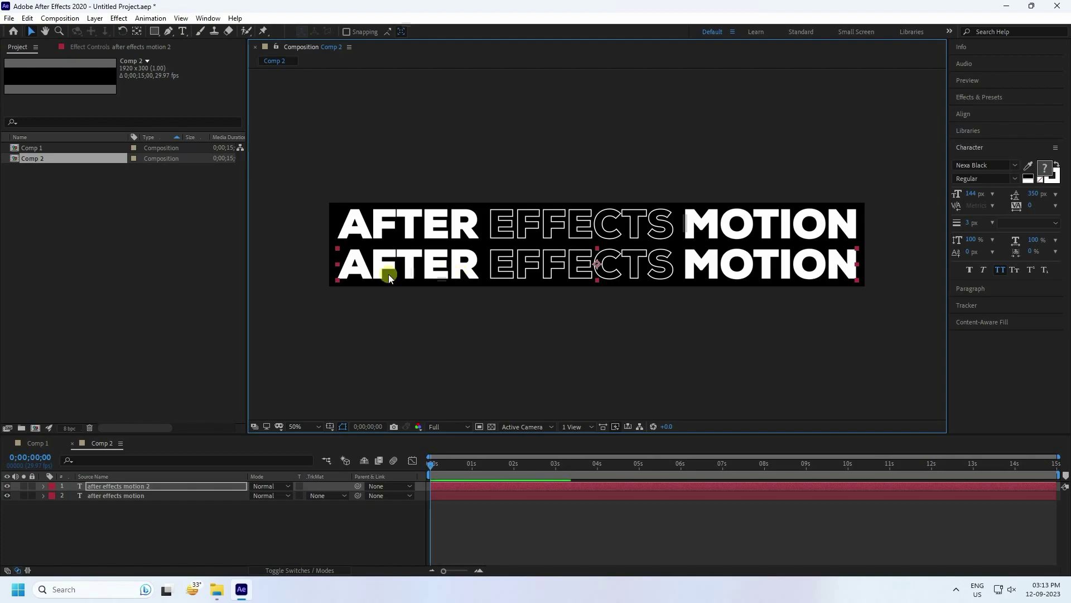
# Delete the word MOTION from the lower text line, leaving "after effects".
pyautogui.click(183, 32)
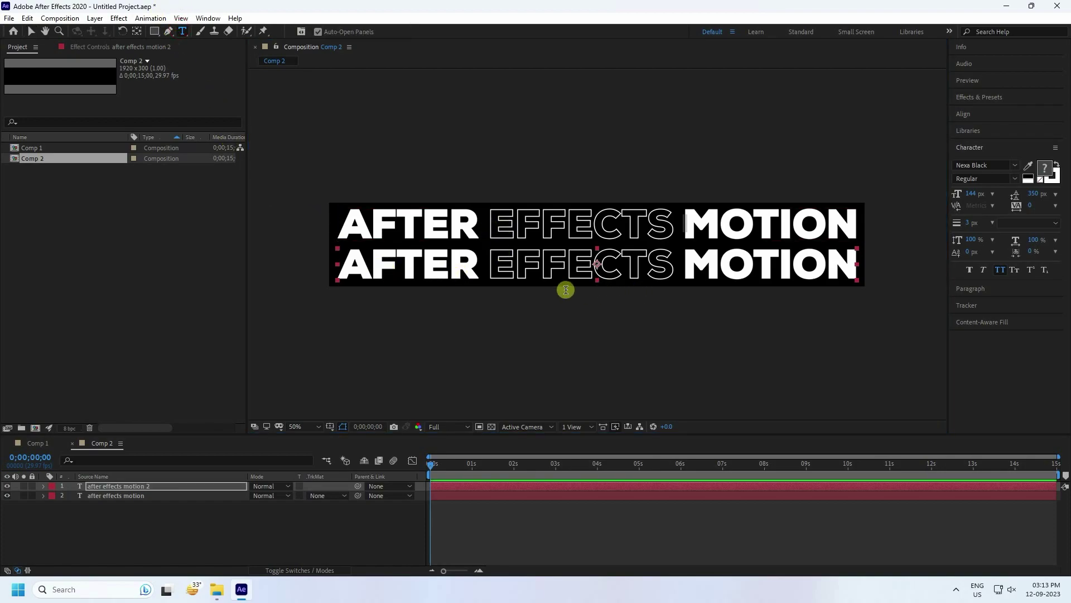
pyautogui.click(686, 262)
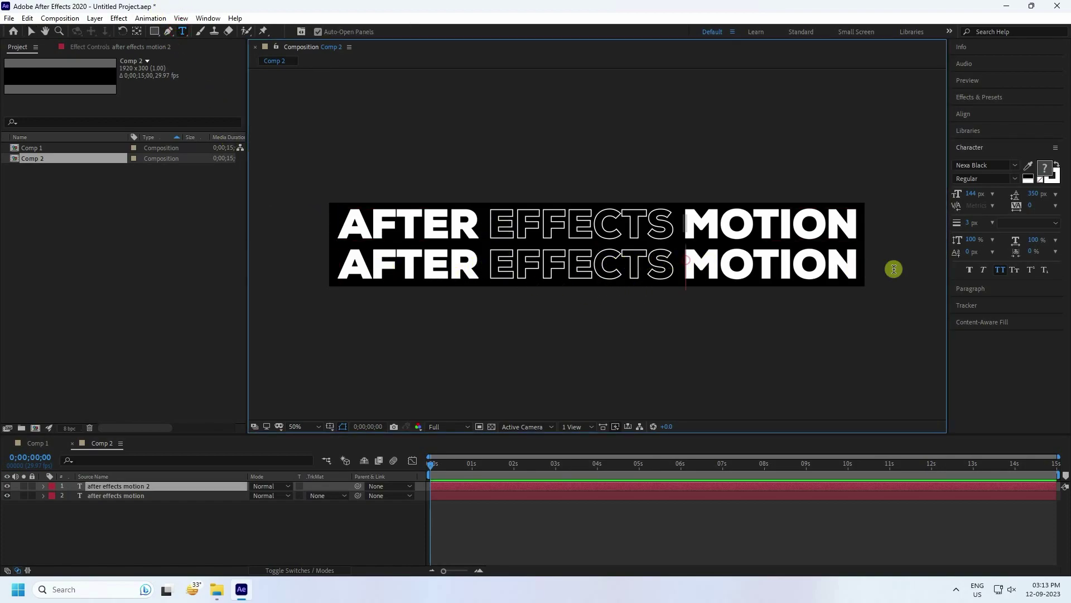
pyautogui.hotkey('shift', 'End')
pyautogui.press('BackSpace')
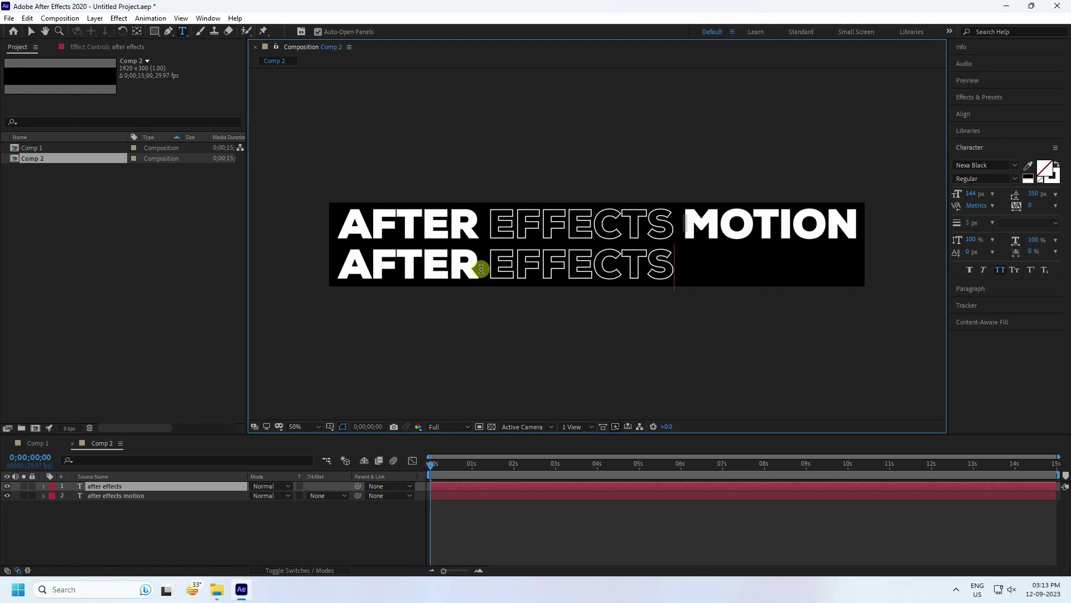
# Apply a white fill (FFFFFF) to the word AFTER in the lower text line.
pyautogui.moveTo(478, 270); pyautogui.dragTo(347, 272)
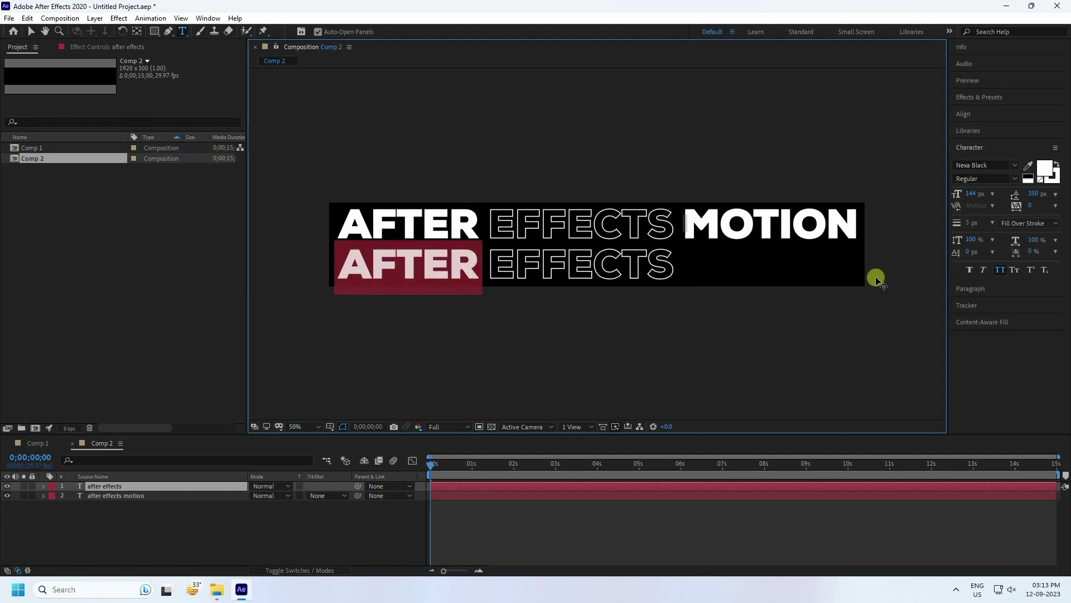
pyautogui.click(1045, 167)
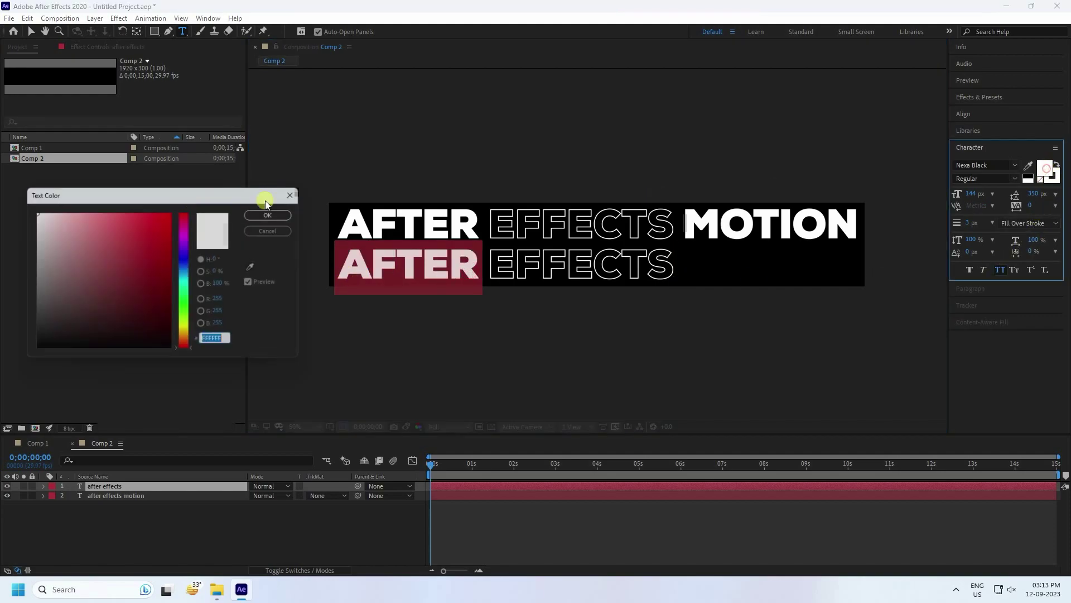
pyautogui.click(288, 218)
# Fill the word EFFECTS in the lower text line with yellow FFD400, using hue 50 at full saturation and brightness.
pyautogui.moveTo(490, 263); pyautogui.dragTo(677, 257)
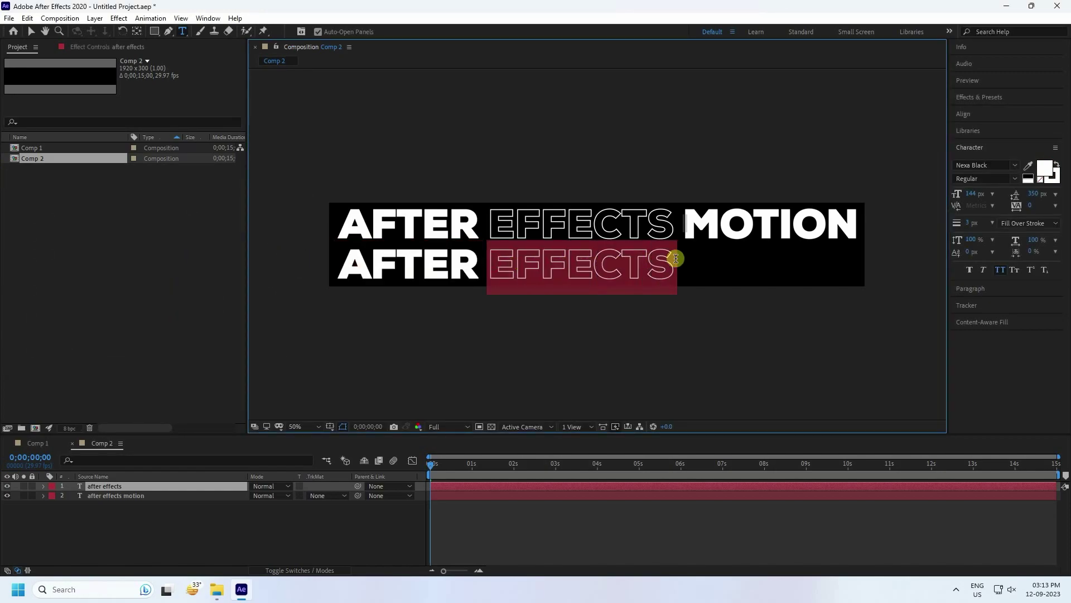
pyautogui.click(1044, 167)
pyautogui.moveTo(126, 250); pyautogui.dragTo(173, 211)
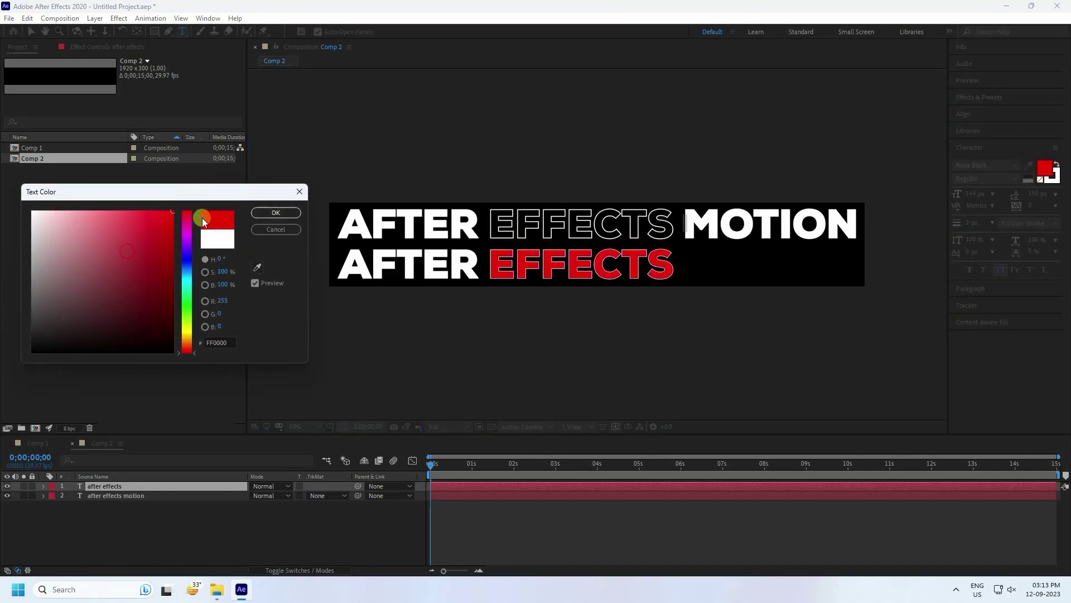
pyautogui.write('50')
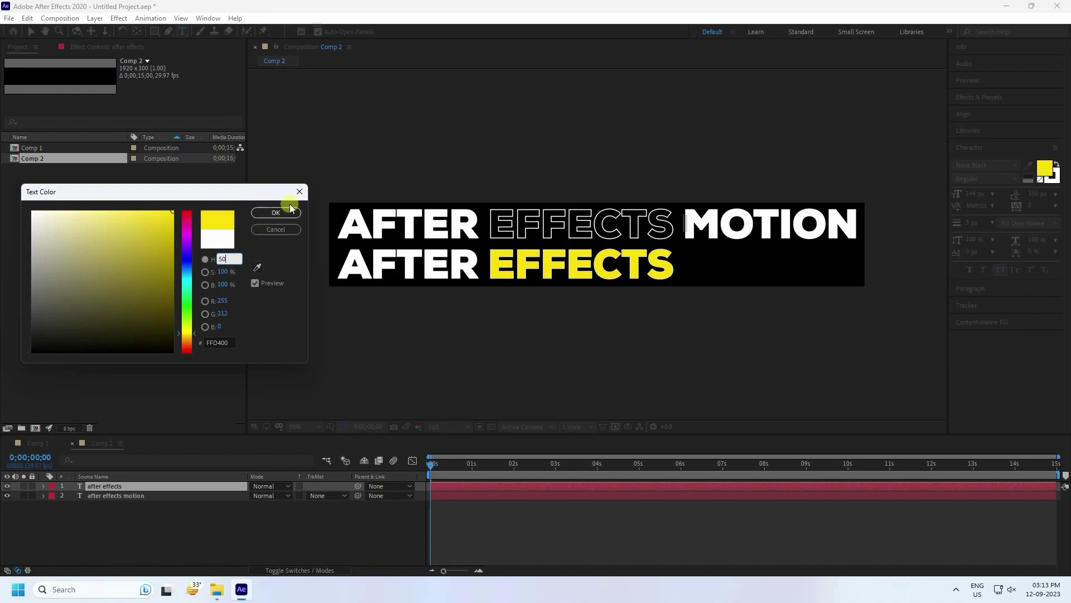
pyautogui.click(278, 214)
pyautogui.click(31, 32)
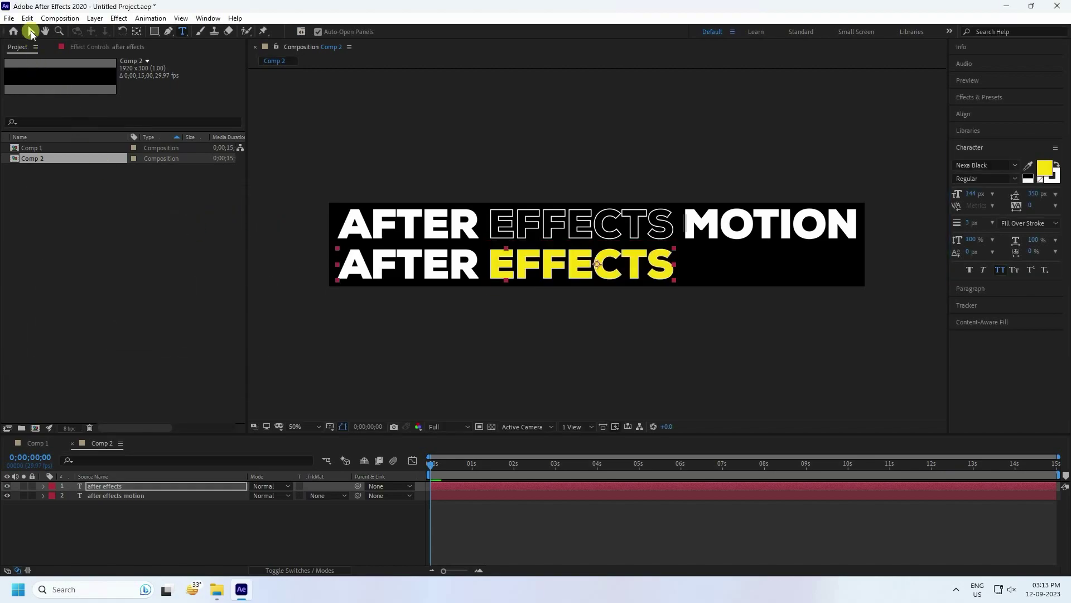
pyautogui.click(428, 347)
# Remove the stroke color from the whole lower "after effects" text layer.
pyautogui.click(1023, 193)
pyautogui.click(1040, 180)
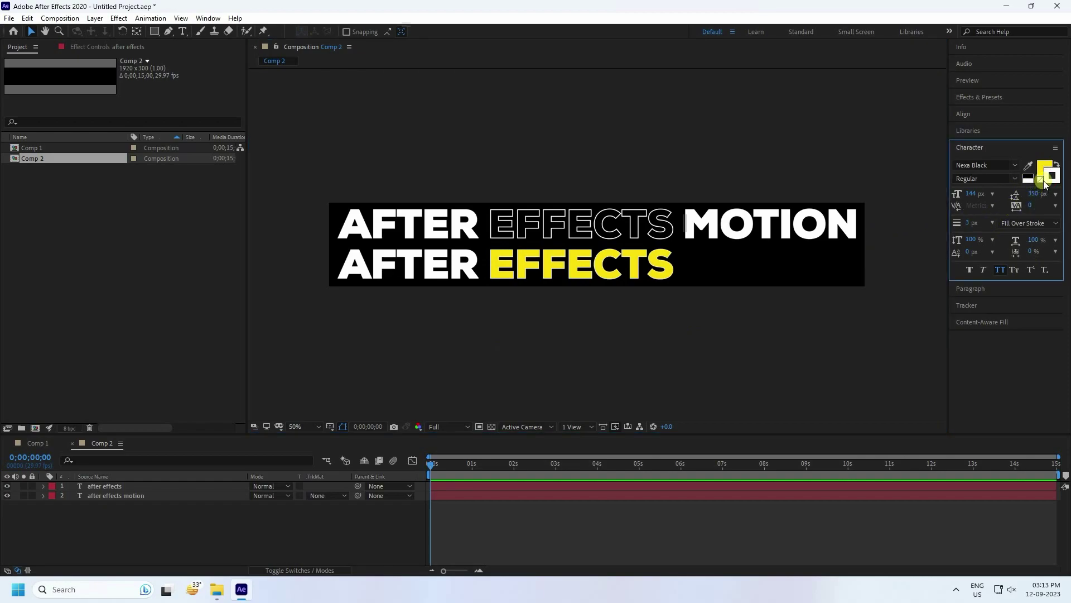
pyautogui.click(427, 363)
pyautogui.click(451, 257)
pyautogui.click(1048, 183)
pyautogui.click(1040, 180)
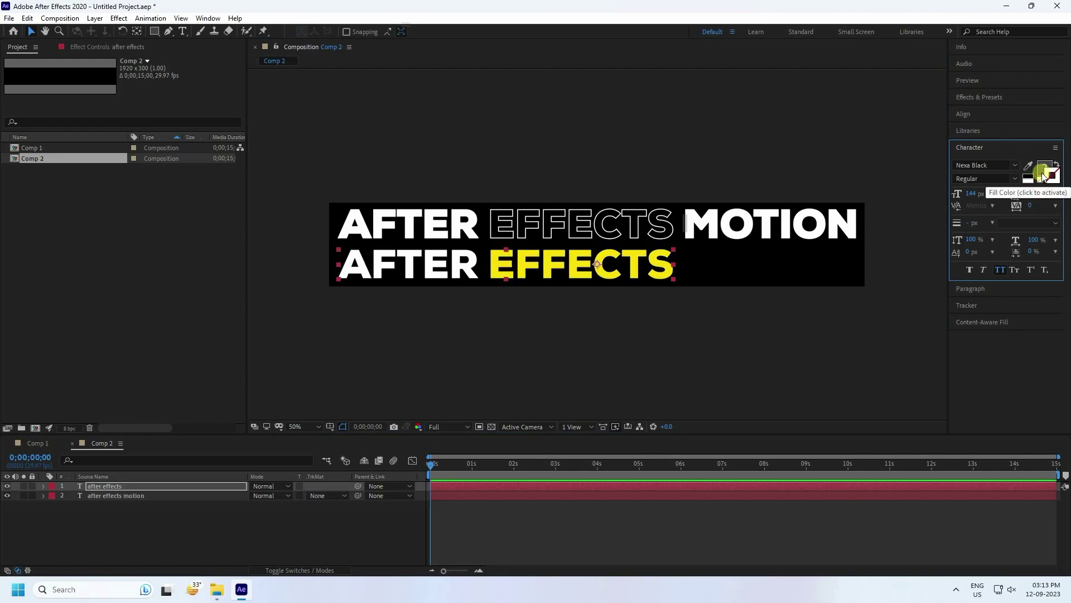
# Draw a small five-pointed star on a new shape layer just after the word EFFECTS in the lower text line.
pyautogui.click(463, 360)
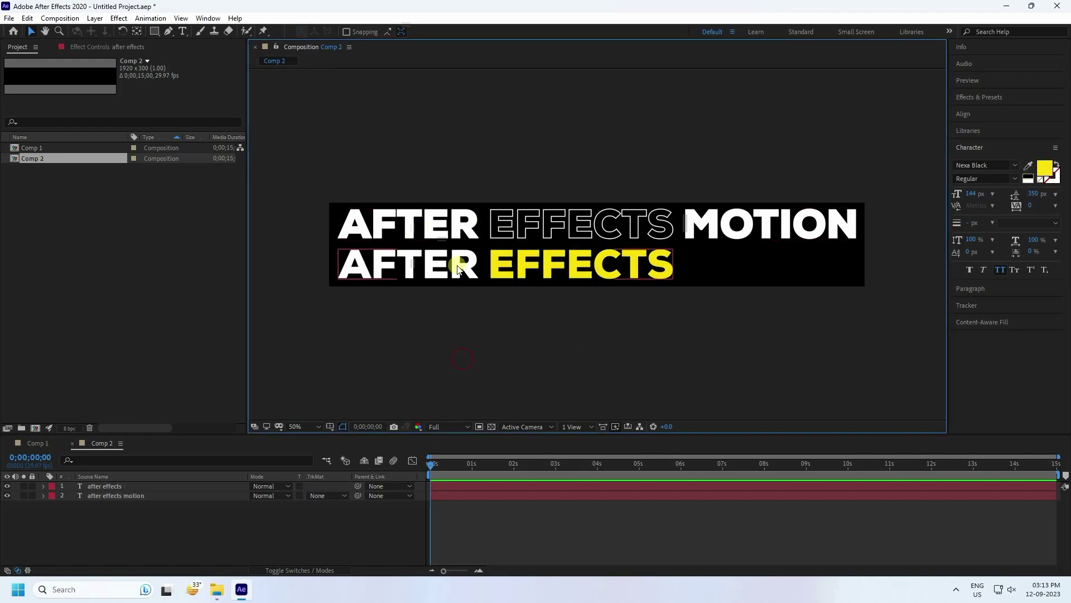
pyautogui.press('.')
pyautogui.press(',')
pyautogui.press('.')
pyautogui.moveTo(675, 304); pyautogui.dragTo(385, 282)
pyautogui.click(155, 31)
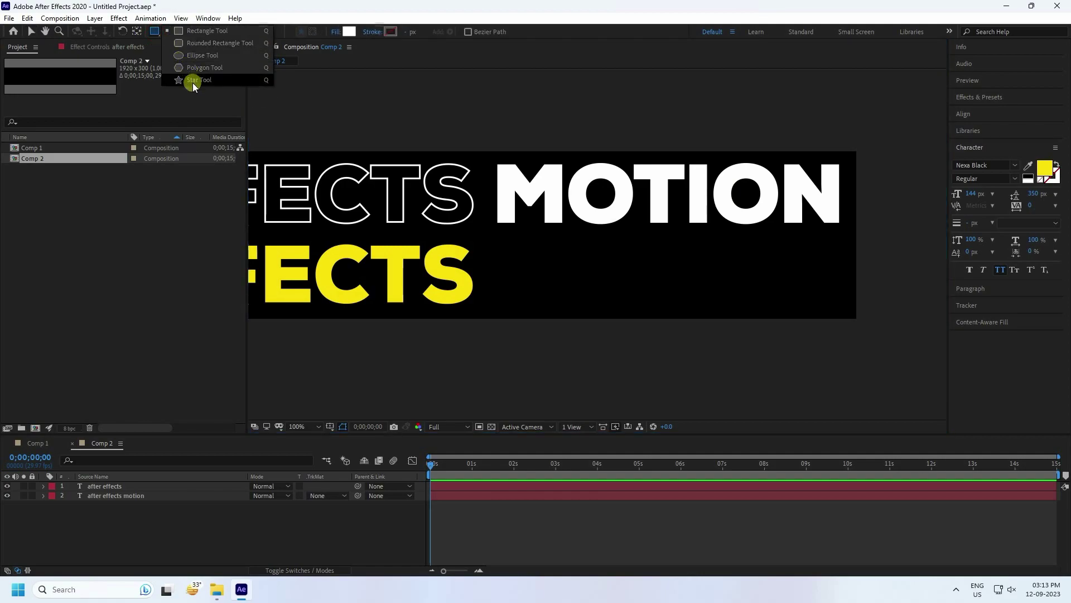
pyautogui.click(191, 80)
pyautogui.click(213, 567)
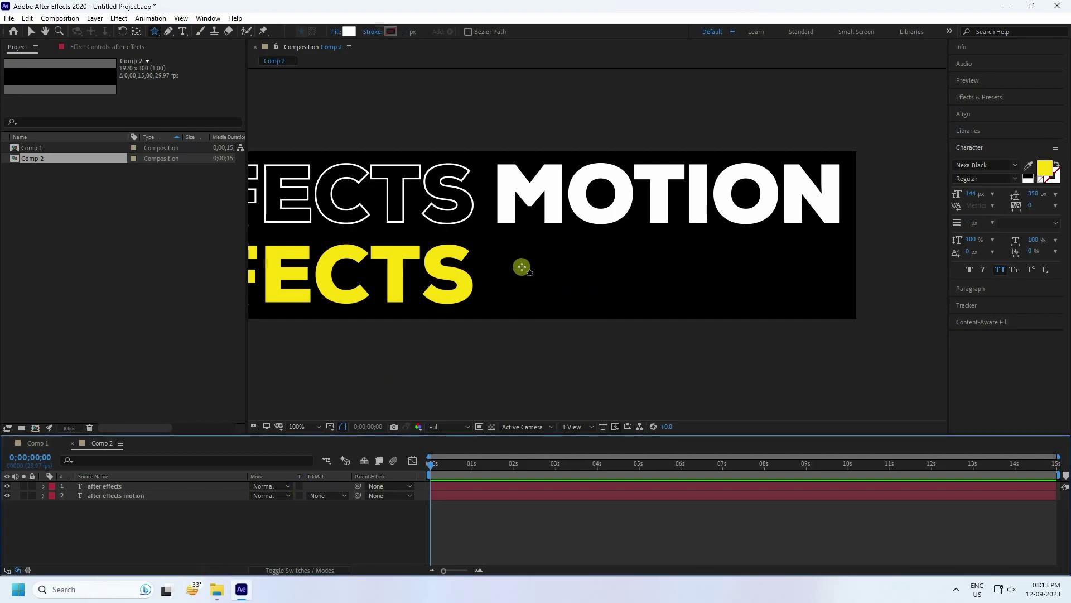
pyautogui.moveTo(534, 260); pyautogui.dragTo(552, 290)
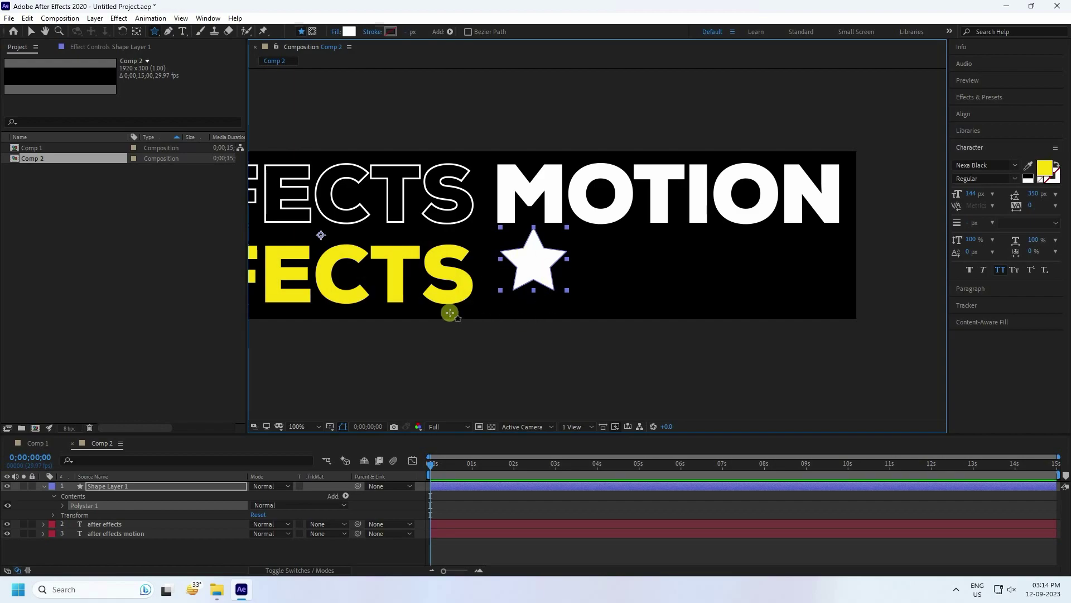
# Reduce the star's number of points to 3 so that it forms a triangle.
pyautogui.click(63, 505)
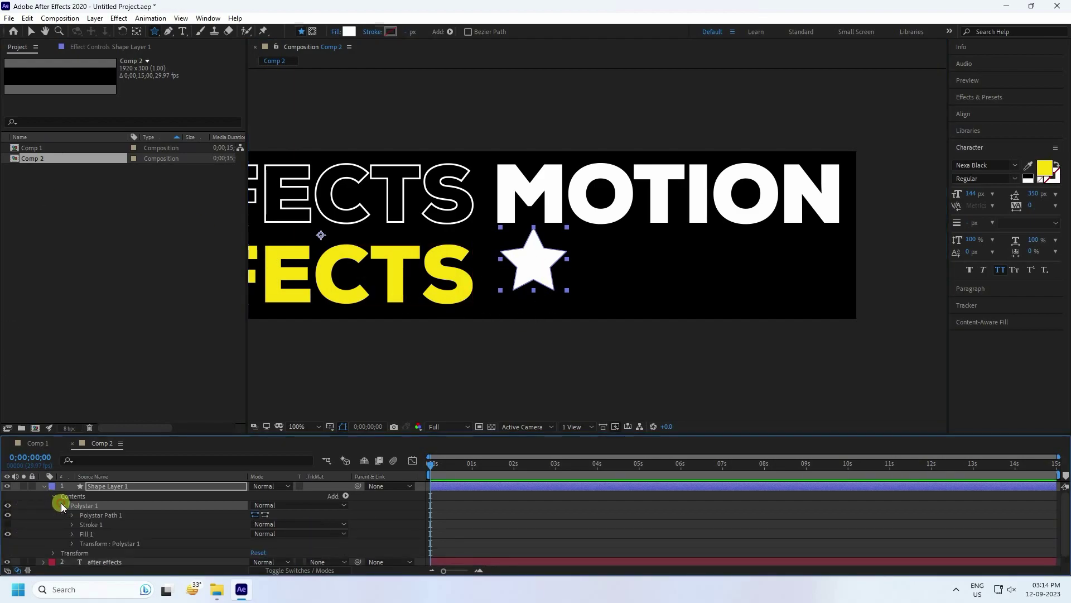
pyautogui.click(72, 515)
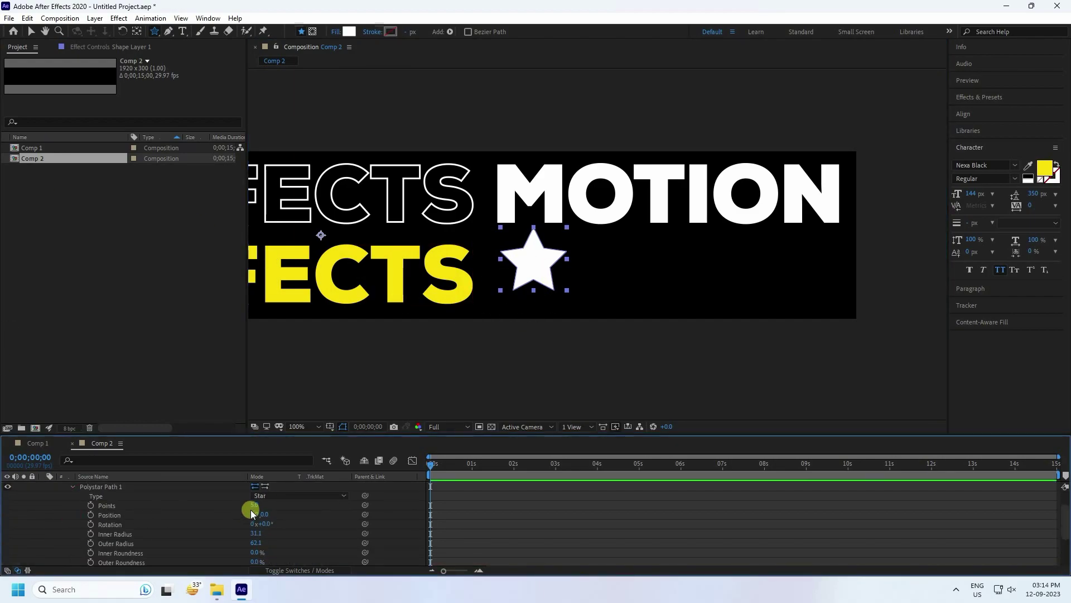
pyautogui.moveTo(253, 505); pyautogui.dragTo(210, 507)
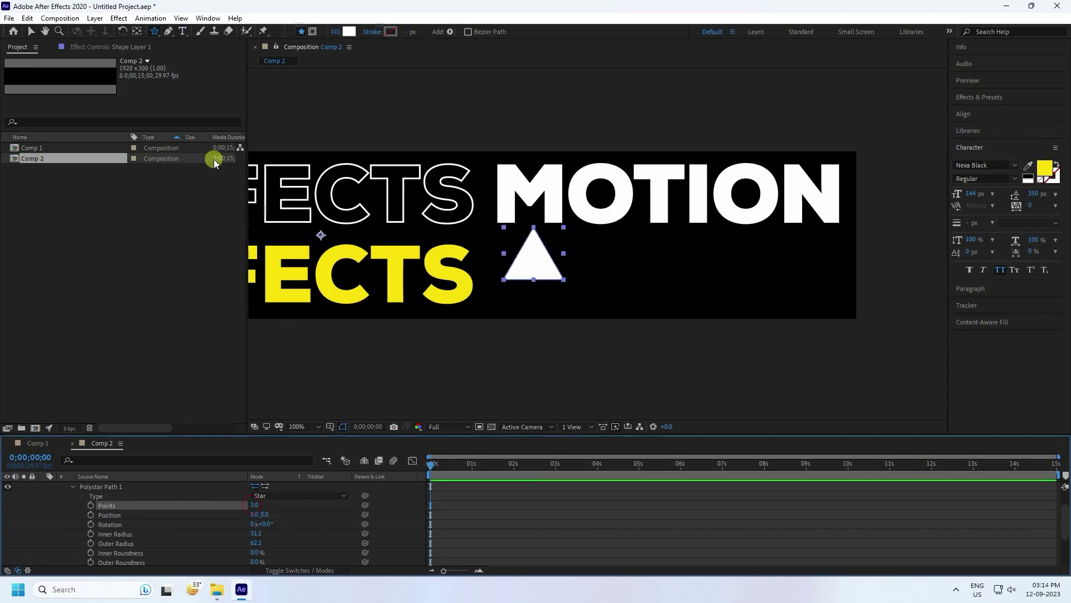
# Give the triangle a solid color stroke in Normal mode at 100% opacity.
pyautogui.click(31, 32)
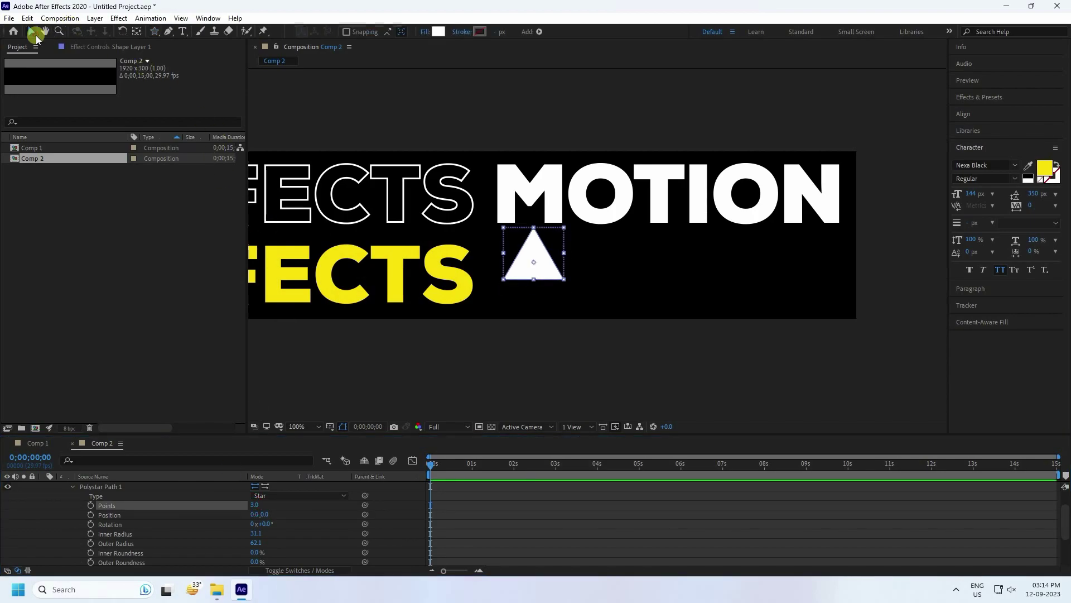
pyautogui.click(462, 32)
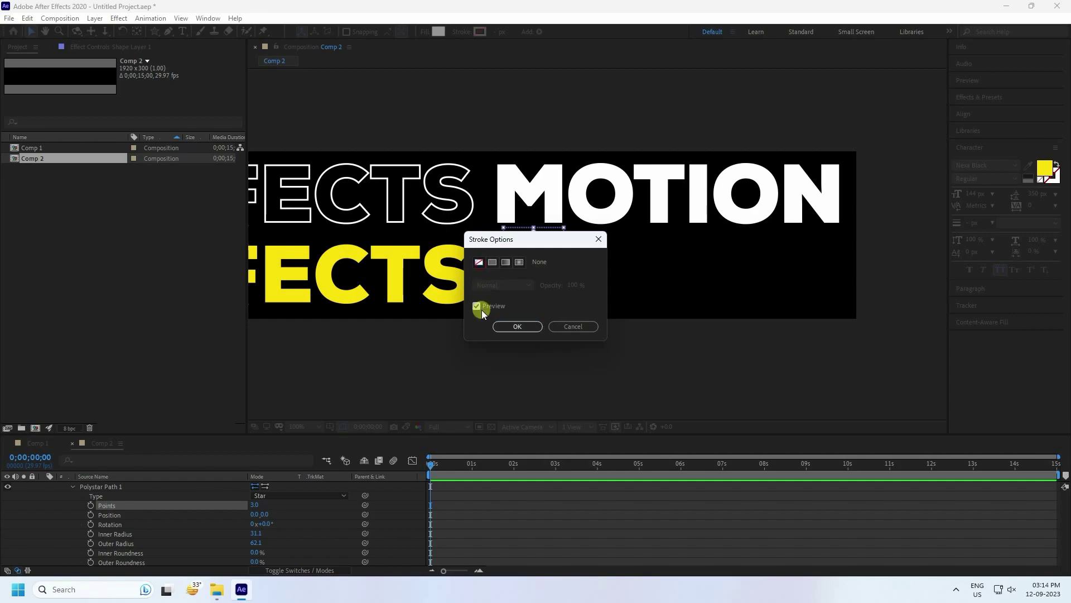
pyautogui.click(493, 263)
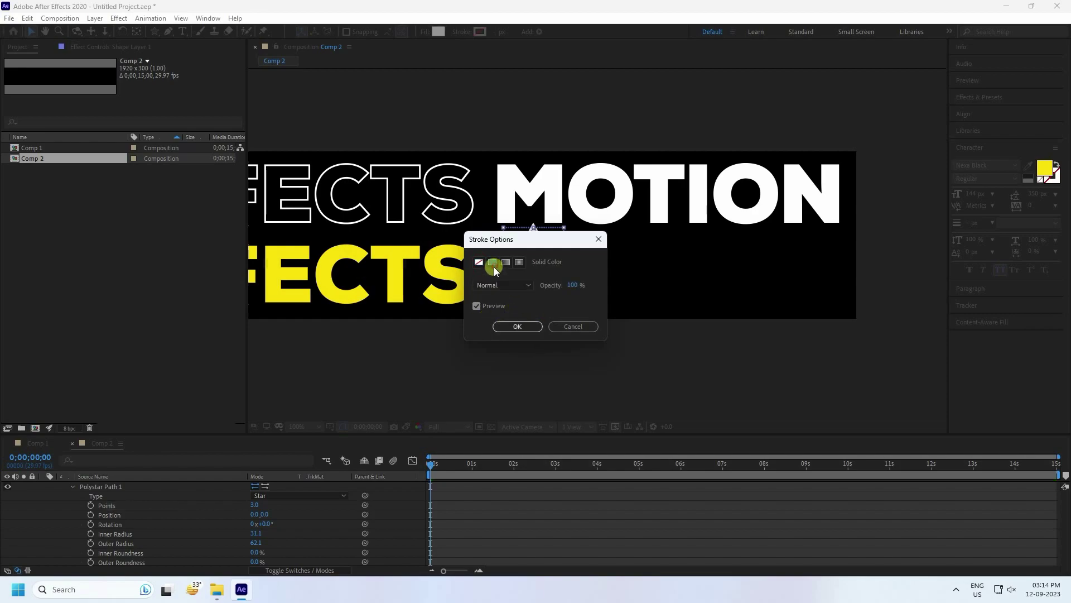
pyautogui.click(509, 326)
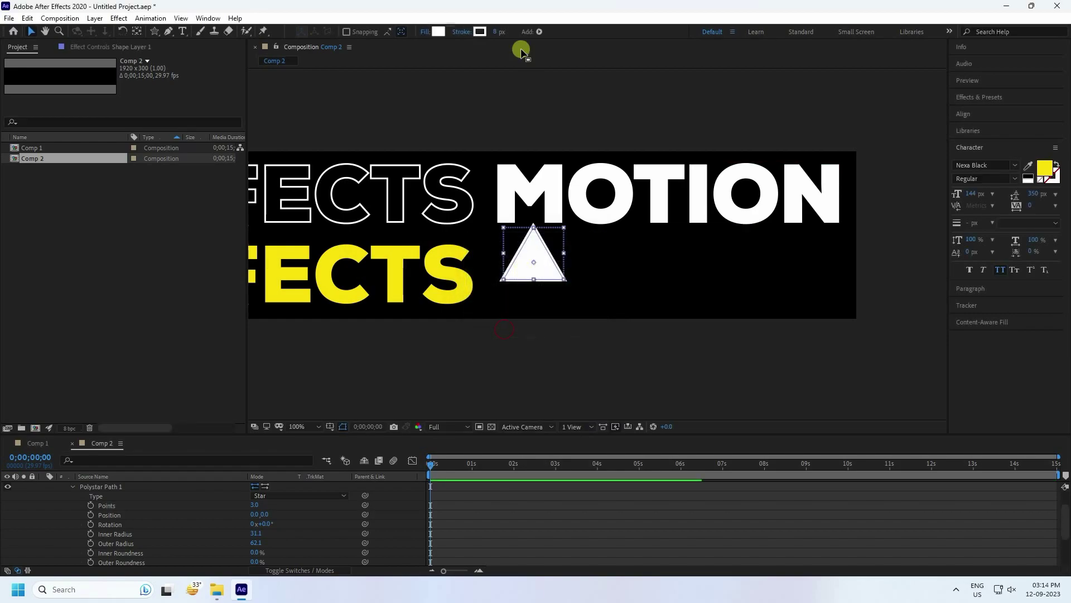
# Set the triangle's fill color to pure red FF0000.
pyautogui.click(439, 31)
pyautogui.moveTo(136, 239); pyautogui.dragTo(186, 201)
pyautogui.click(276, 212)
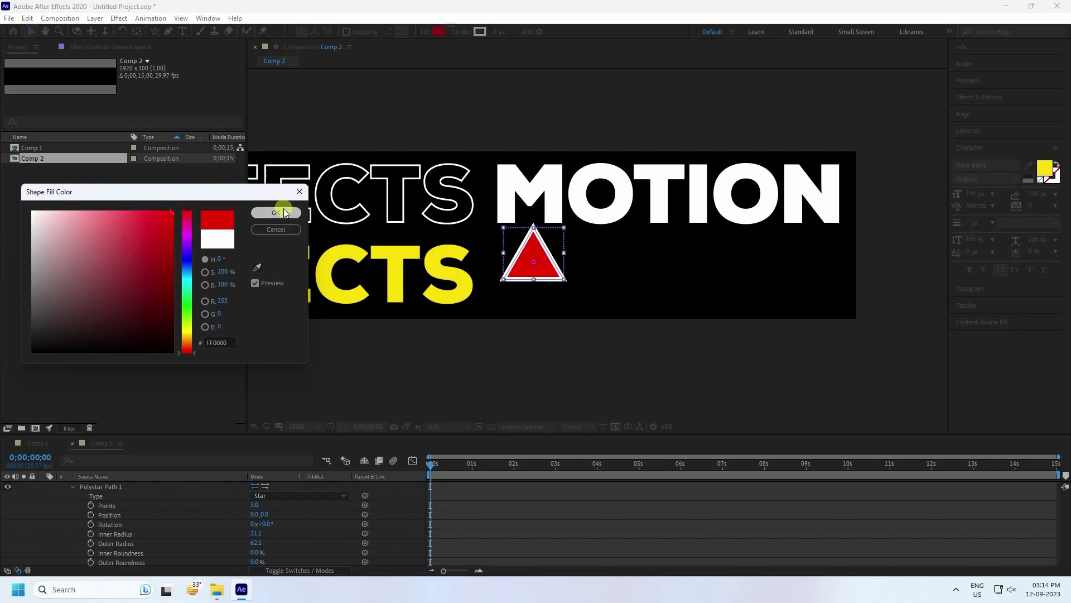
# Align the triangle and the lower text line to each other by their vertical centers.
pyautogui.click(451, 273)
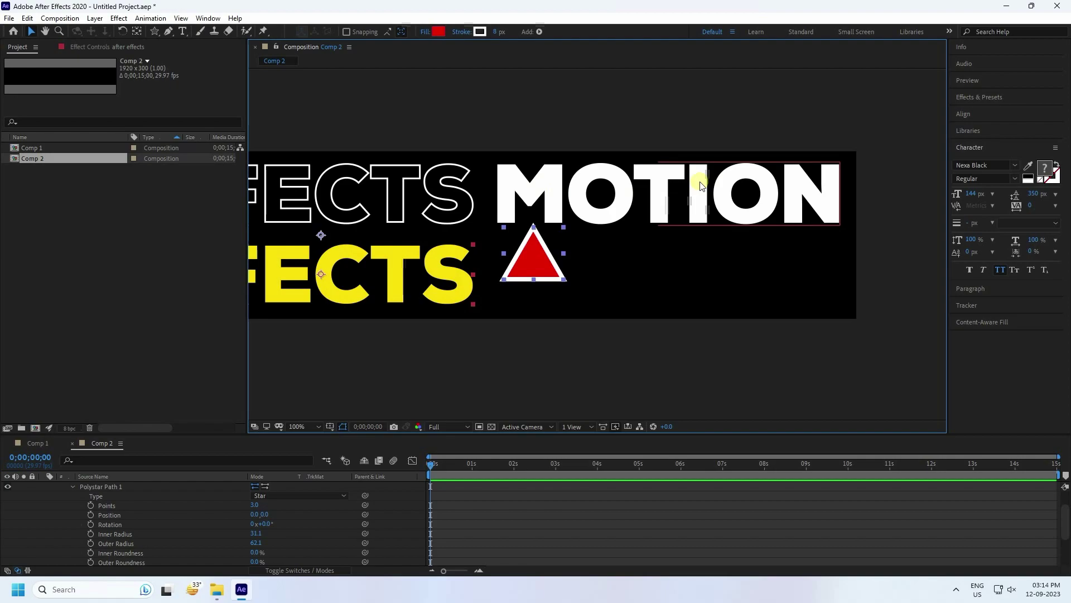
pyautogui.click(964, 114)
pyautogui.click(1036, 141)
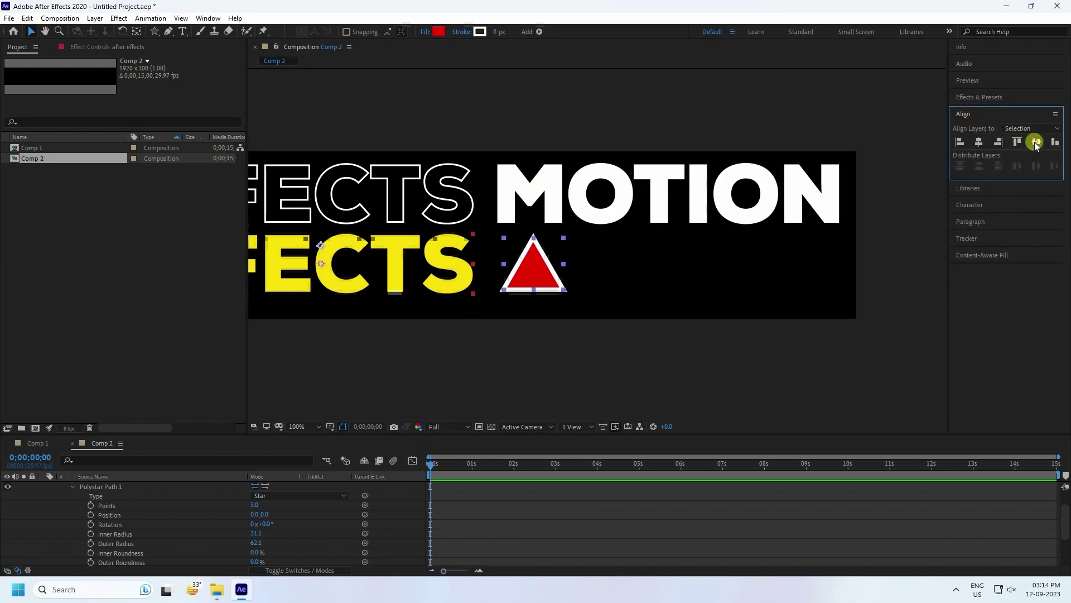
# Nudge the triangle and the lower text line down together to widen the gap below the upper line.
pyautogui.scroll(-2, 515, 316)
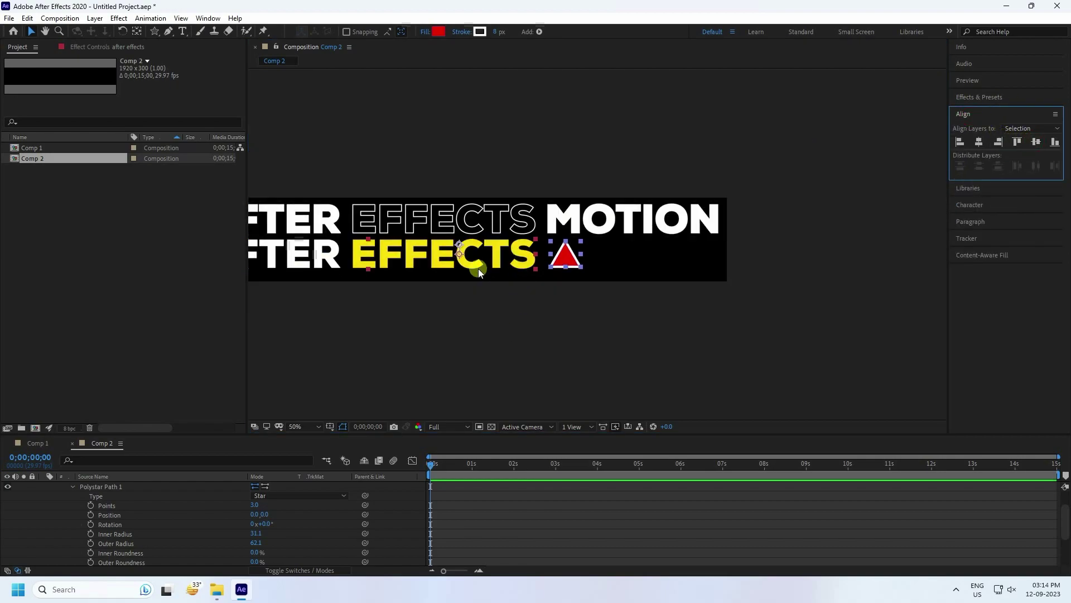
pyautogui.press('Down')
pyautogui.press('Down')
pyautogui.press('Down')
pyautogui.press('Down')
pyautogui.press('Down')
pyautogui.press('Down')
pyautogui.press('Down')
pyautogui.press('Down')
pyautogui.press('Down')
pyautogui.press('Down')
pyautogui.press('Down')
pyautogui.press('Down')
pyautogui.press('Down')
pyautogui.press('Down')
pyautogui.press('Down')
pyautogui.press('Down')
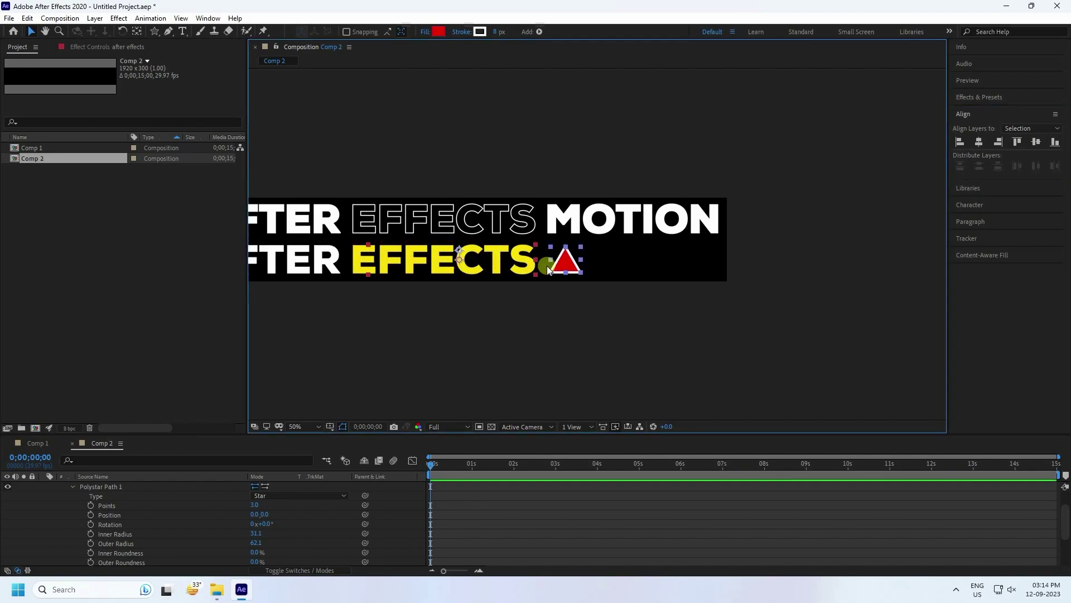
# Center the anchor point within the triangle layer and set its rotation to 90° so it points right.
pyautogui.scroll(2, 581, 262)
pyautogui.click(535, 363)
pyautogui.click(527, 275)
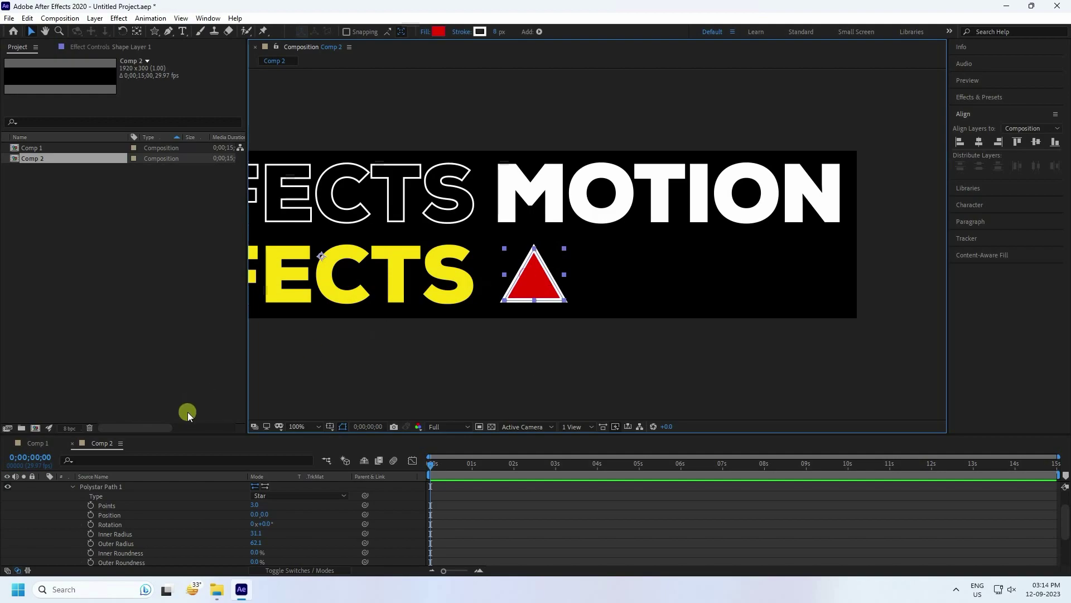
pyautogui.scroll(5, 52, 499)
pyautogui.click(43, 486)
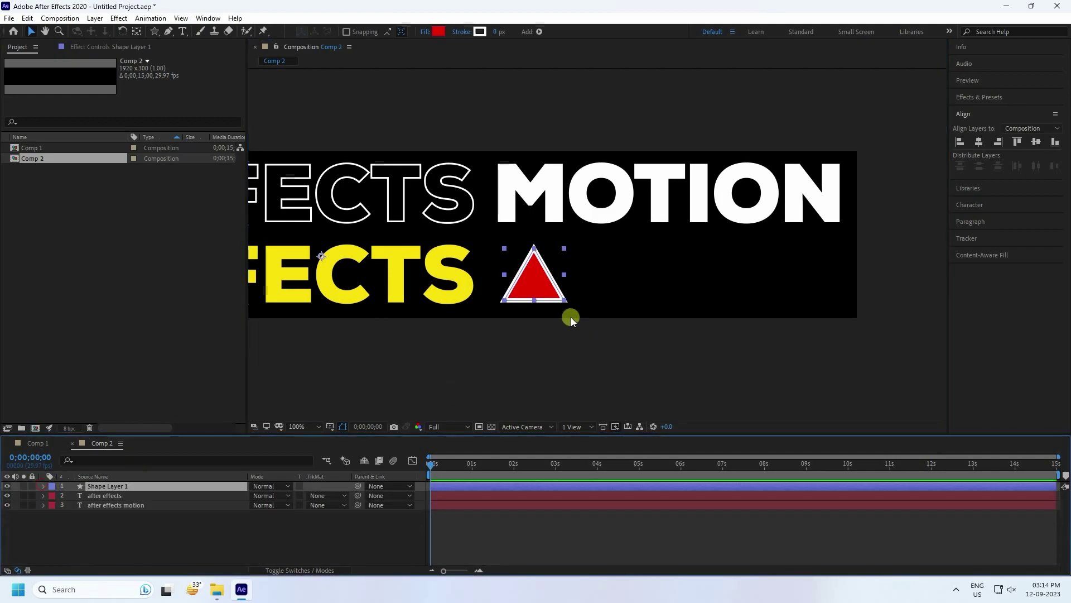
pyautogui.click(532, 292)
pyautogui.hotkey('ctrl', 'alt', 'Home')
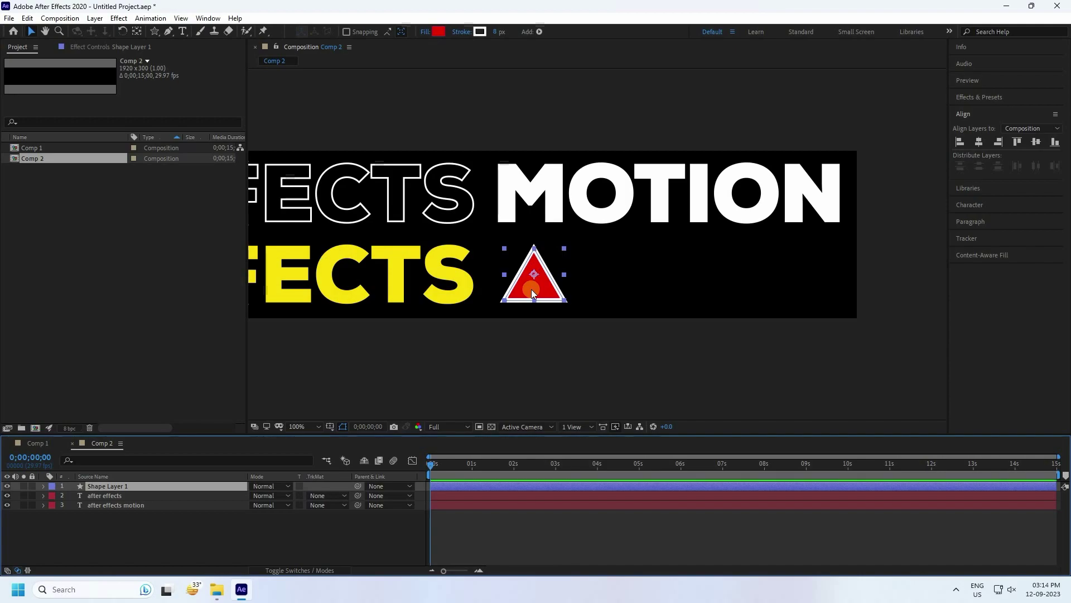
pyautogui.press('r')
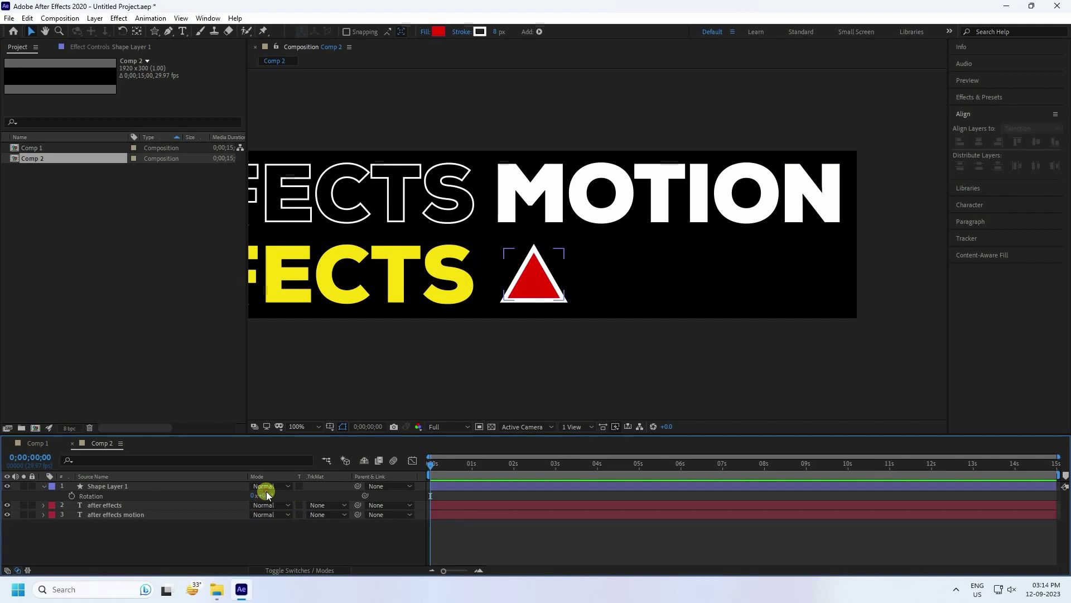
pyautogui.press('Return')
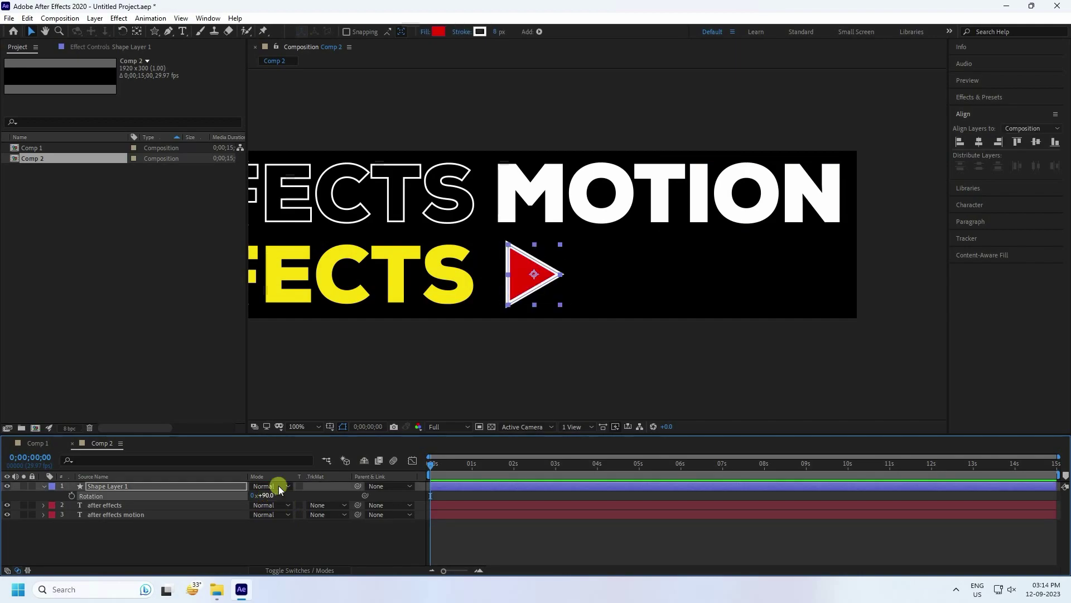
# Nudge the triangle left until its flat edge lines up with the start of the word MOTION above.
pyautogui.click(491, 327)
pyautogui.click(524, 273)
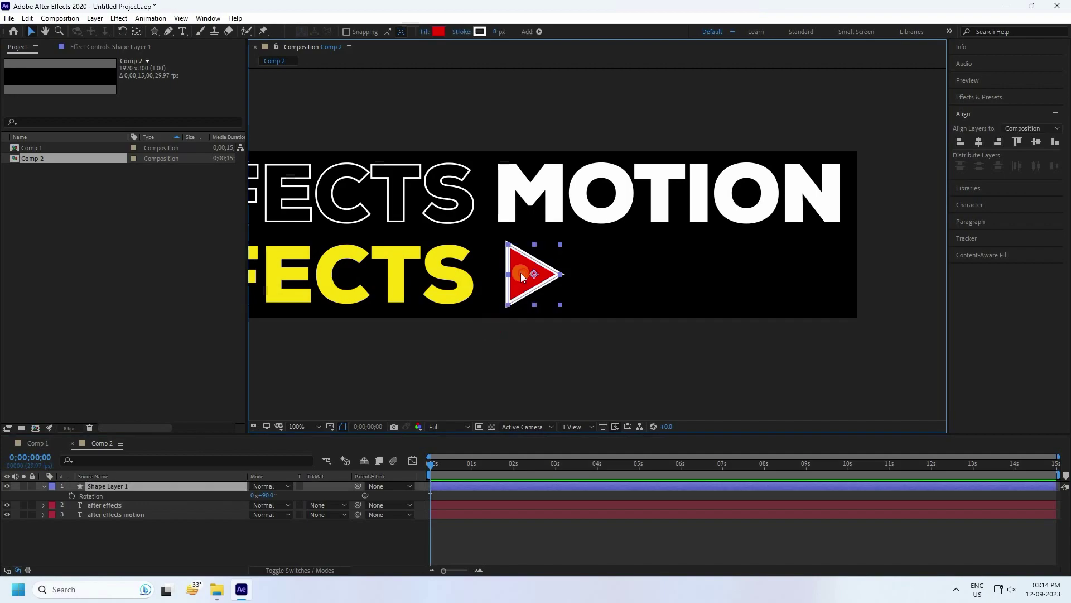
pyautogui.press('Left')
pyautogui.press('Left')
pyautogui.press('Left')
pyautogui.press('Left')
pyautogui.press('Left')
pyautogui.press('Left')
pyautogui.press('Left')
pyautogui.press('Left')
pyautogui.press('Left')
pyautogui.press('Left')
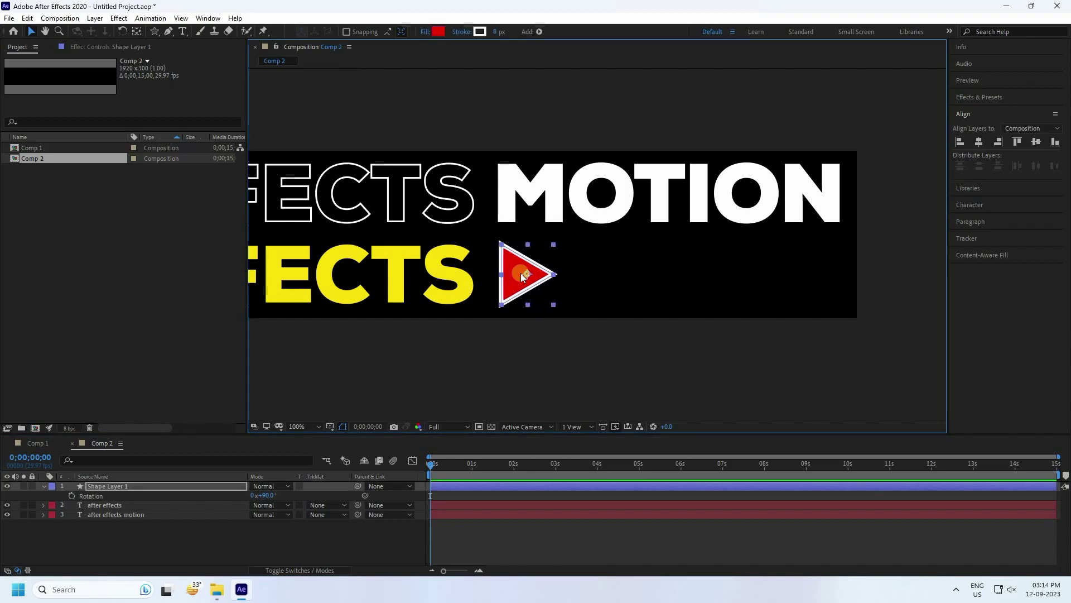
# Duplicate the triangle and place the copy beside it, then duplicate that pair to form a row of four.
pyautogui.hotkey('ctrl', 'd')
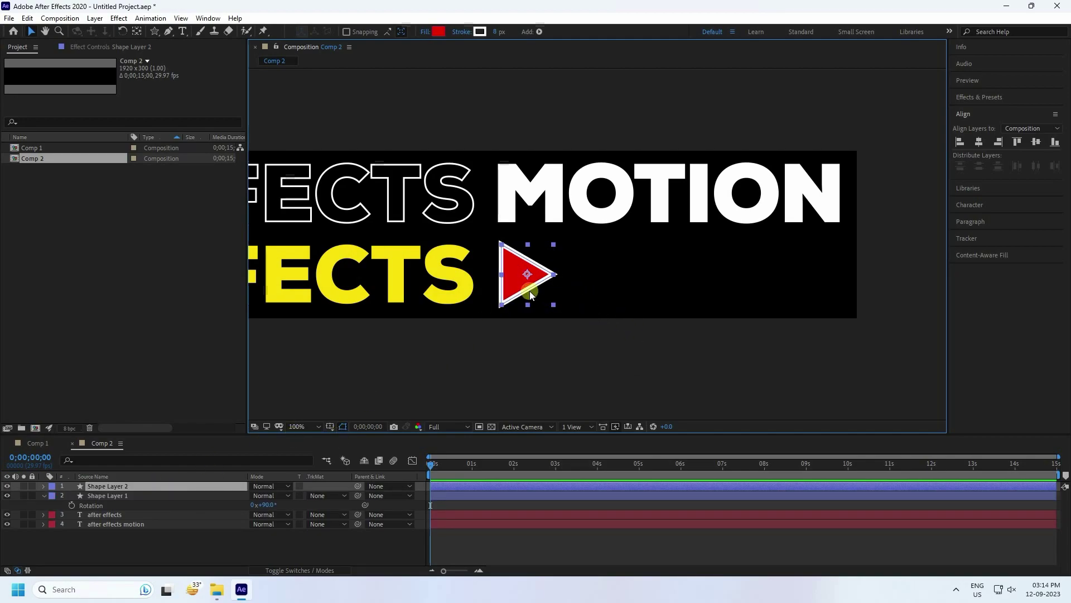
pyautogui.moveTo(516, 292); pyautogui.dragTo(583, 291)
pyautogui.keyDown('shift'); pyautogui.click(123, 496); pyautogui.keyUp('shift')
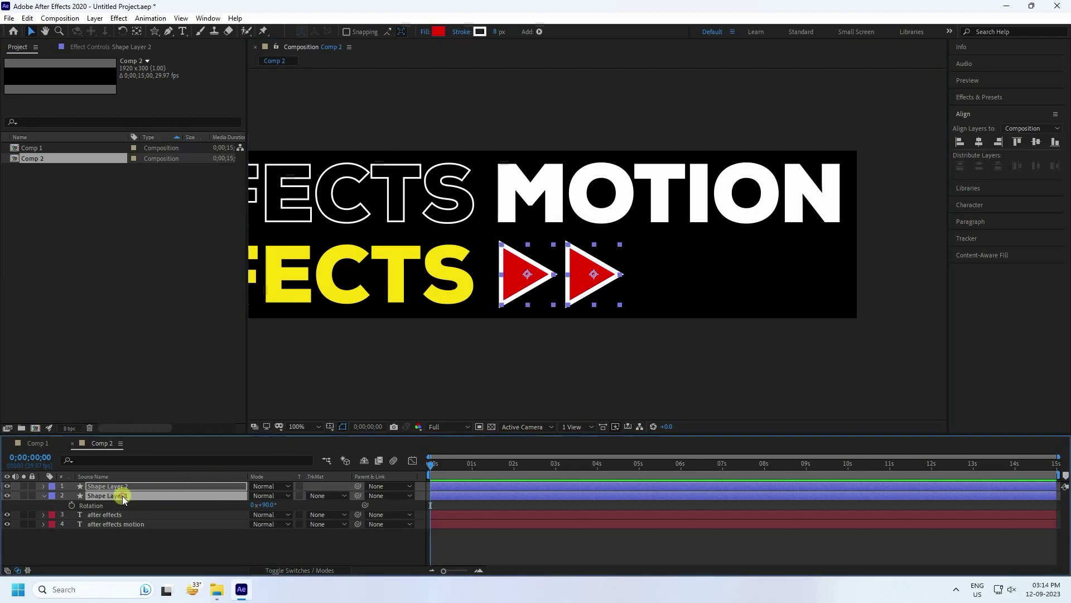
pyautogui.hotkey('ctrl', 'd')
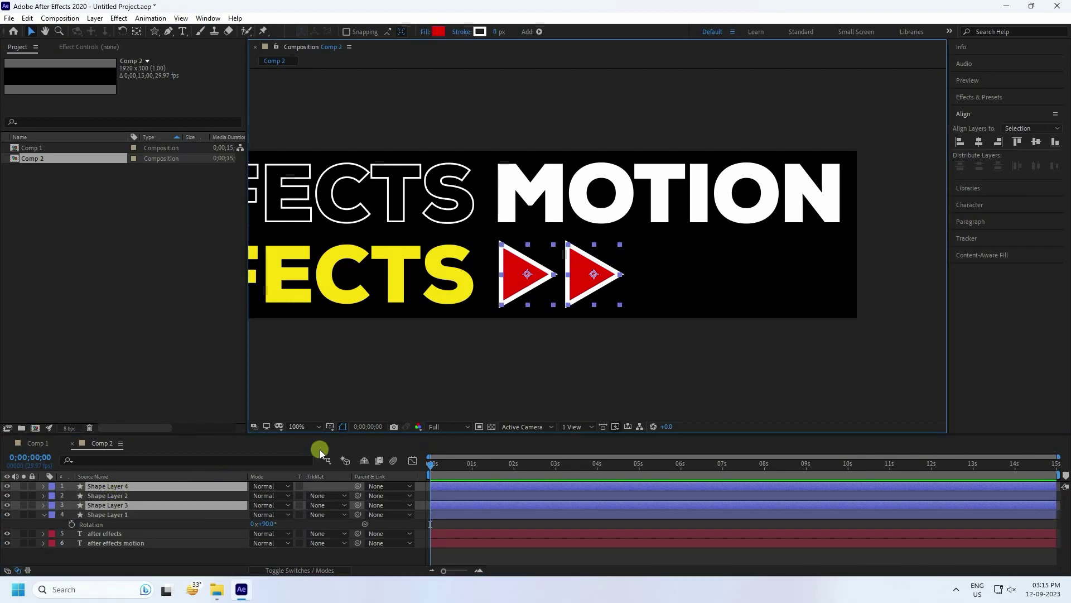
pyautogui.moveTo(519, 282); pyautogui.dragTo(649, 285)
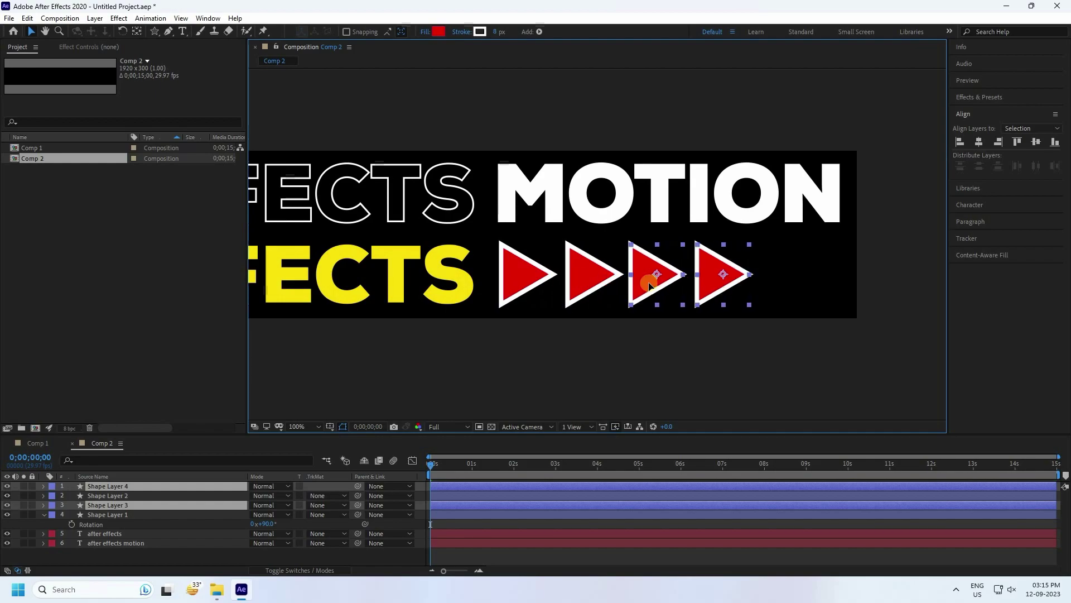
# Duplicate the last triangle, place the copy as a fifth at the row's end, and fine-tune the spacing.
pyautogui.click(675, 370)
pyautogui.click(723, 289)
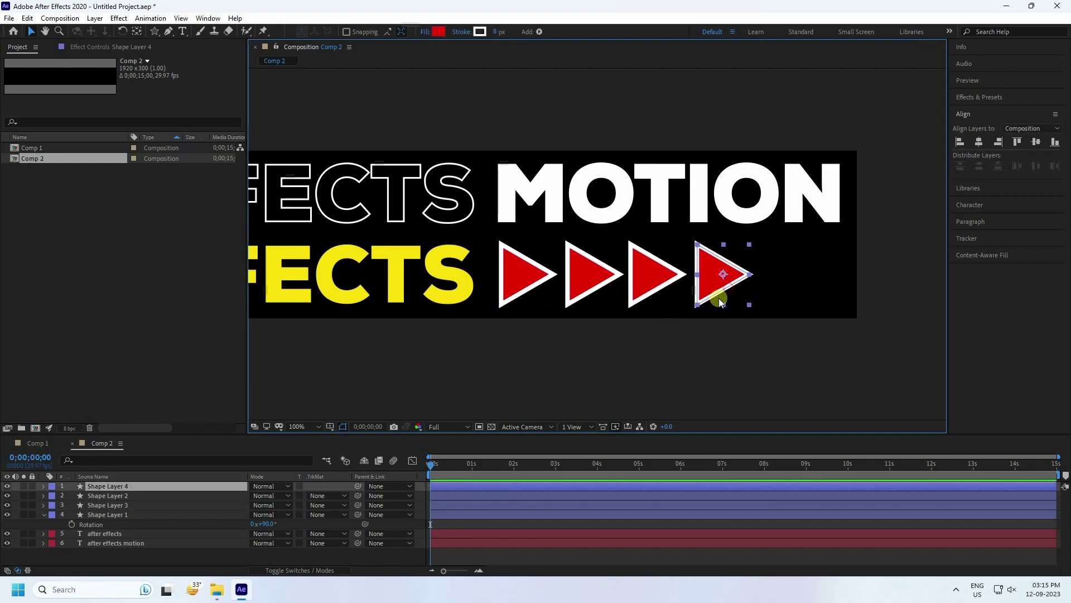
pyautogui.hotkey('ctrl', 'd')
pyautogui.moveTo(719, 284); pyautogui.dragTo(773, 280)
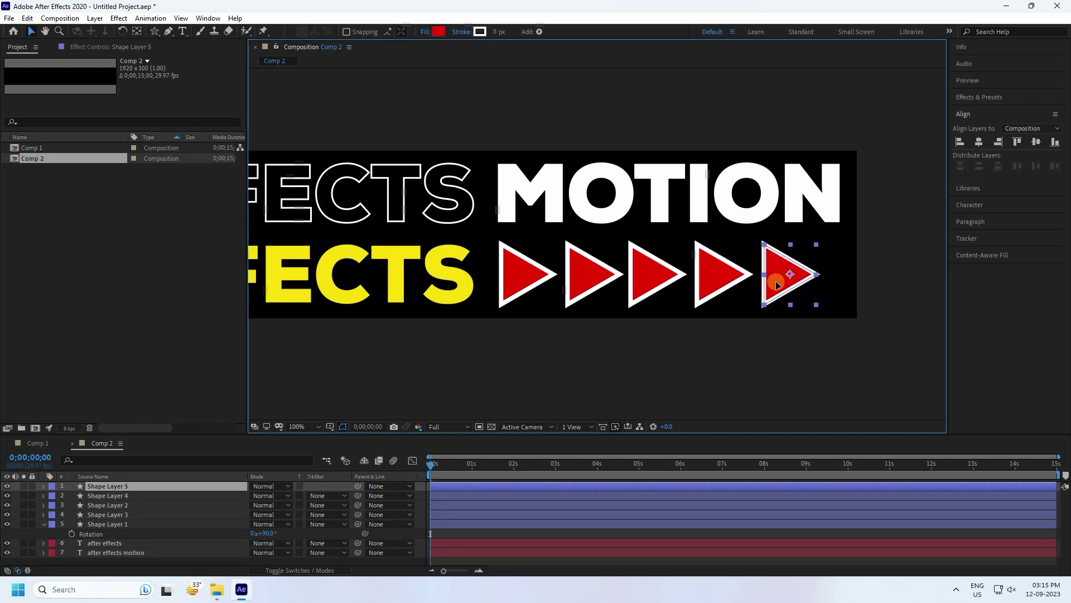
pyautogui.click(719, 281)
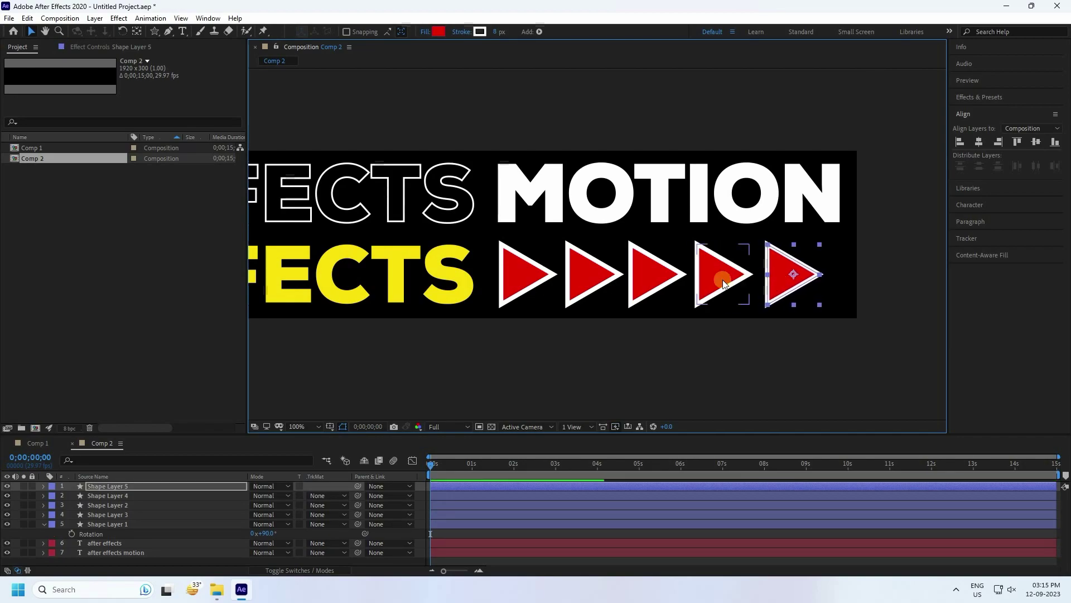
pyautogui.moveTo(636, 276); pyautogui.dragTo(638, 274)
pyautogui.click(606, 338)
# Draw a very thin horizontal rectangle between the two text lines, spanning the full composition width on a new shape layer.
pyautogui.scroll(-4, 725, 222)
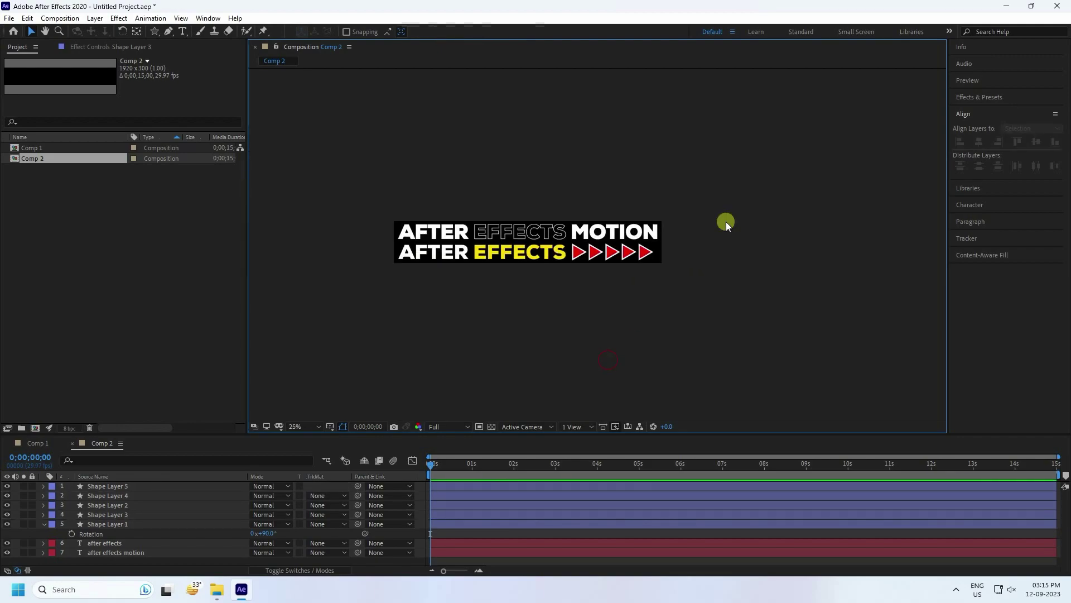
pyautogui.scroll(2, 307, 236)
pyautogui.moveTo(369, 286); pyautogui.dragTo(466, 291)
pyautogui.press('v')
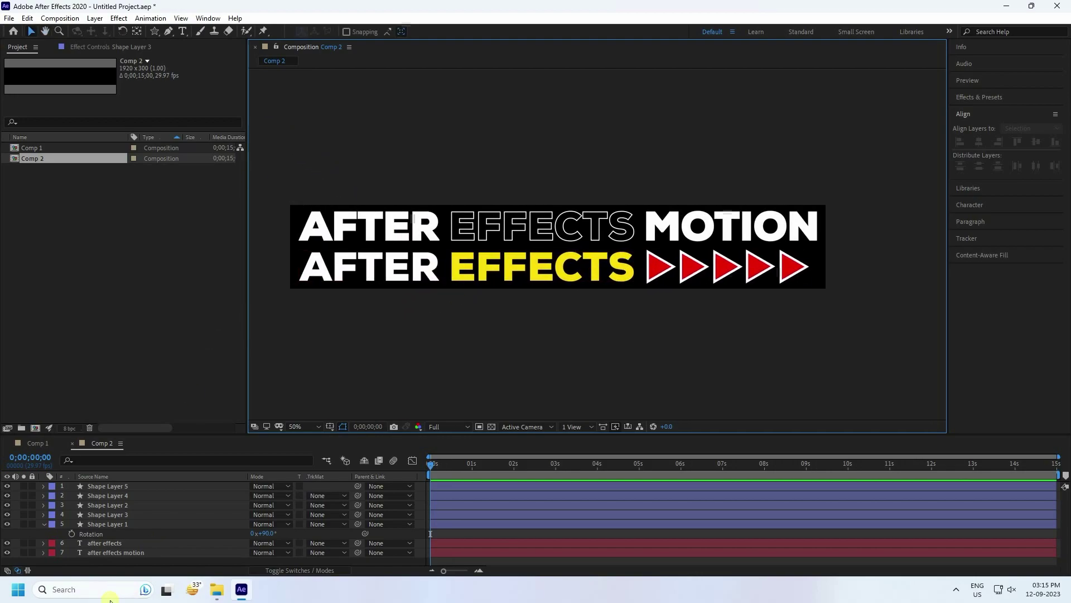
pyautogui.click(43, 524)
pyautogui.click(68, 559)
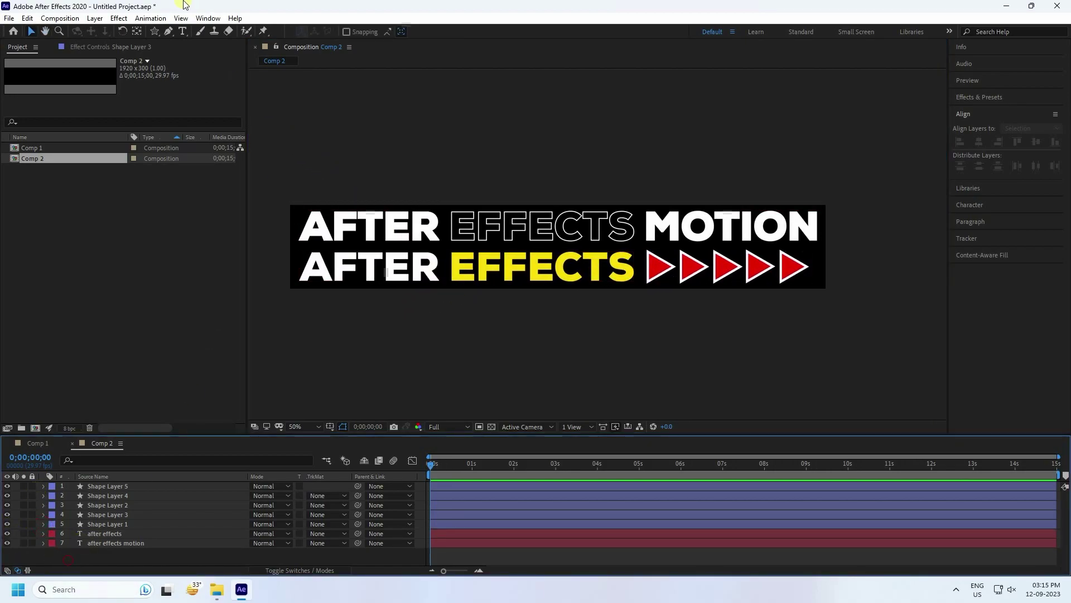
pyautogui.moveTo(155, 32); pyautogui.dragTo(197, 30)
pyautogui.moveTo(286, 242)
pyautogui.mouseDown()
pyautogui.moveTo(424, 253)
pyautogui.moveTo(837, 232)
pyautogui.moveTo(851, 245)
pyautogui.mouseUp()
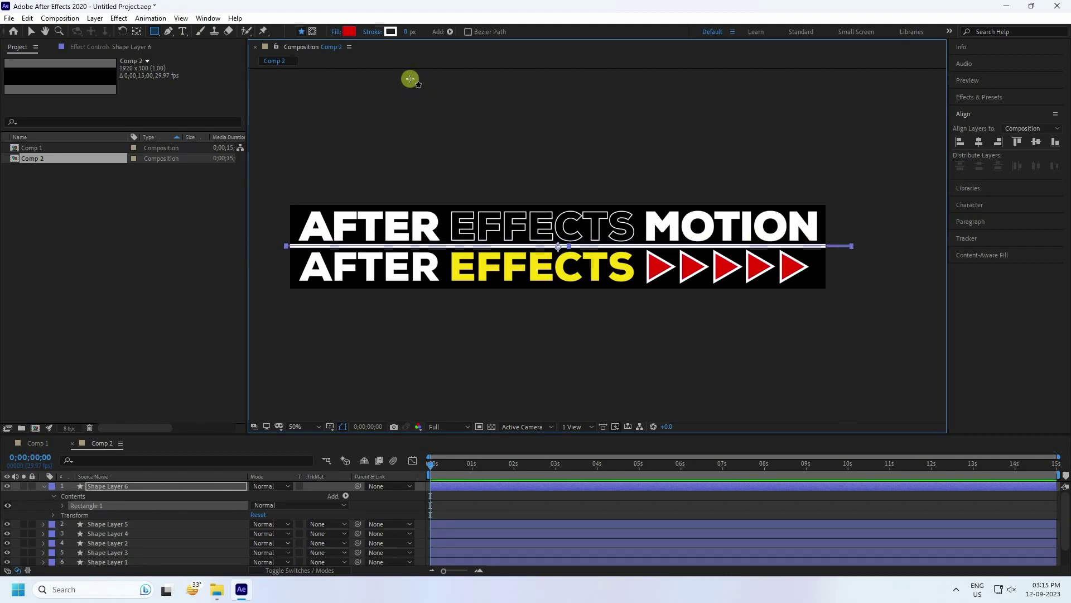
# Remove the stroke from the thin dividing rectangle, set its fill to white, and deselect it.
pyautogui.click(379, 33)
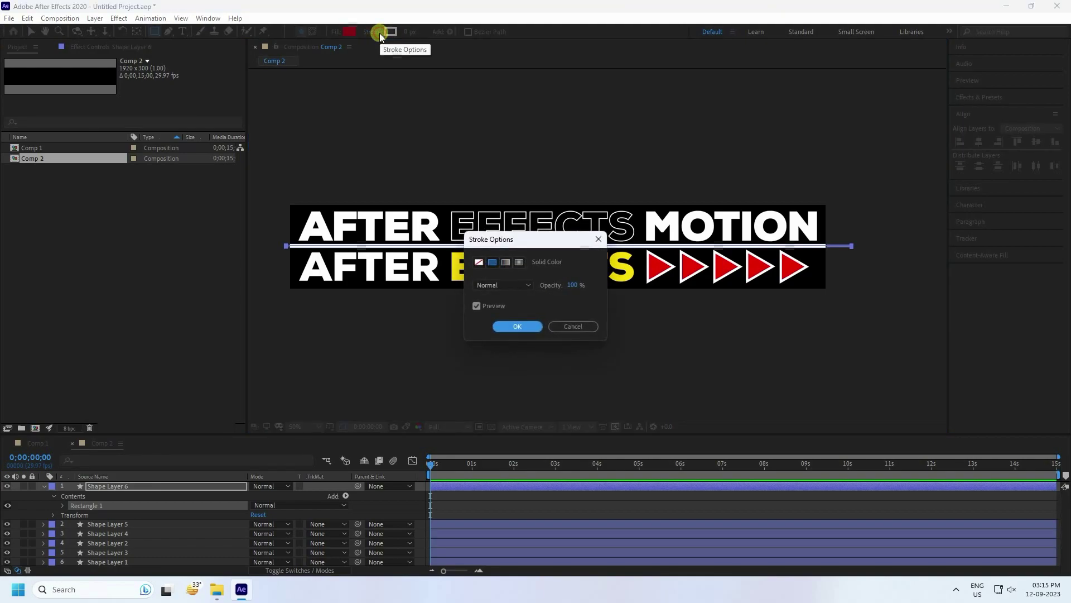
pyautogui.click(481, 262)
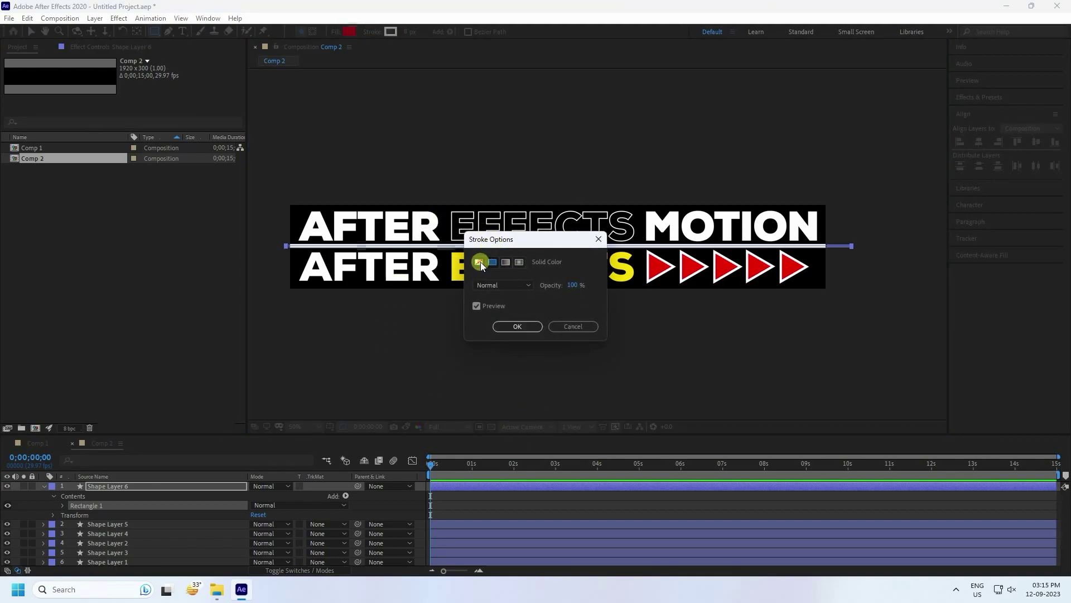
pyautogui.click(499, 328)
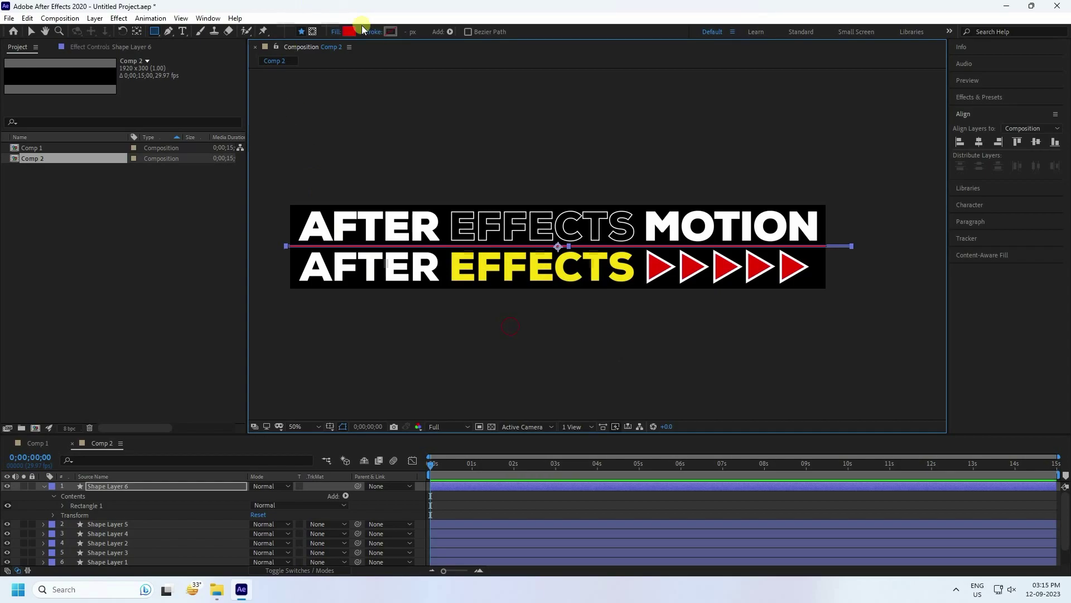
pyautogui.click(347, 32)
pyautogui.moveTo(67, 337); pyautogui.dragTo(12, 144)
pyautogui.click(261, 212)
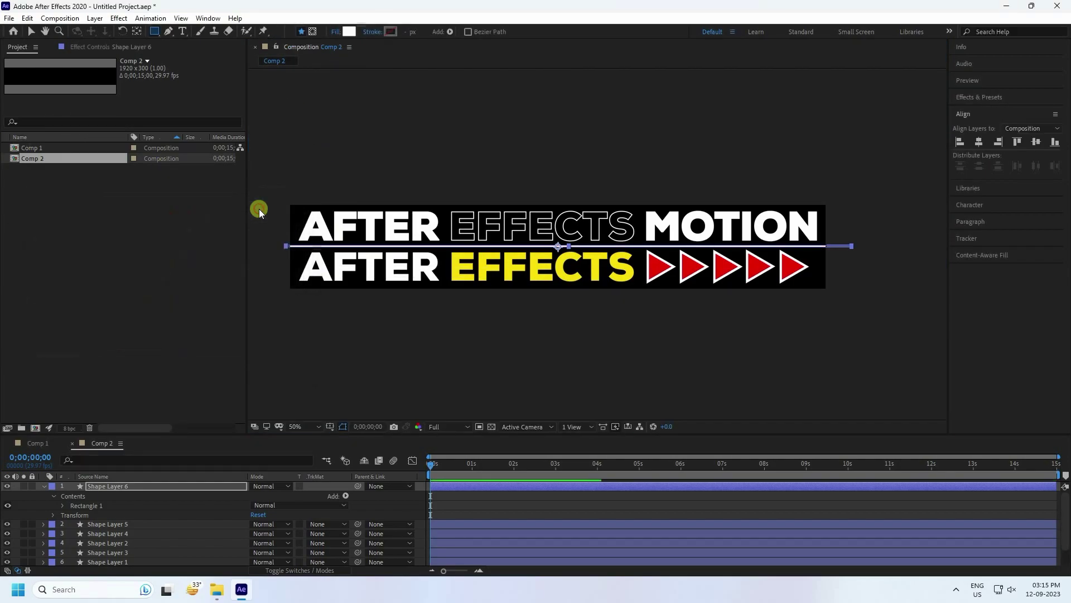
pyautogui.click(29, 34)
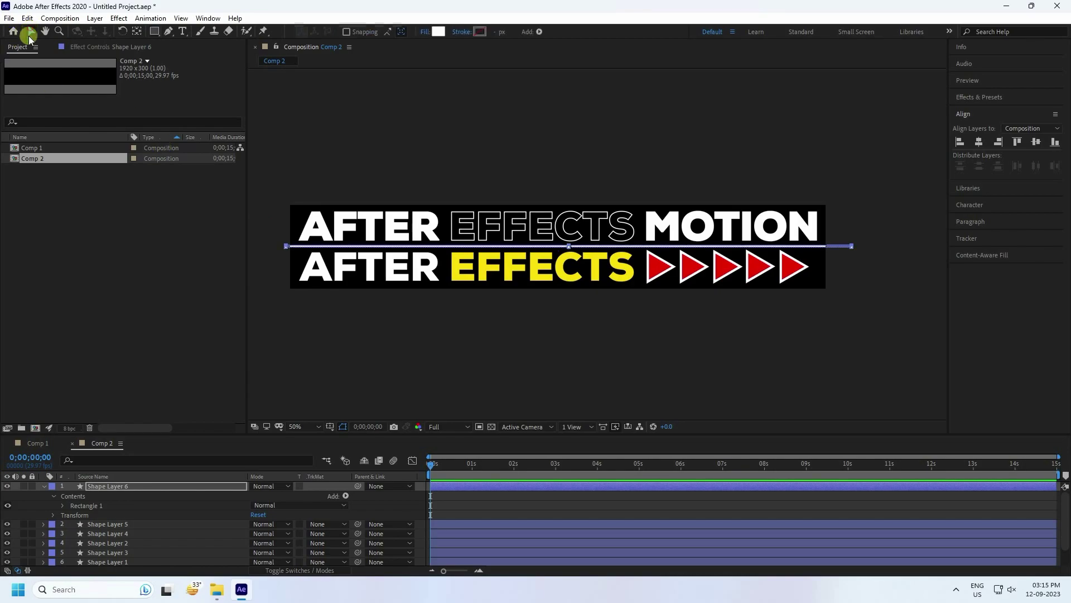
pyautogui.click(366, 310)
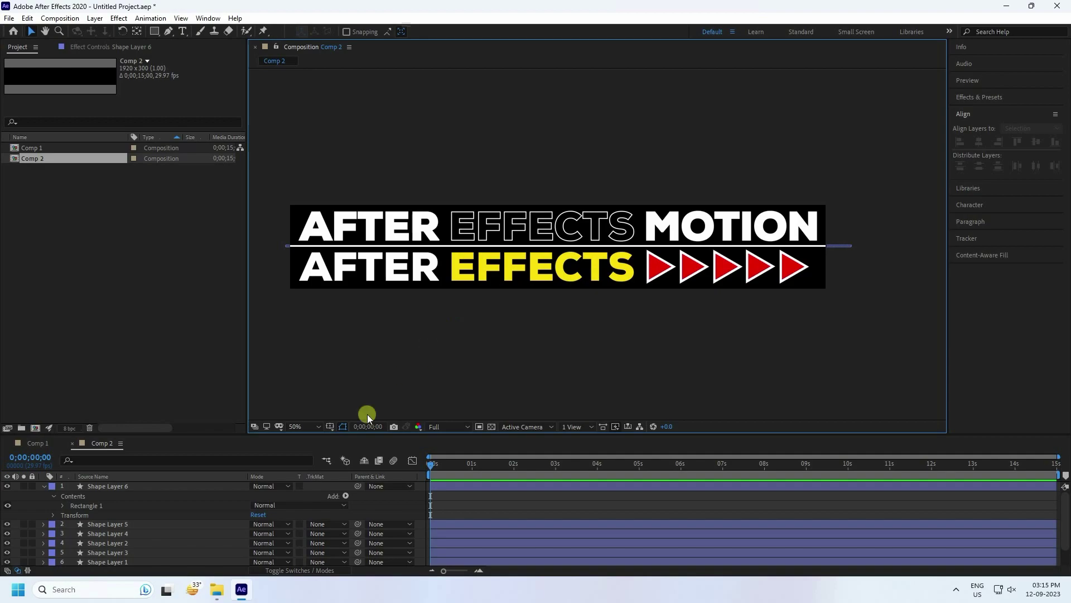
# Pre-compose all eight shape and text layers of Comp 2 into a new composition named SHAPE.
pyautogui.click(43, 486)
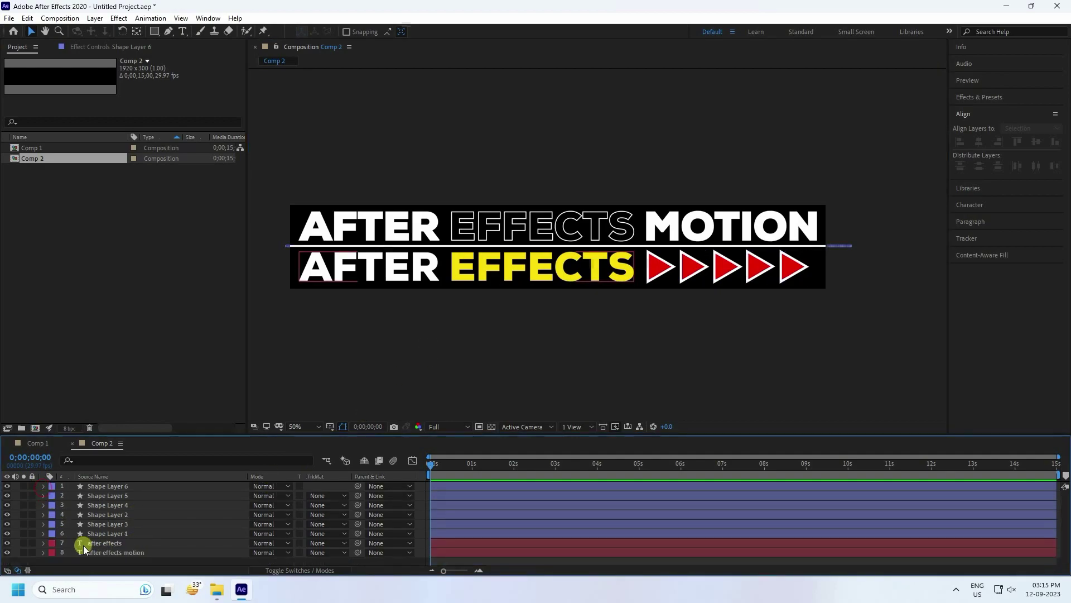
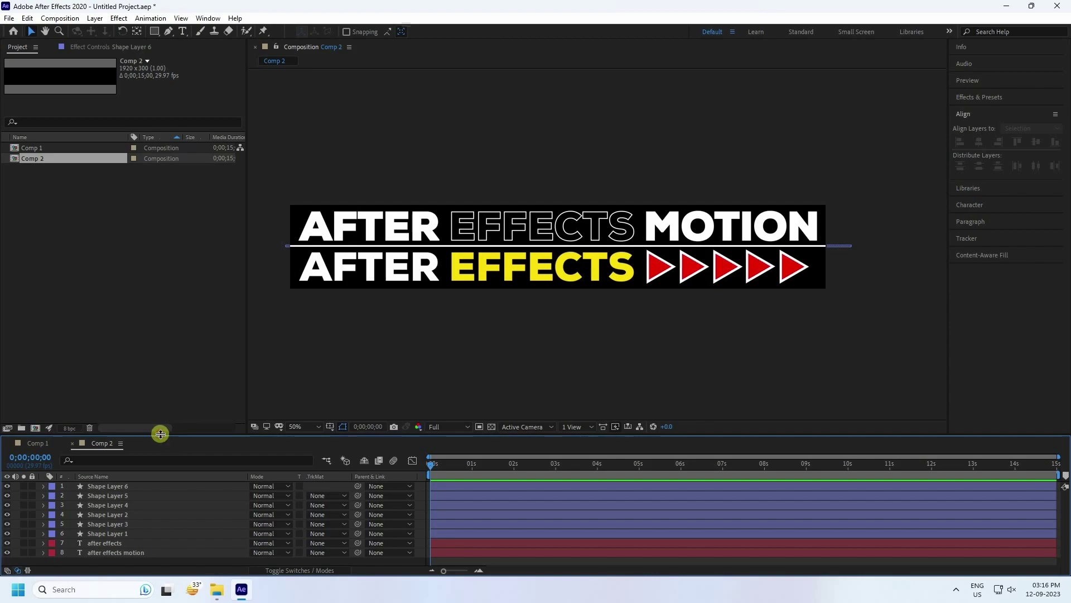
pyautogui.moveTo(160, 433); pyautogui.dragTo(160, 405)
pyautogui.moveTo(89, 547); pyautogui.dragTo(159, 420)
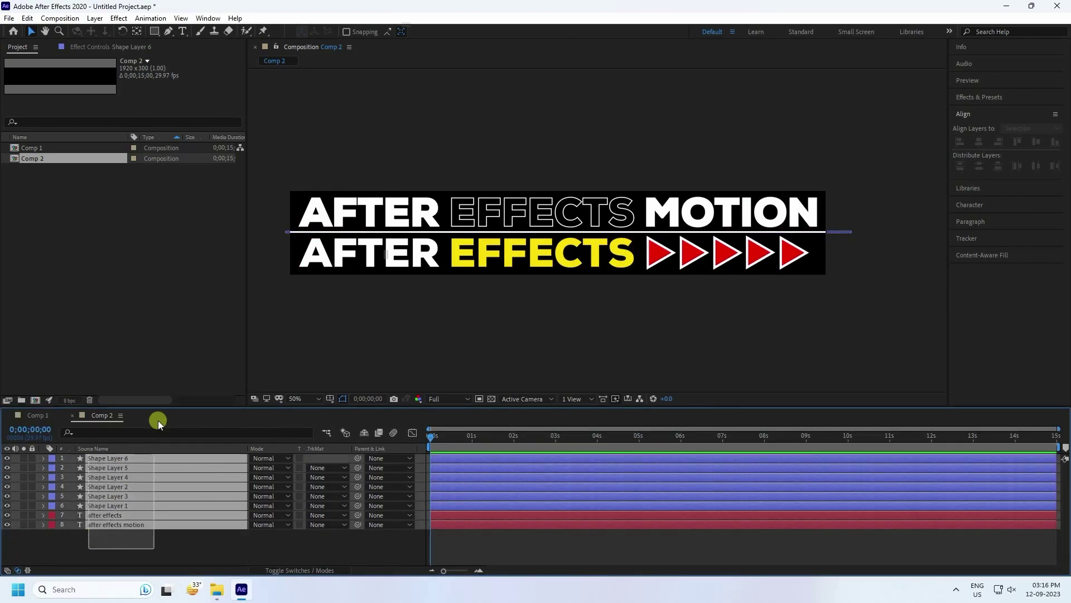
pyautogui.rightClick(144, 479)
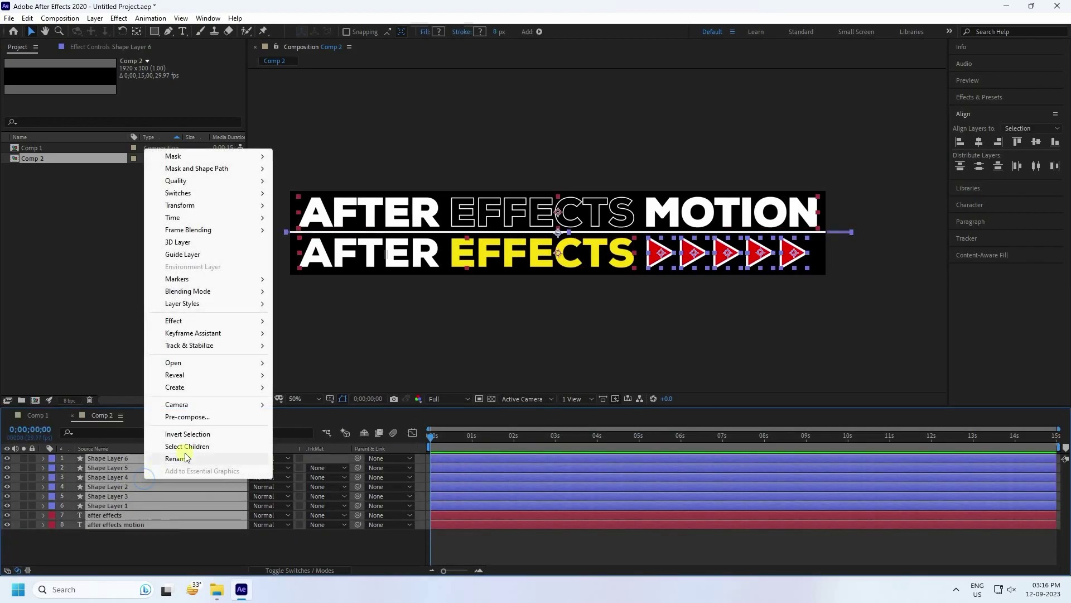
pyautogui.click(189, 417)
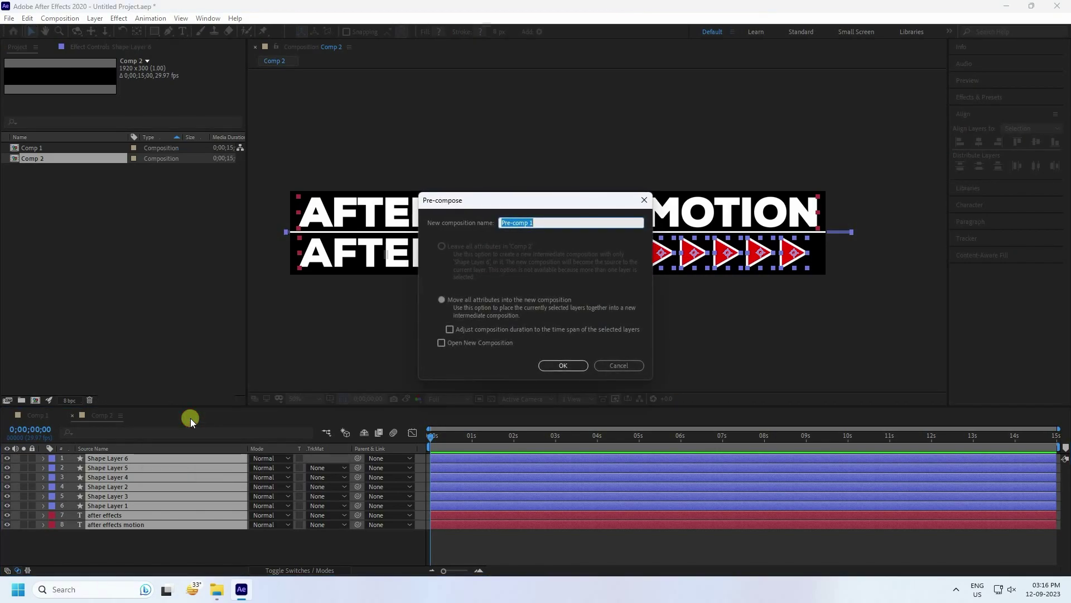
pyautogui.press('Return')
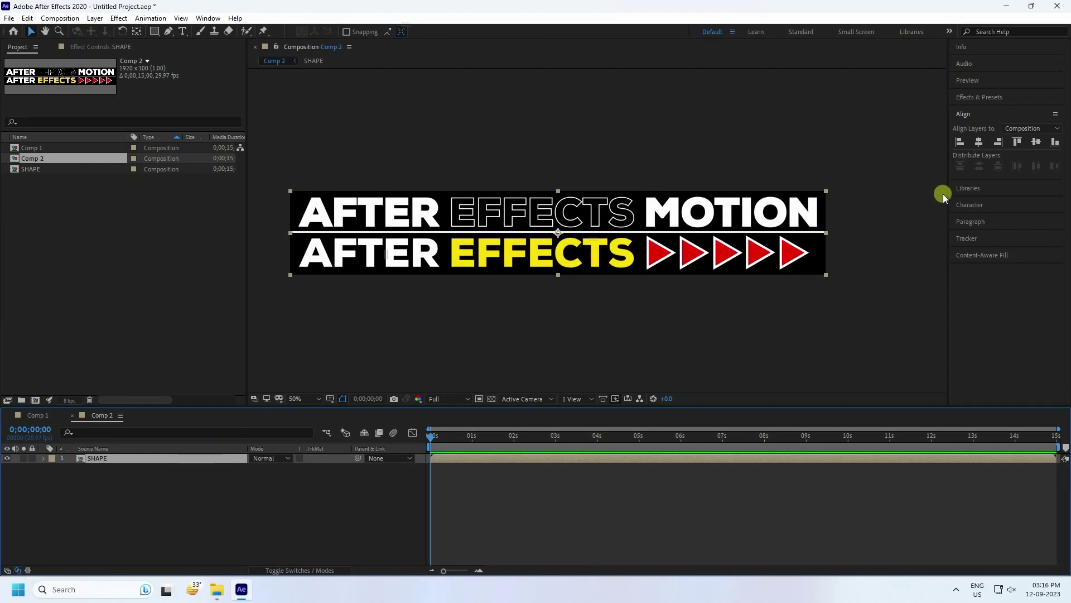
# Find the Offset effect by searching for "off" and apply it to the SHAPE layer.
pyautogui.click(987, 99)
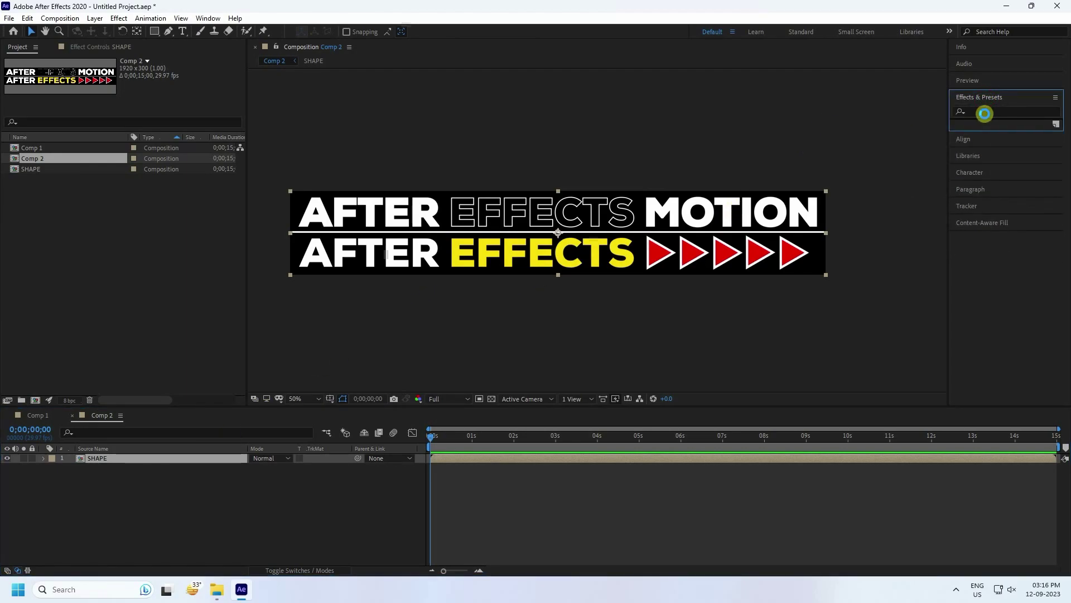
pyautogui.click(985, 114)
pyautogui.write('o')
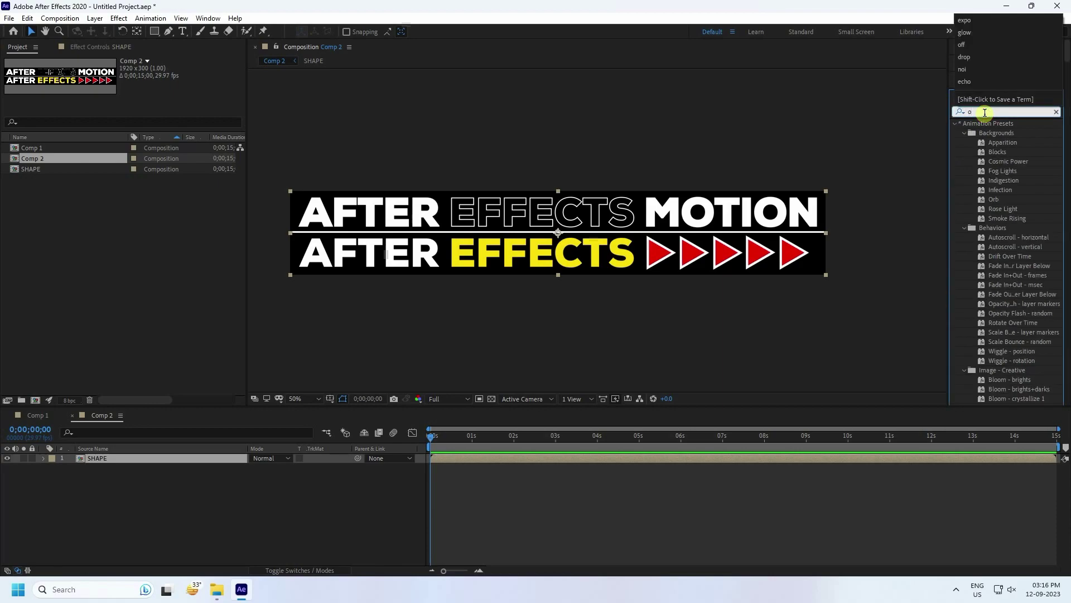
pyautogui.write('ff')
pyautogui.click(996, 295)
pyautogui.moveTo(996, 296); pyautogui.dragTo(123, 460)
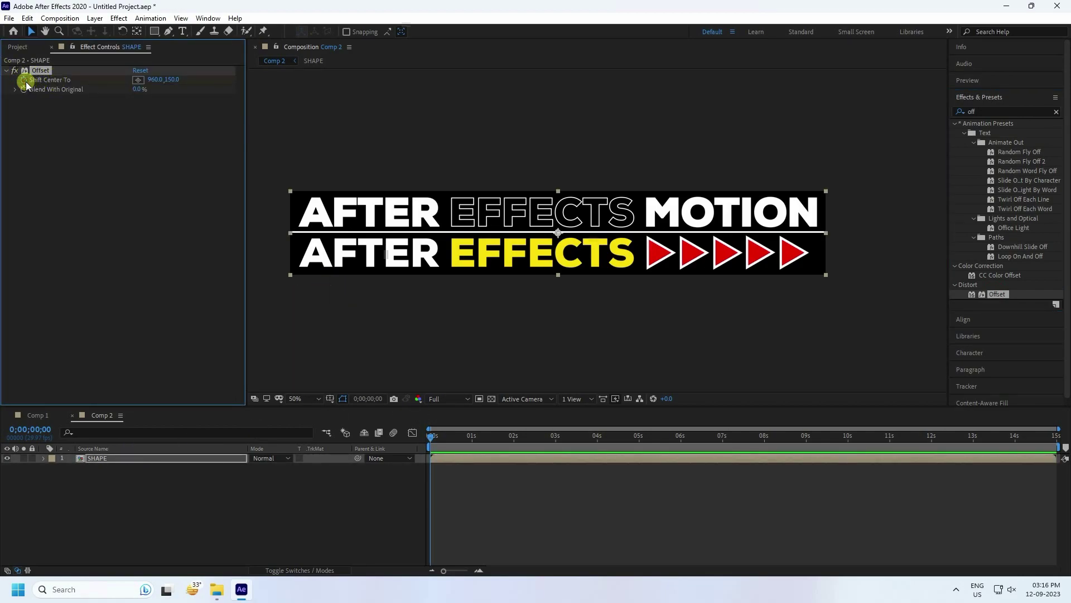
# Keyframe Offset's Shift Center To from the first to the last frame, setting its horizontal value to 2880 at the end, and preview the scroll.
pyautogui.moveTo(431, 435); pyautogui.dragTo(1066, 425)
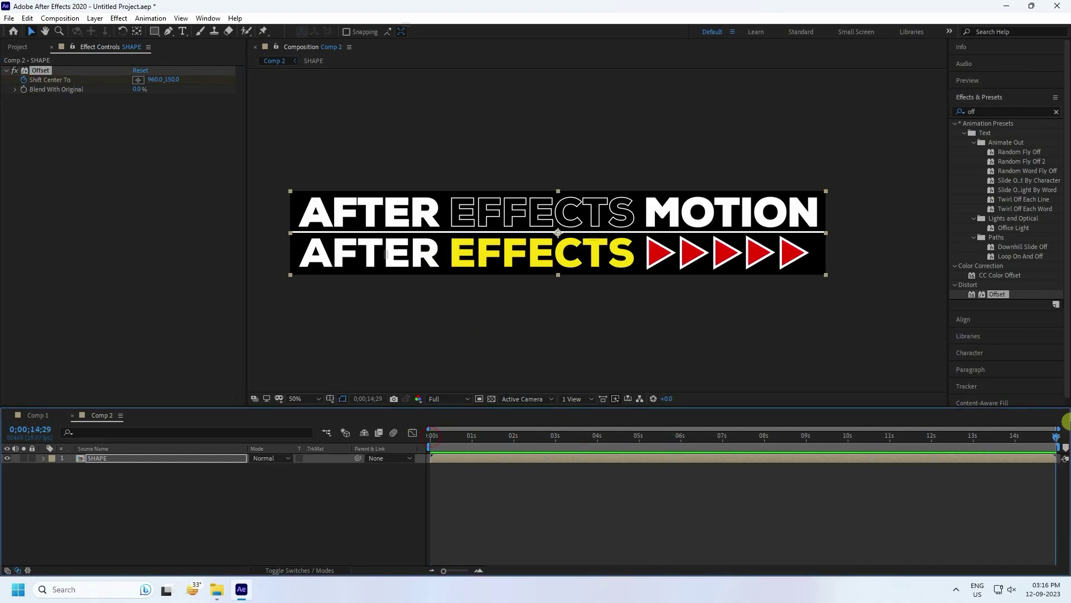
pyautogui.click(154, 80)
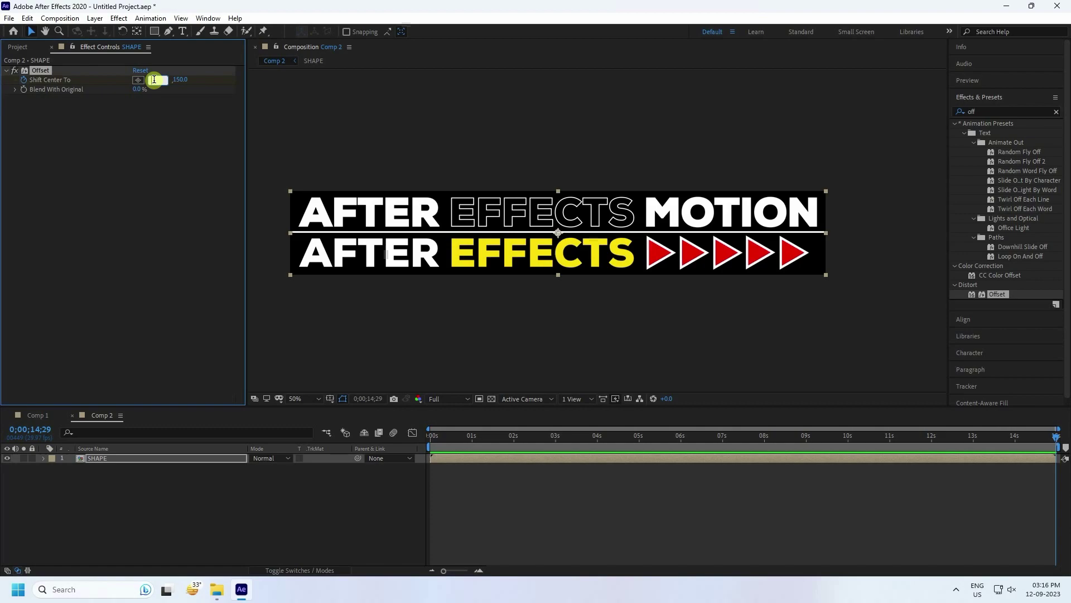
pyautogui.write('2880')
pyautogui.press('Return')
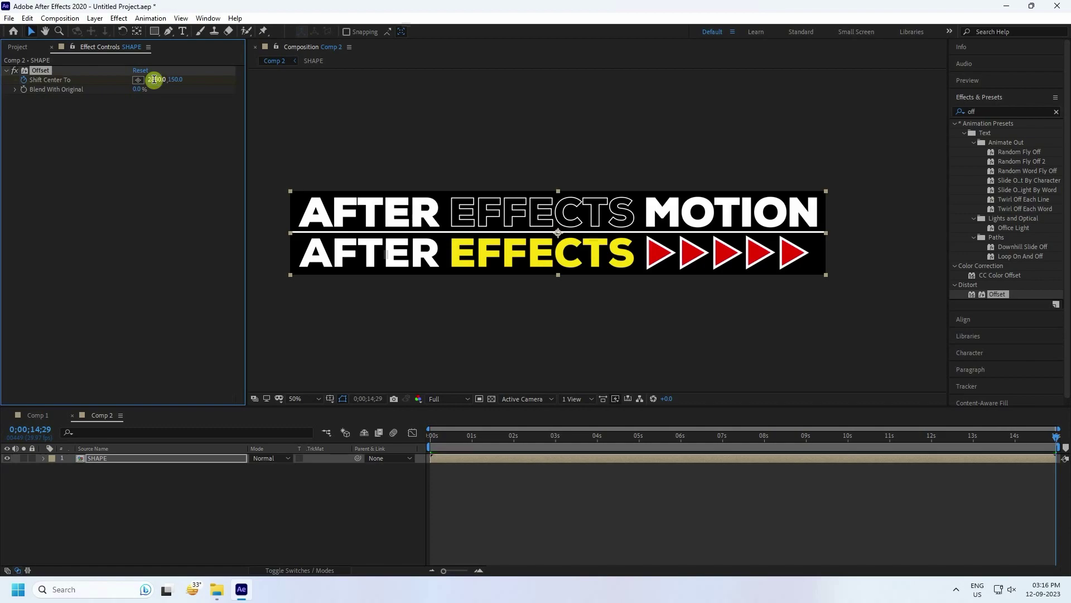
pyautogui.press('space')
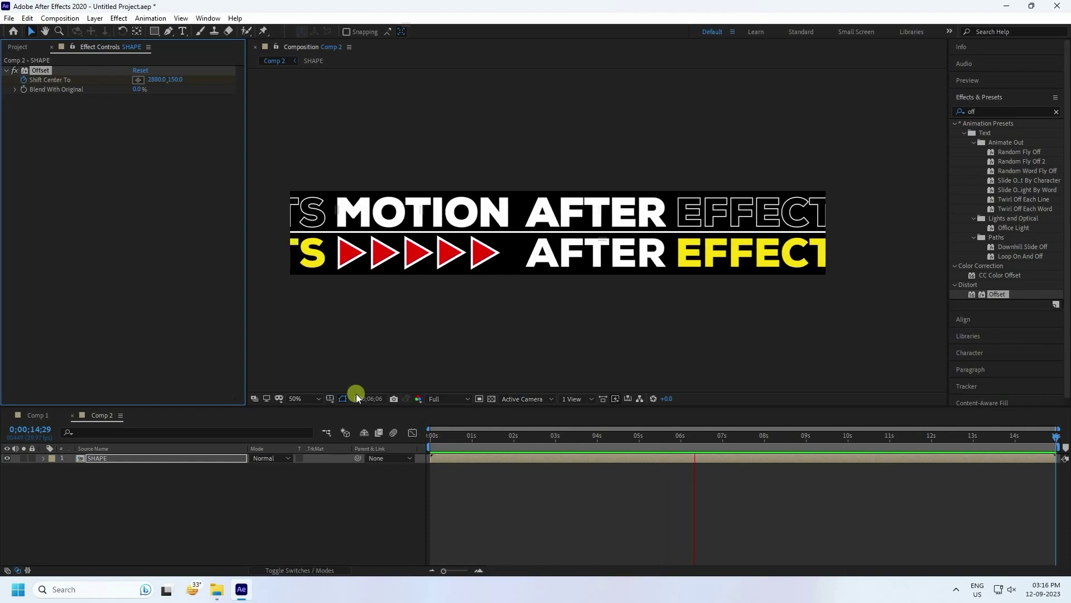
pyautogui.press('space')
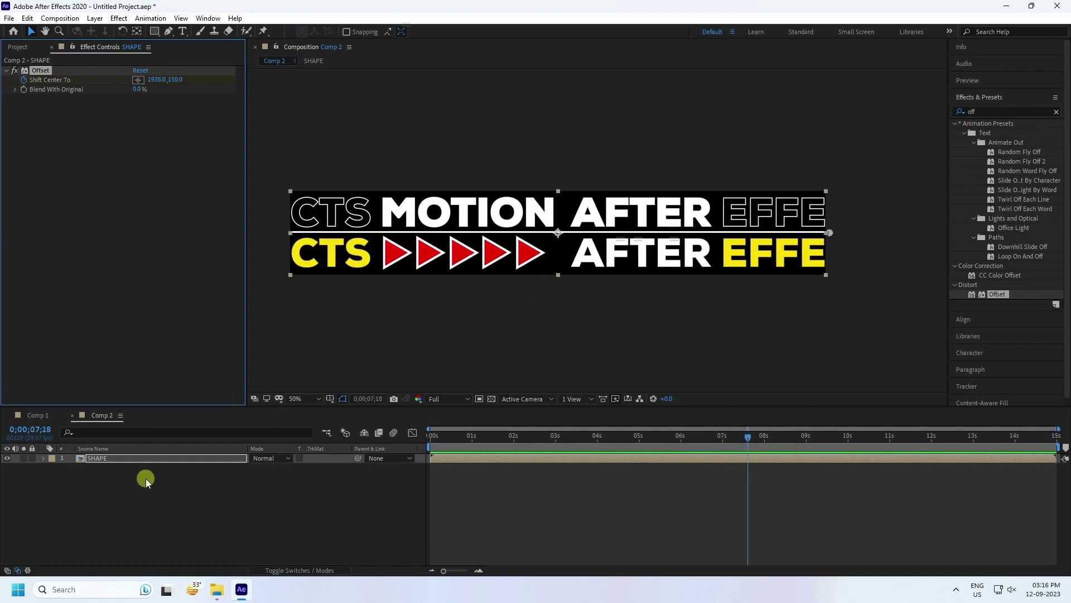
# Open Comp 1, add Comp 2 to it as a layer, and preview the scrolling text.
pyautogui.click(35, 416)
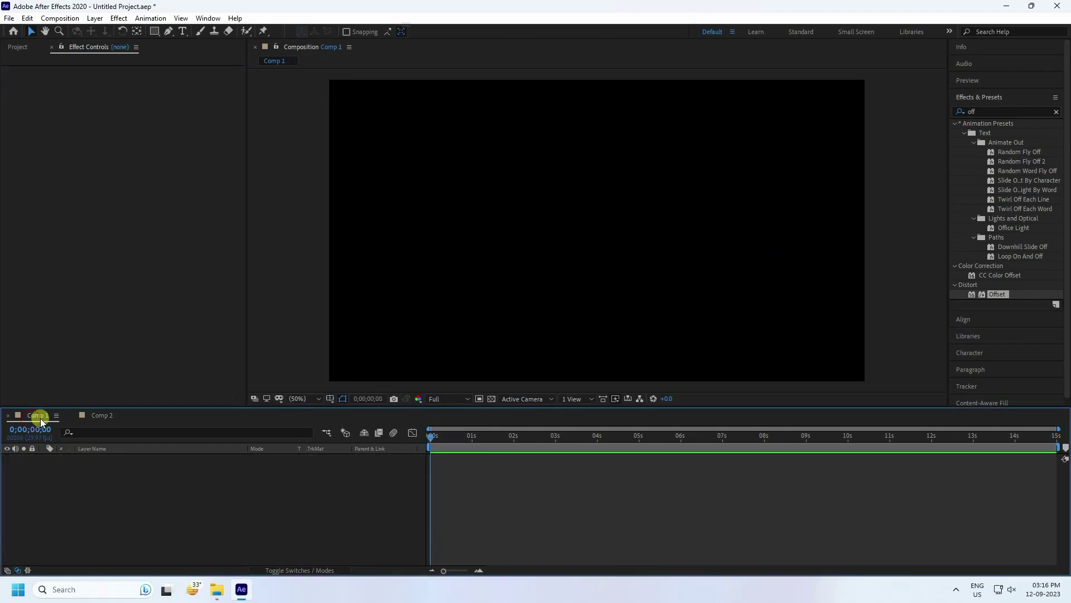
pyautogui.click(19, 48)
pyautogui.click(69, 196)
pyautogui.click(45, 158)
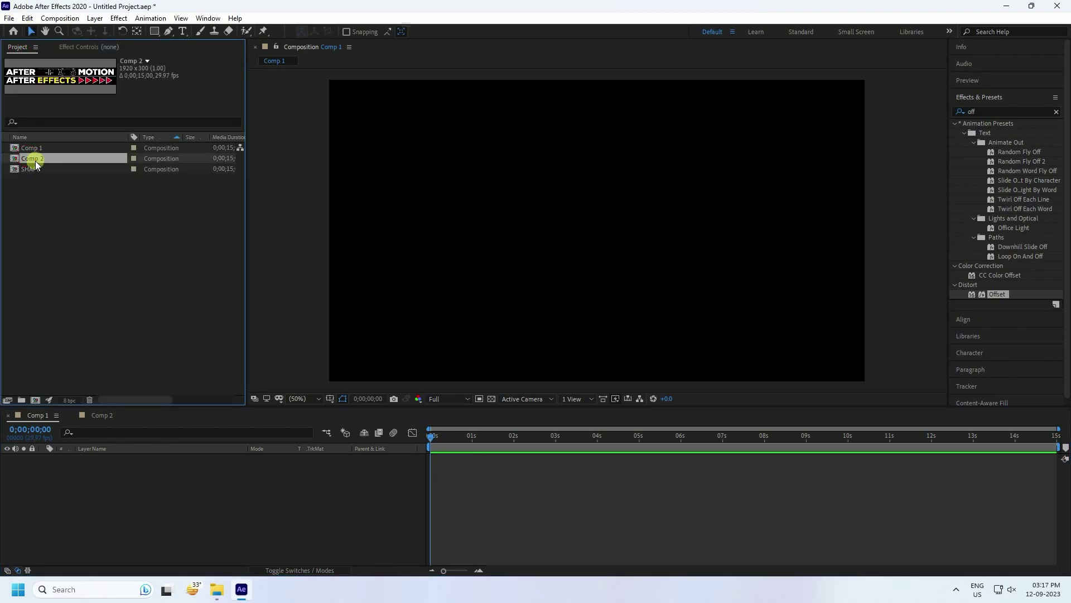
pyautogui.moveTo(32, 160); pyautogui.dragTo(139, 524)
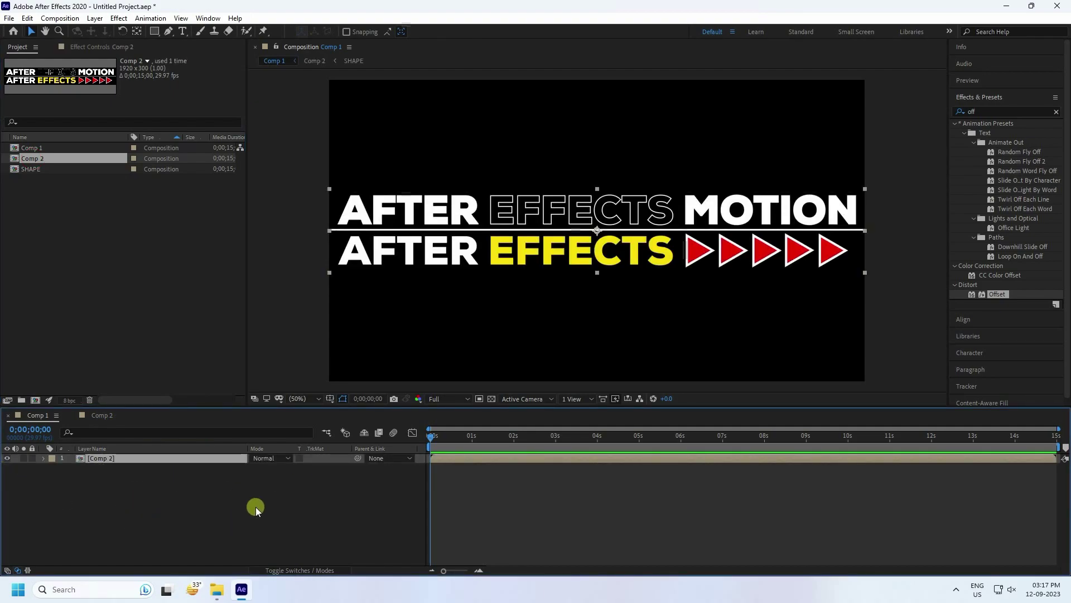
pyautogui.press('space')
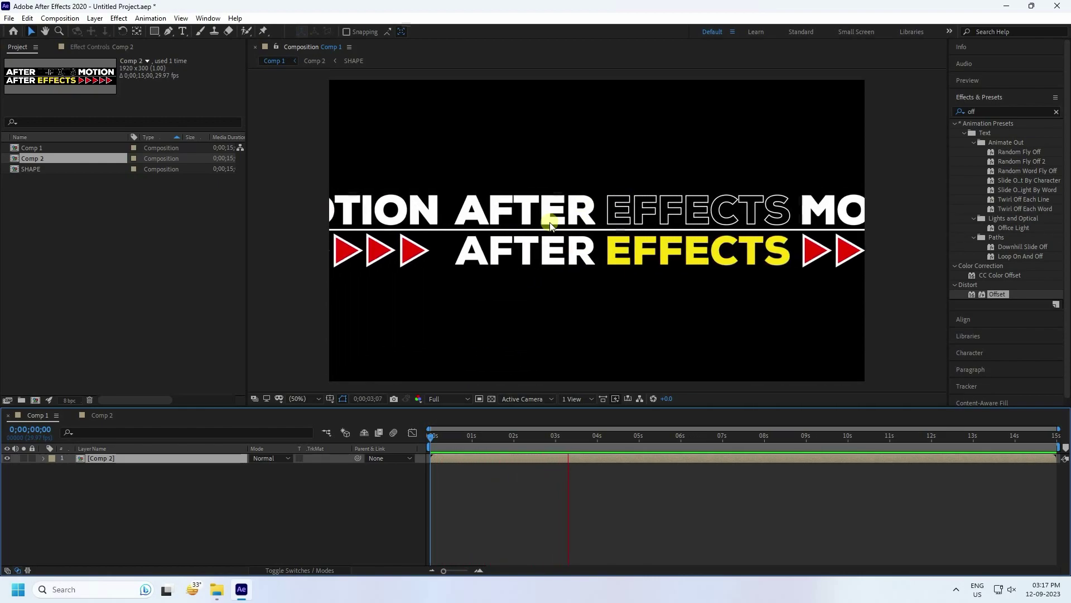
pyautogui.click(593, 258)
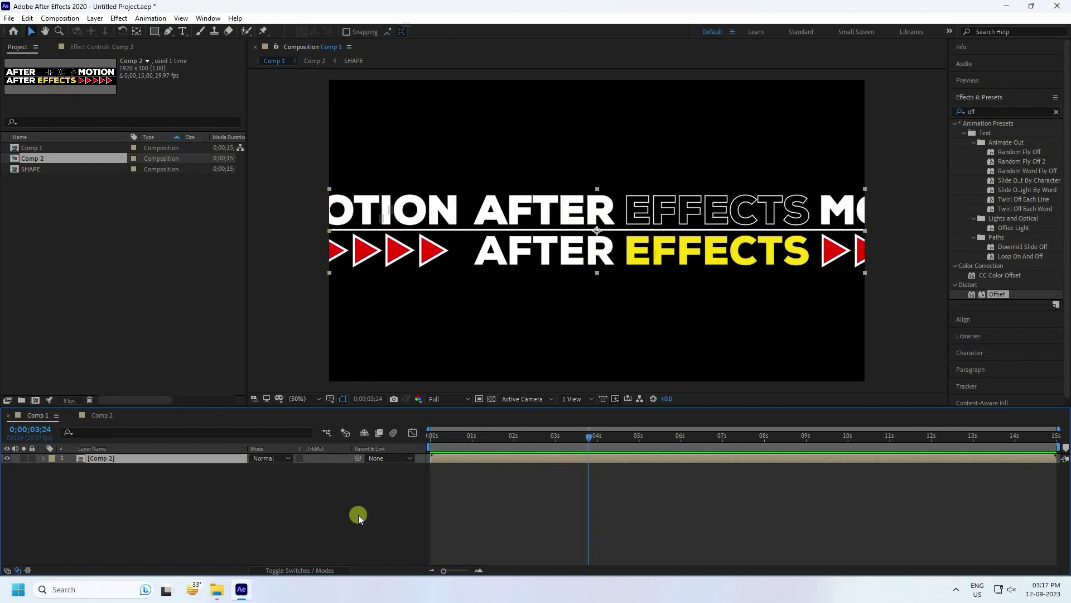
# Scale the Comp 2 layer down to 50% and preview the result from the first frame.
pyautogui.press('s')
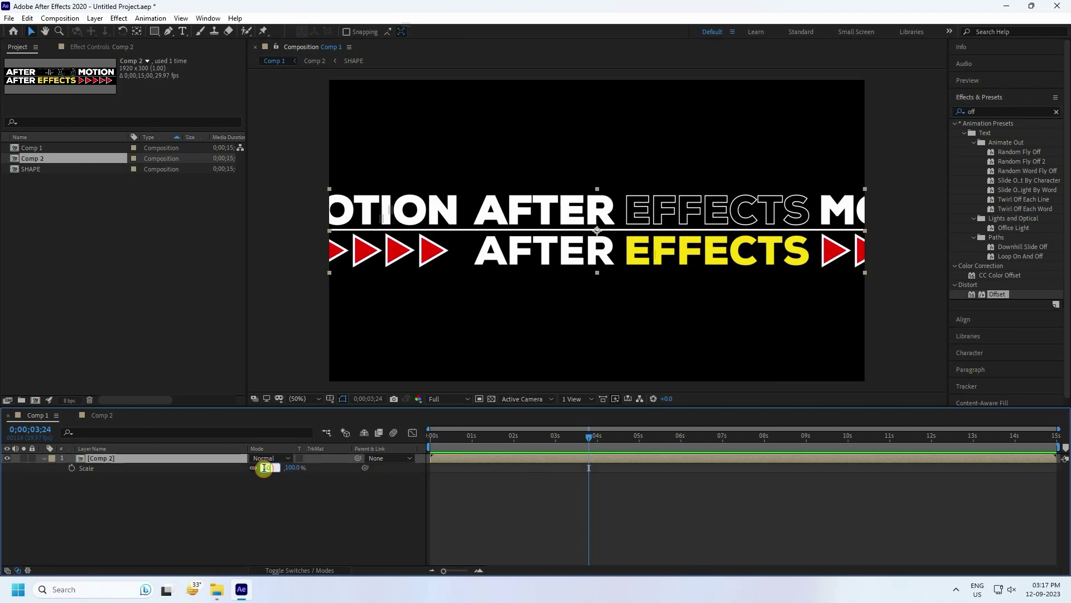
pyautogui.write('50')
pyautogui.press('Return')
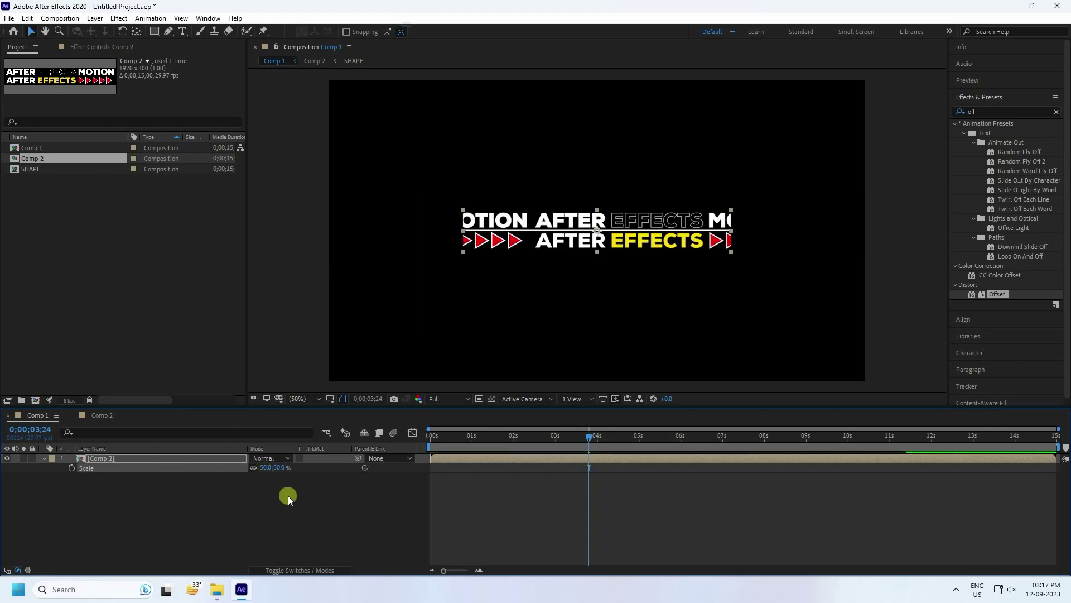
pyautogui.moveTo(468, 434); pyautogui.dragTo(430, 434)
pyautogui.press('space')
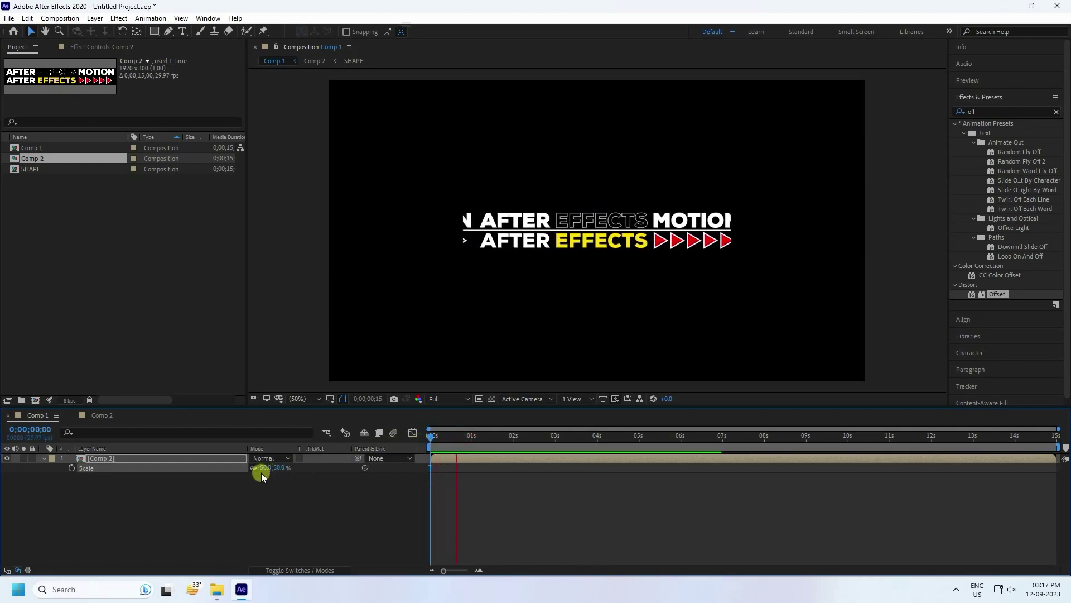
pyautogui.click(561, 275)
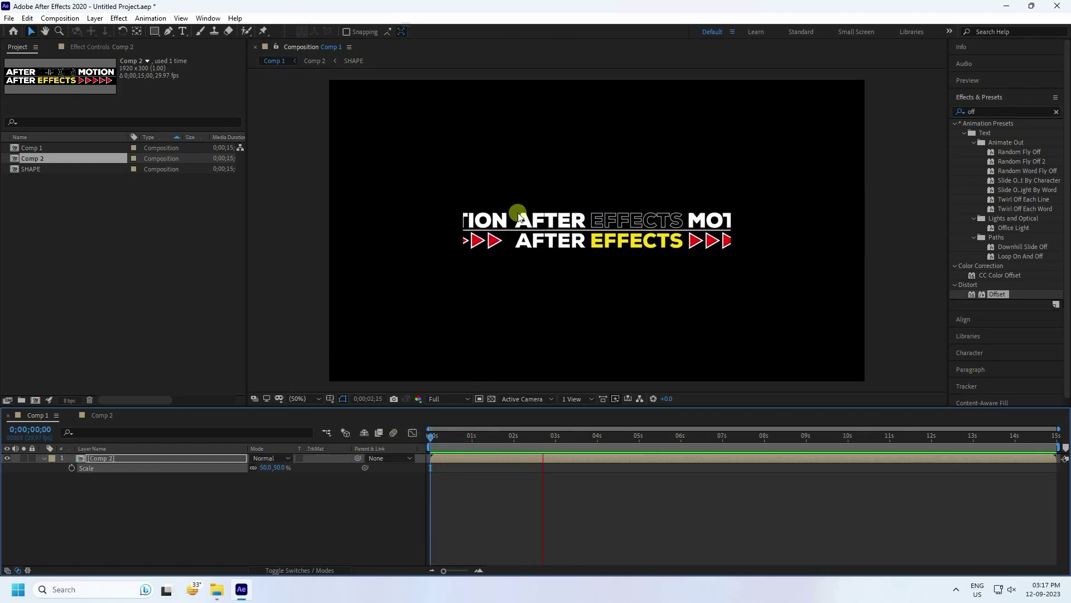
pyautogui.press('space')
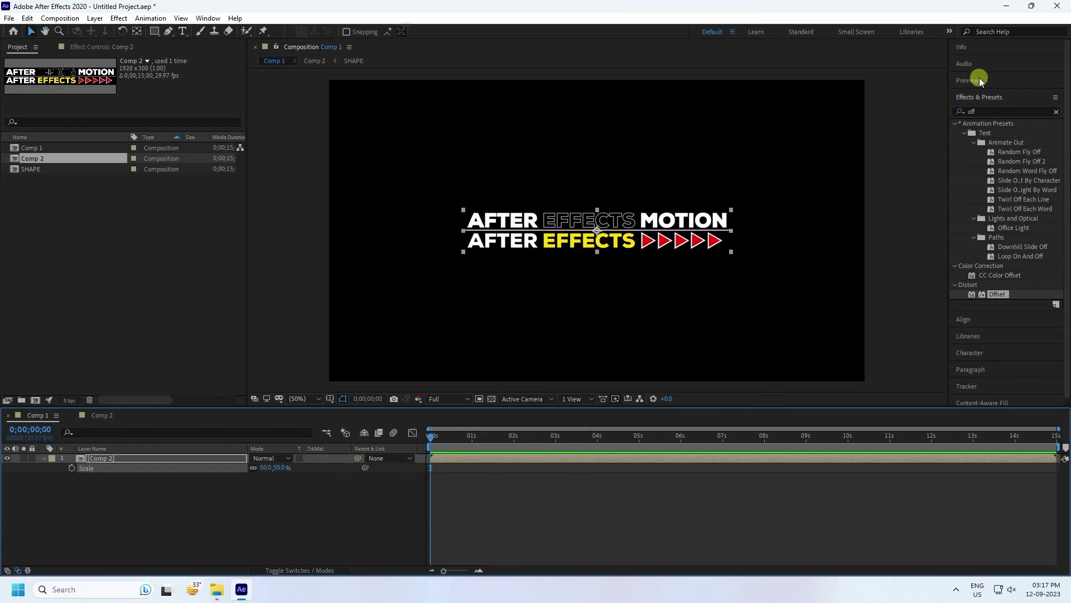
# Search the effects for "cc repe" and pick CC RepeTile.
pyautogui.click(975, 111)
pyautogui.write('cc repe')
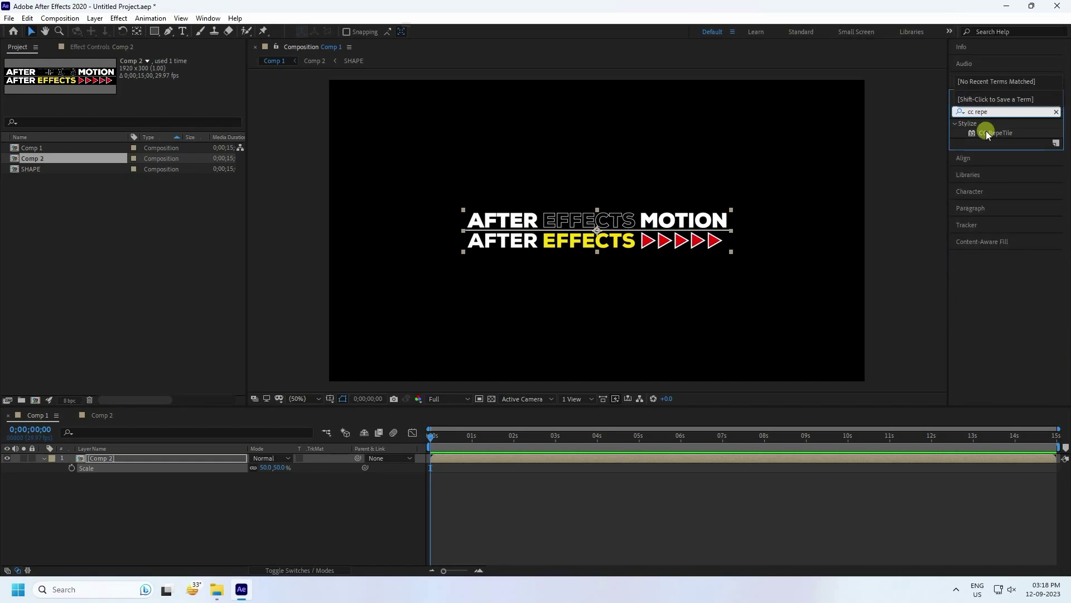
pyautogui.click(985, 132)
pyautogui.moveTo(996, 132); pyautogui.dragTo(138, 497)
# Create an adjustment layer above the Comp 2 layer and collapse Comp 2's scale property.
pyautogui.rightClick(139, 502)
pyautogui.click(144, 497)
pyautogui.rightClick(140, 537)
pyautogui.moveTo(179, 415)
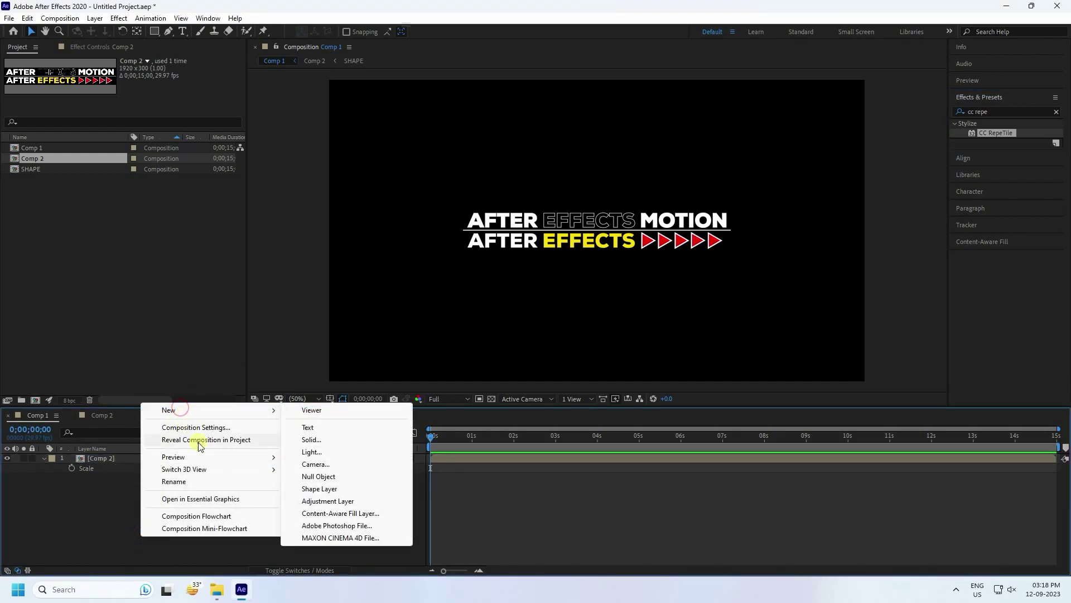
pyautogui.click(338, 501)
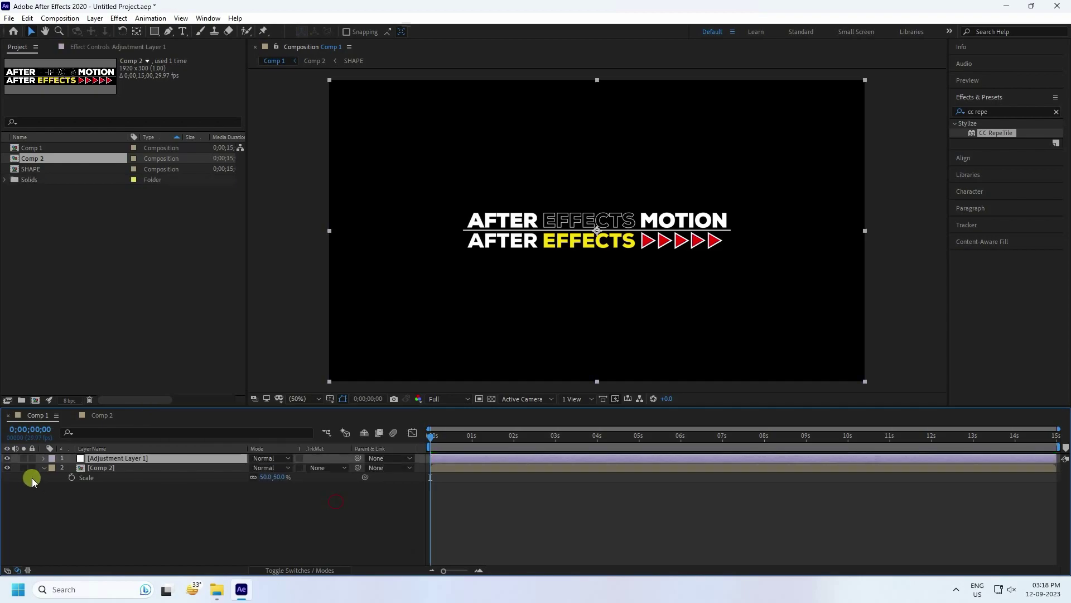
pyautogui.click(43, 467)
# Apply CC RepeTile to the adjustment layer and set both Expand Right and Expand Left to 800.
pyautogui.moveTo(999, 132); pyautogui.dragTo(178, 456)
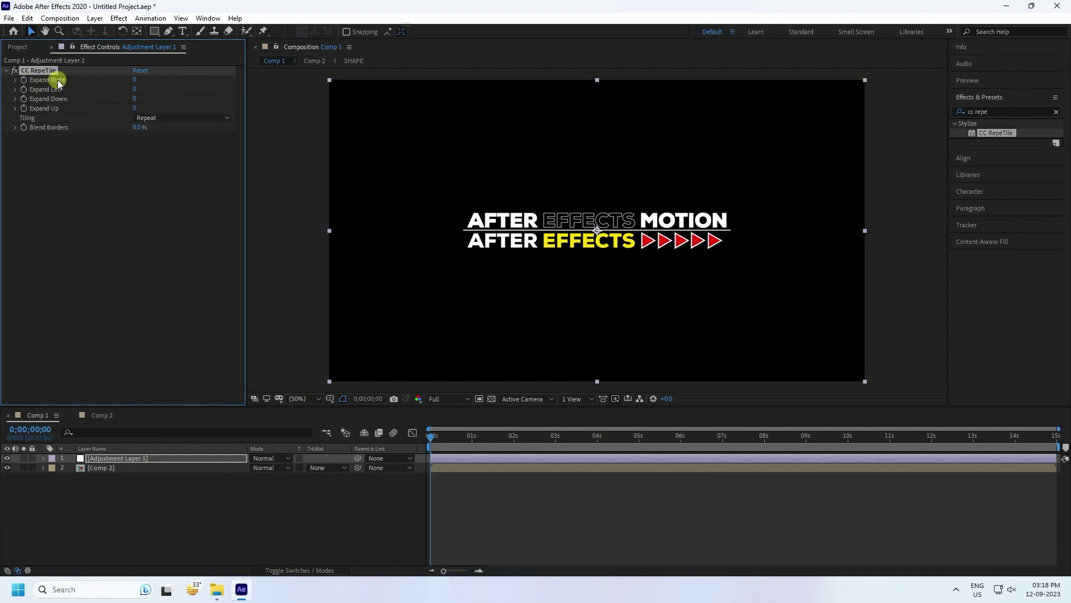
pyautogui.press('Return')
pyautogui.click(134, 91)
pyautogui.write('800')
pyautogui.press('Return')
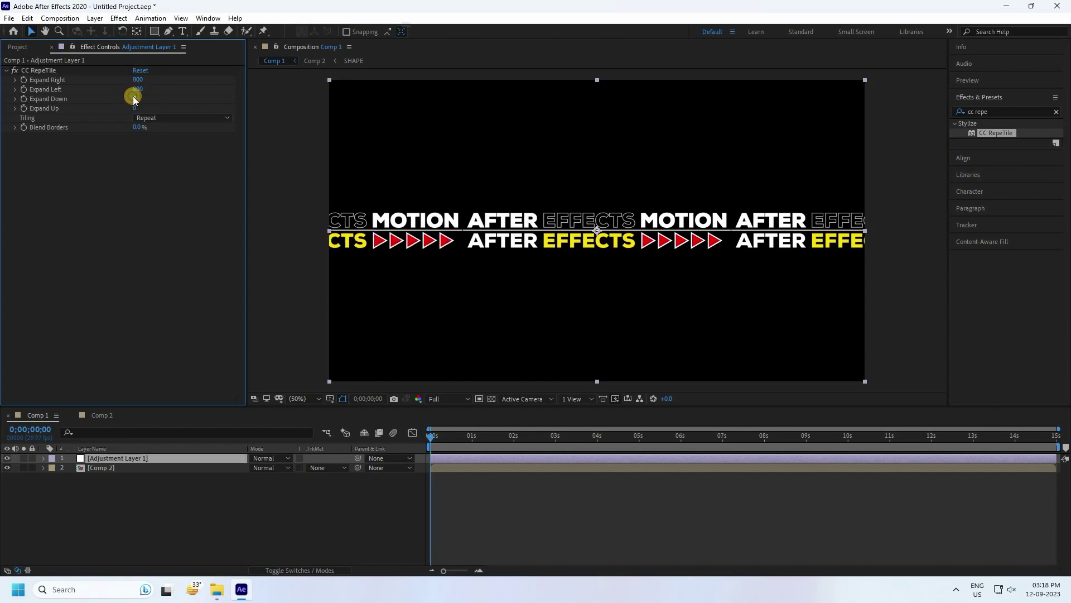
# Set CC RepeTile's Expand Down and Expand Up to 800 on the adjustment layer.
pyautogui.click(134, 99)
pyautogui.write('800')
pyautogui.press('Return')
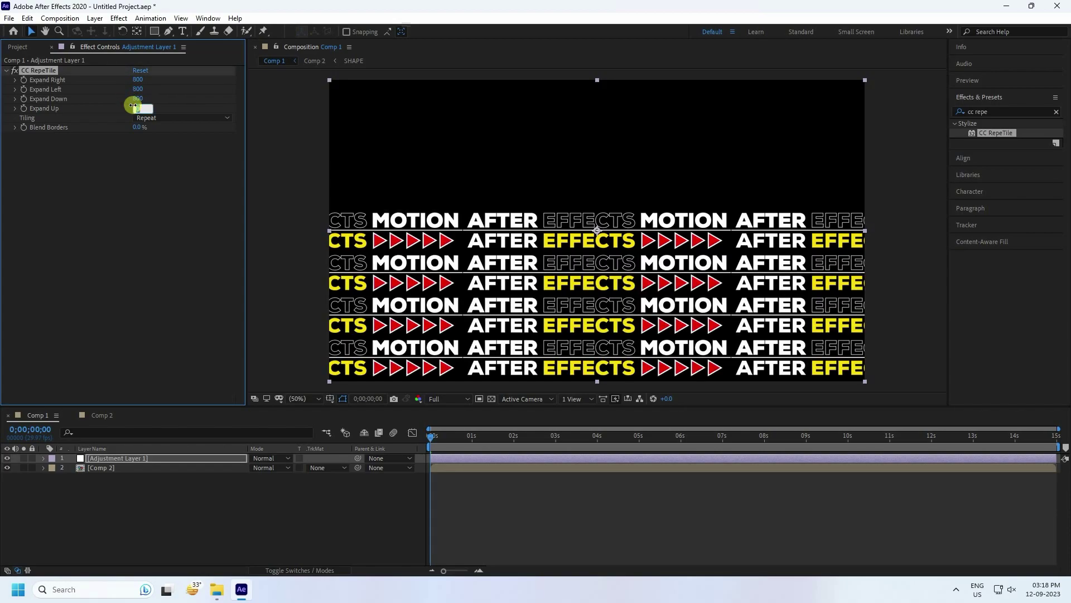
pyautogui.press('Return')
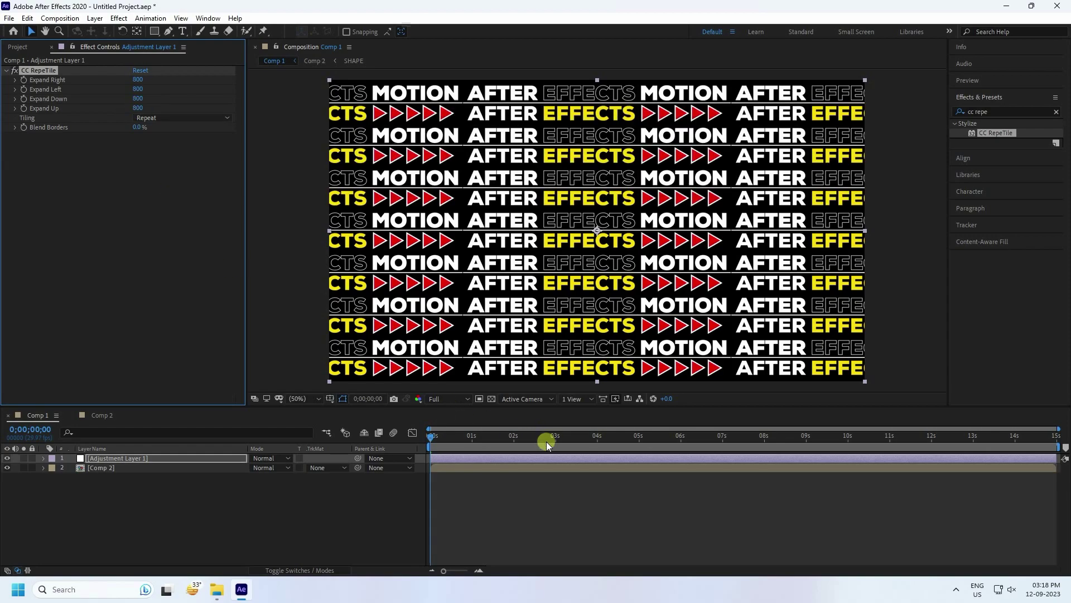
# Play a preview of the tiled text animation in Comp 1 and stop it.
pyautogui.click(967, 80)
pyautogui.click(1003, 96)
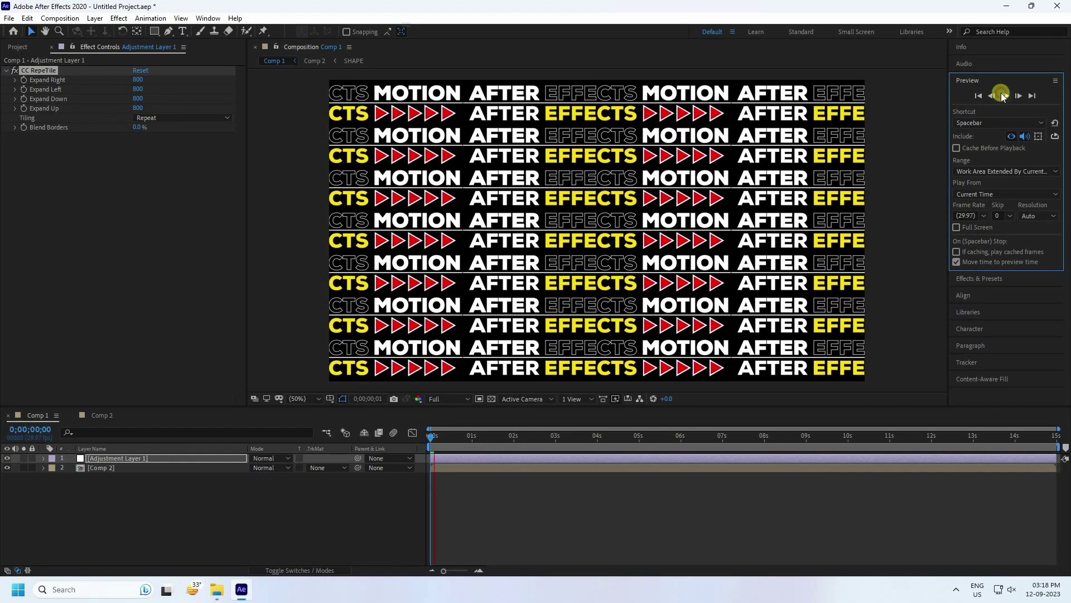
pyautogui.click(501, 301)
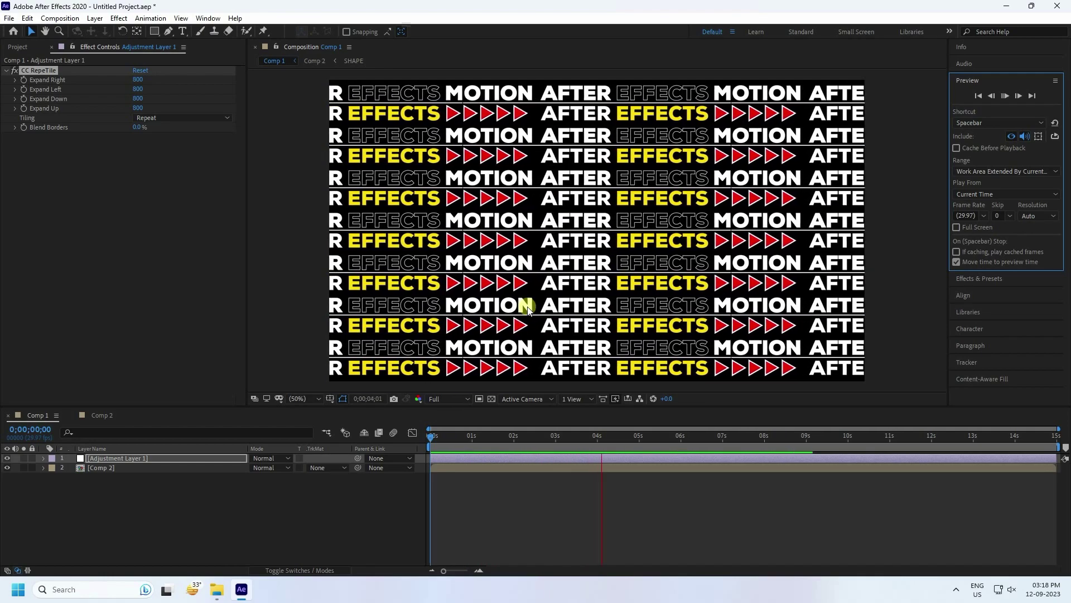
pyautogui.click(473, 360)
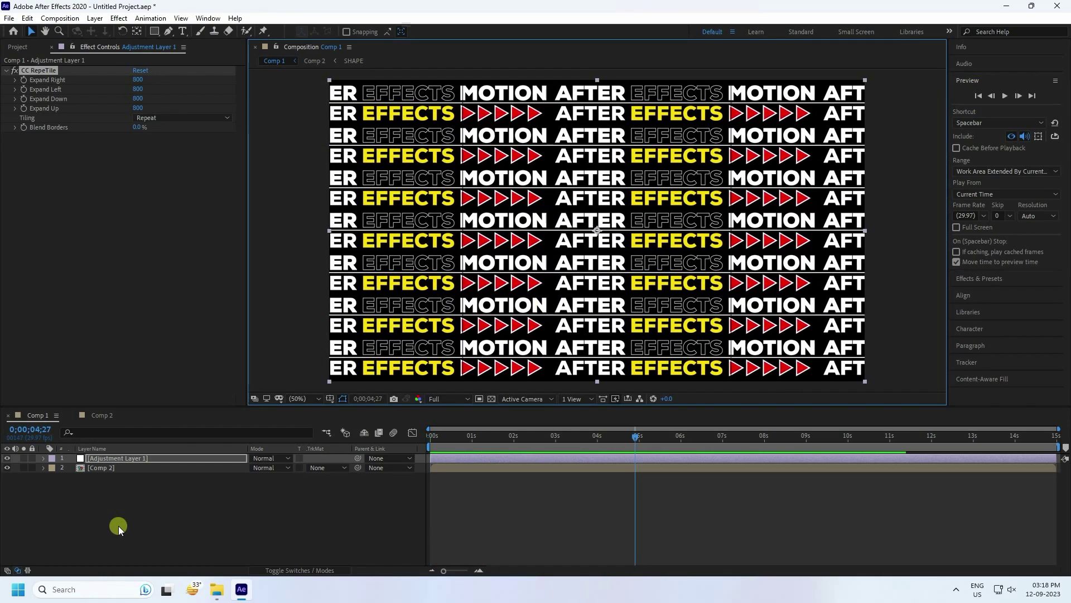
# Find the Wave Warp effect by searching for "wave" and apply it to Adjustment Layer 1.
pyautogui.click(130, 461)
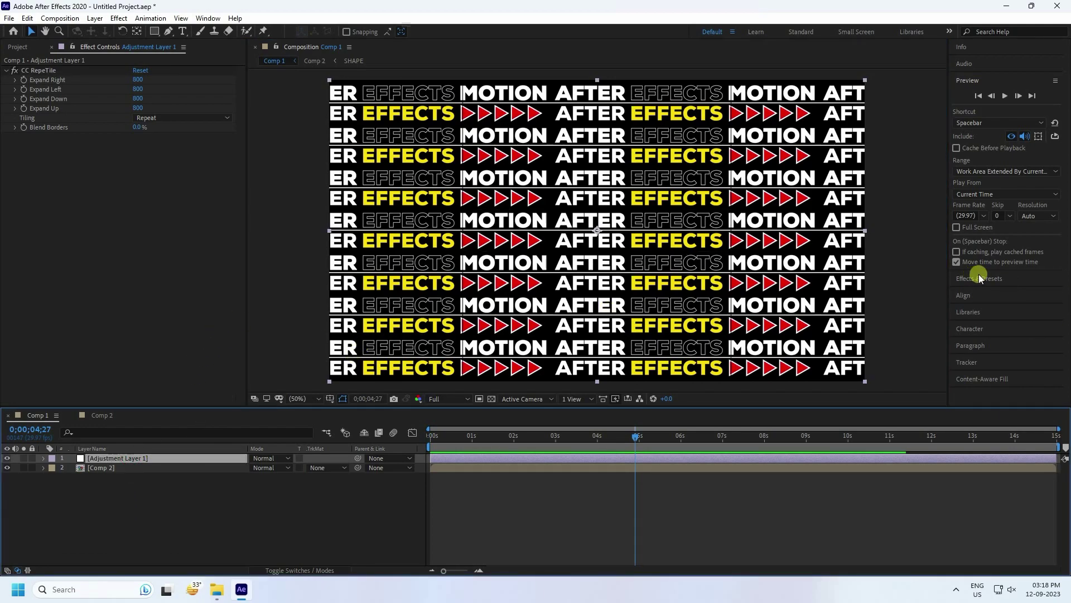
pyautogui.click(980, 278)
pyautogui.click(993, 112)
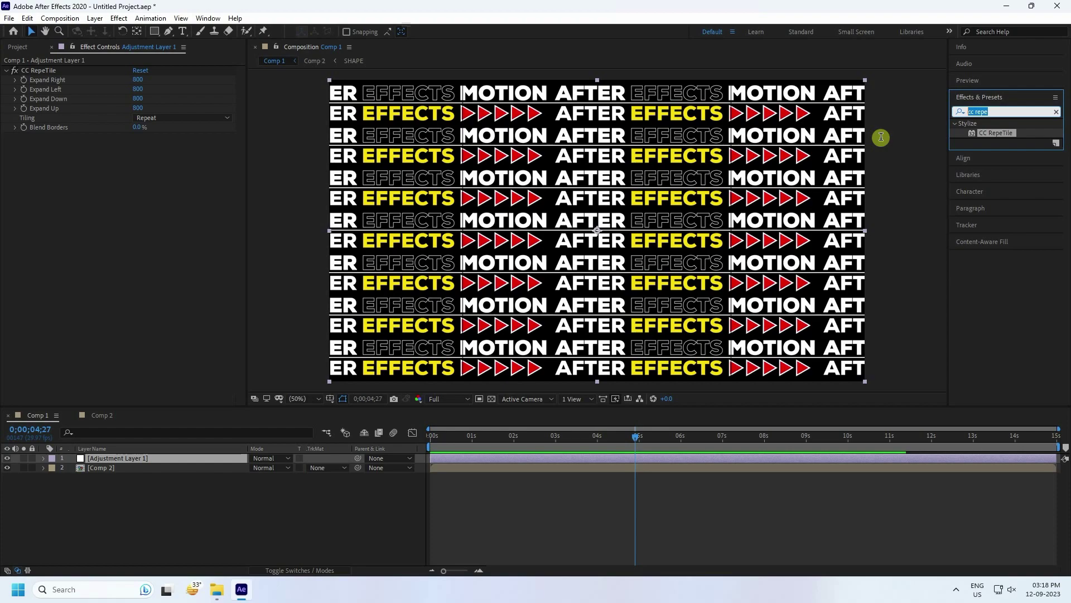
pyautogui.write('wave')
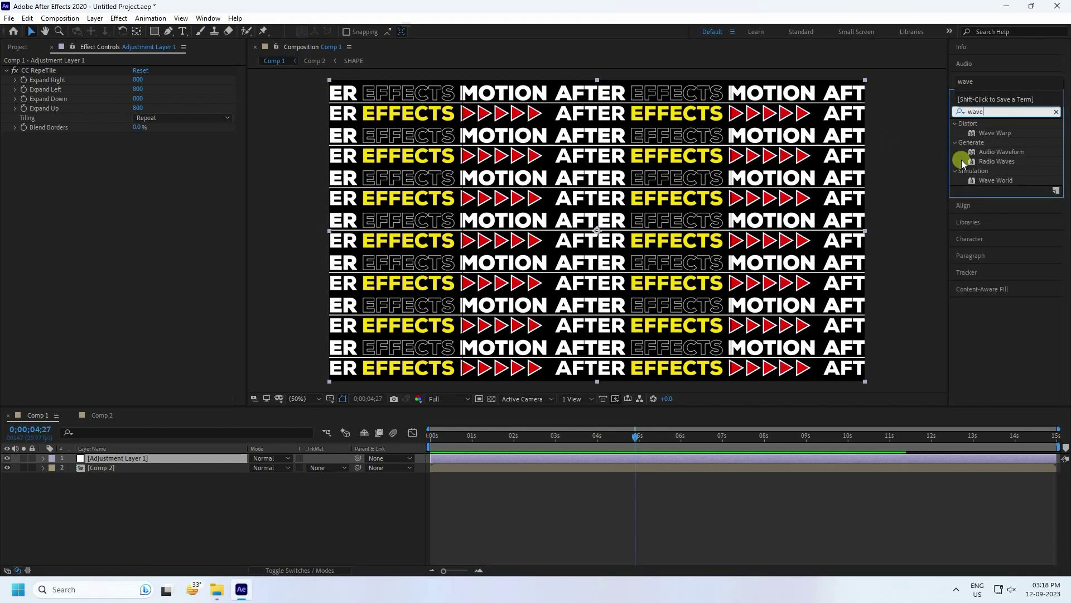
pyautogui.moveTo(994, 133); pyautogui.dragTo(133, 457)
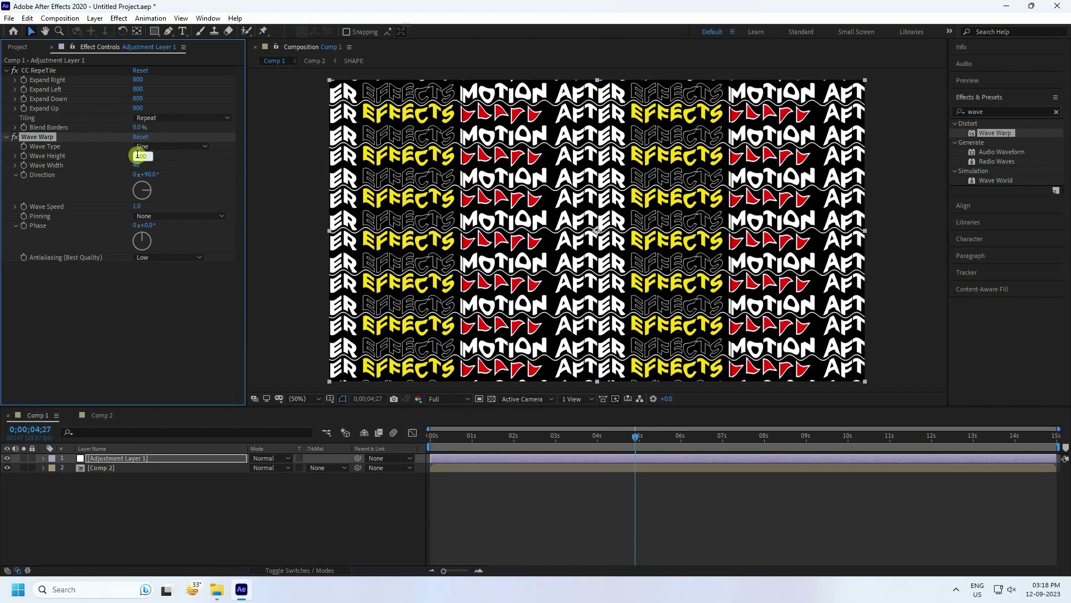
# Set Wave Warp's Wave Height to 100, Wave Width to 200, Direction to 45° and Wave Speed to 0.4.
pyautogui.press('Return')
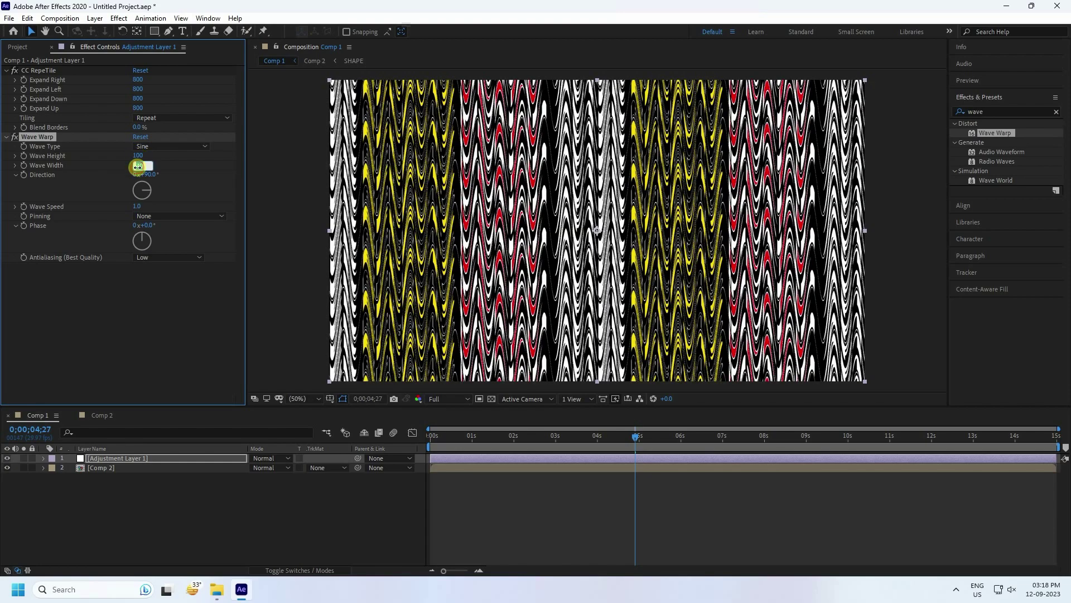
pyautogui.press('Return')
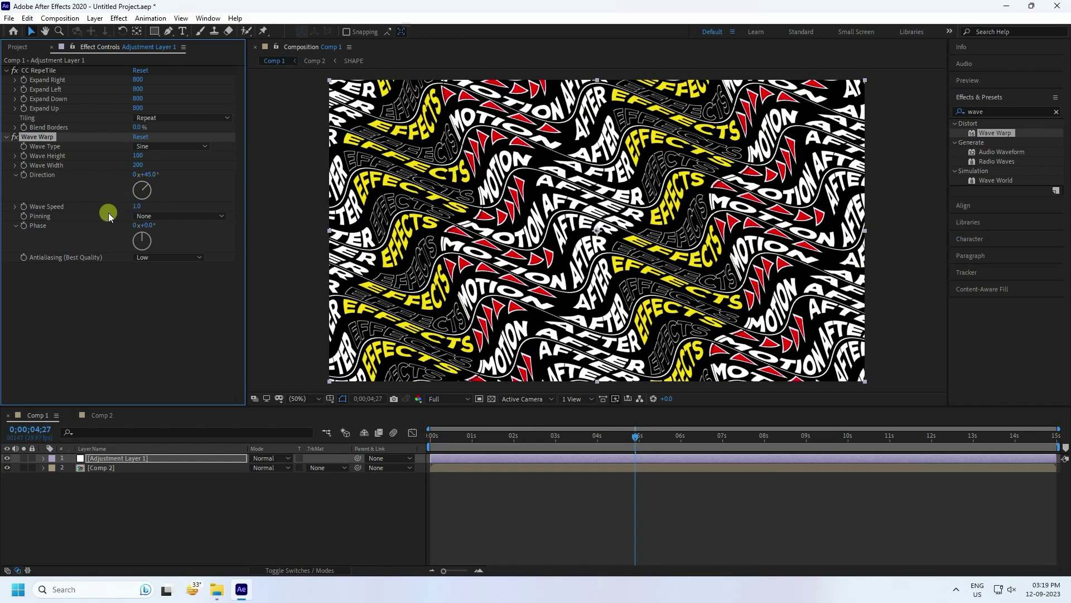
pyautogui.click(140, 206)
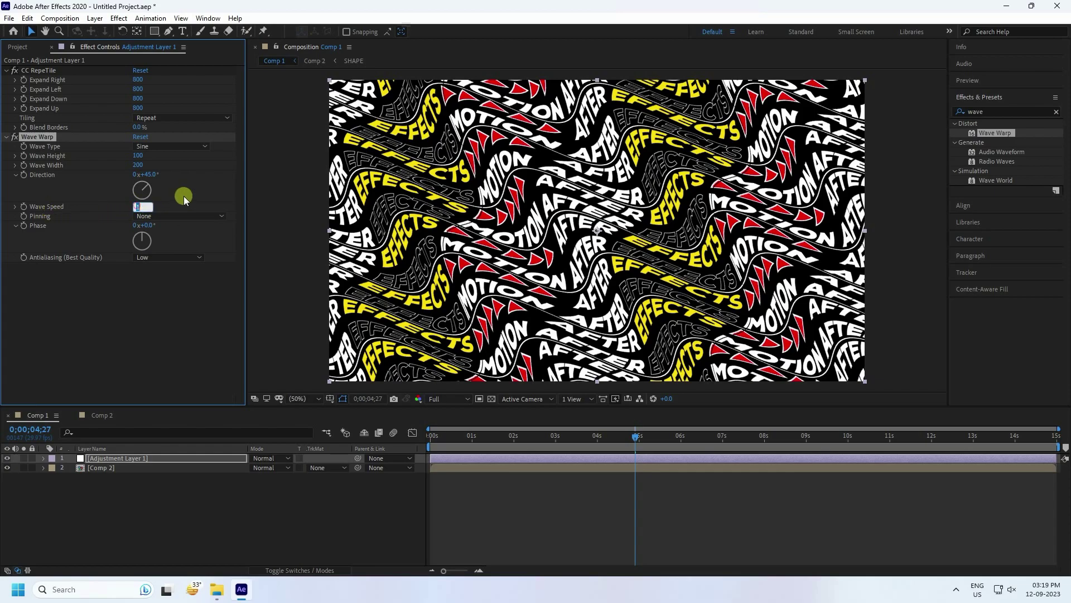
pyautogui.write('0.4')
pyautogui.press('Return')
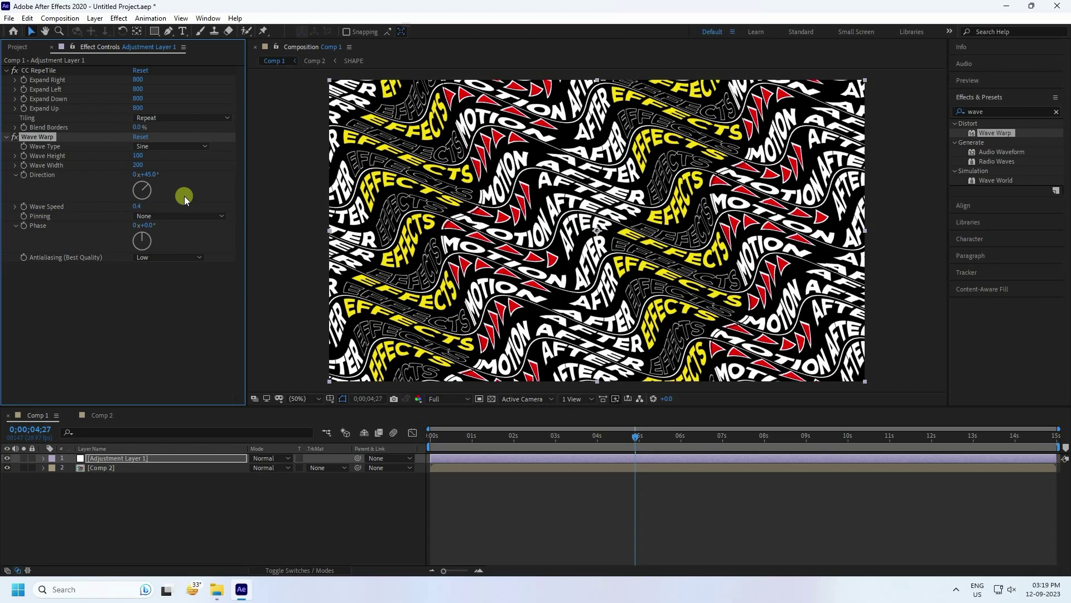
# Preview the wave-warped text animation from the first frame.
pyautogui.moveTo(459, 433); pyautogui.dragTo(407, 438)
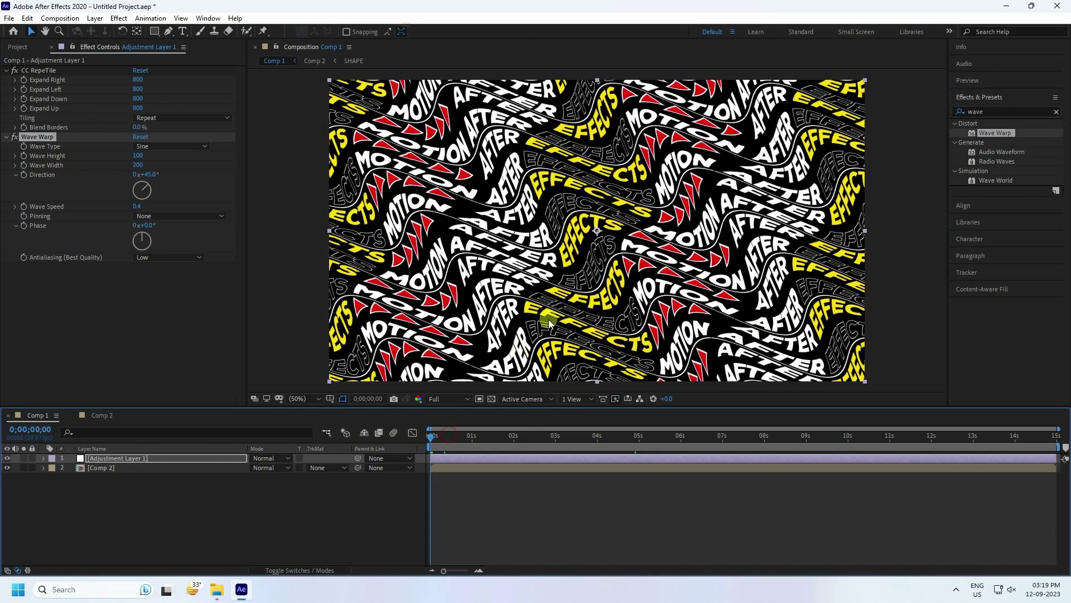
pyautogui.click(969, 80)
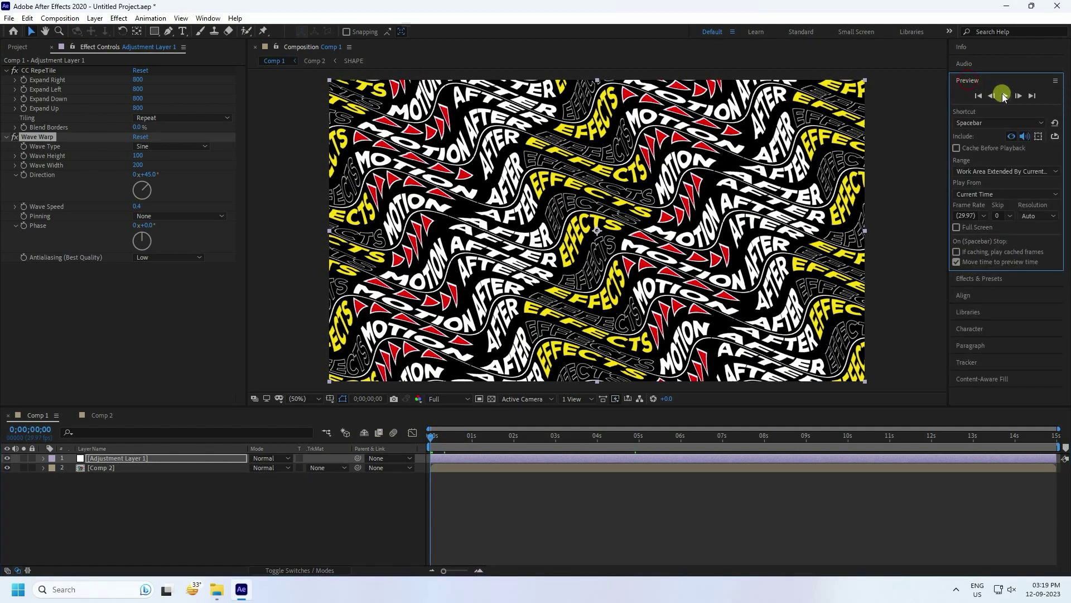
pyautogui.click(1004, 96)
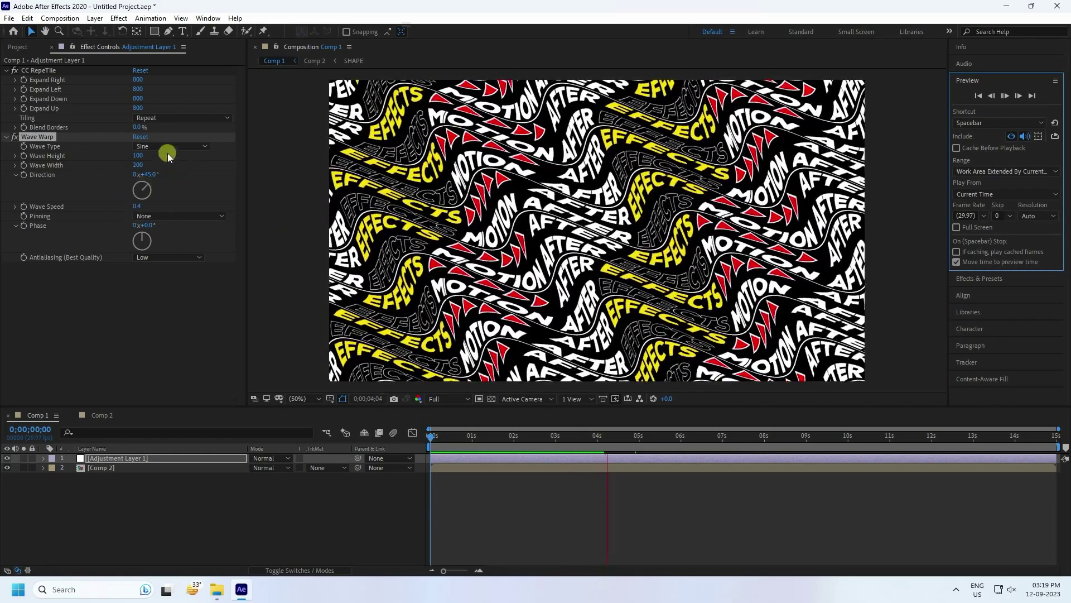
# Change Wave Warp's Wave Type to Circle and preview the result from the first frame.
pyautogui.click(168, 146)
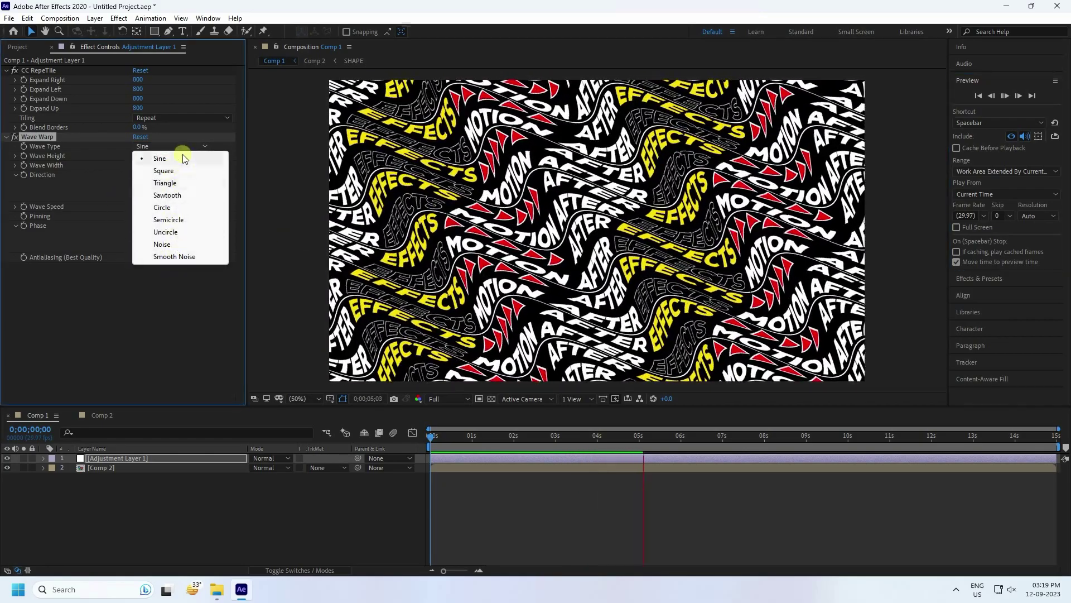
pyautogui.click(163, 208)
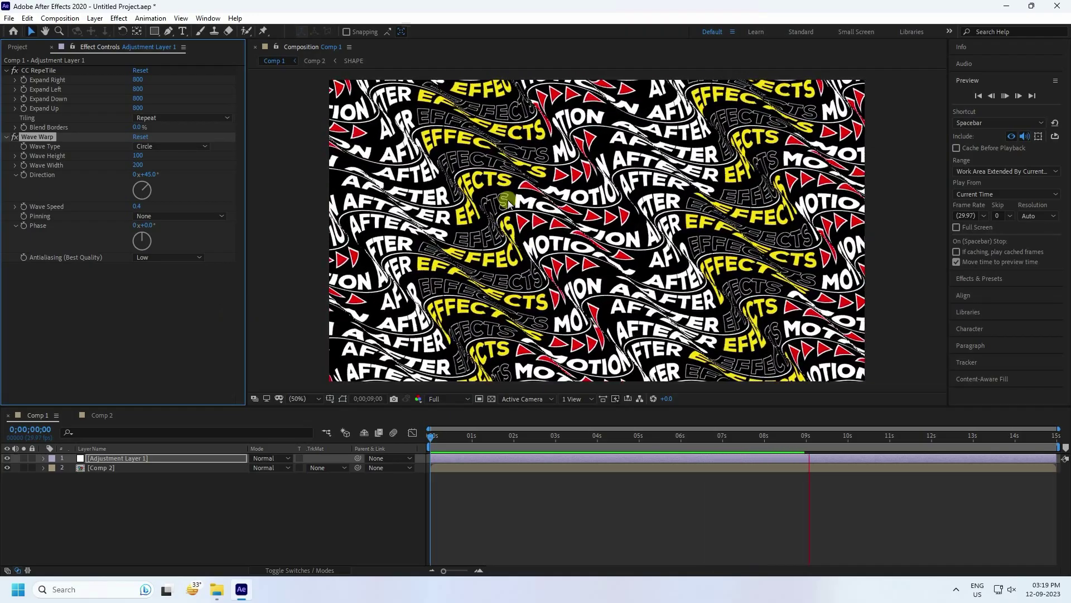
pyautogui.click(446, 434)
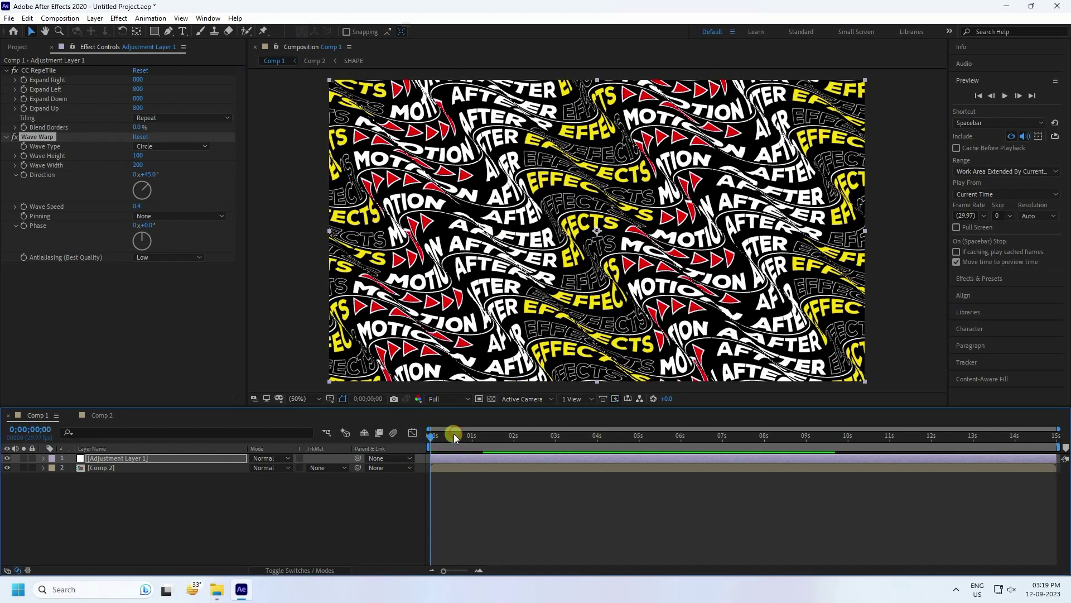
pyautogui.click(1005, 95)
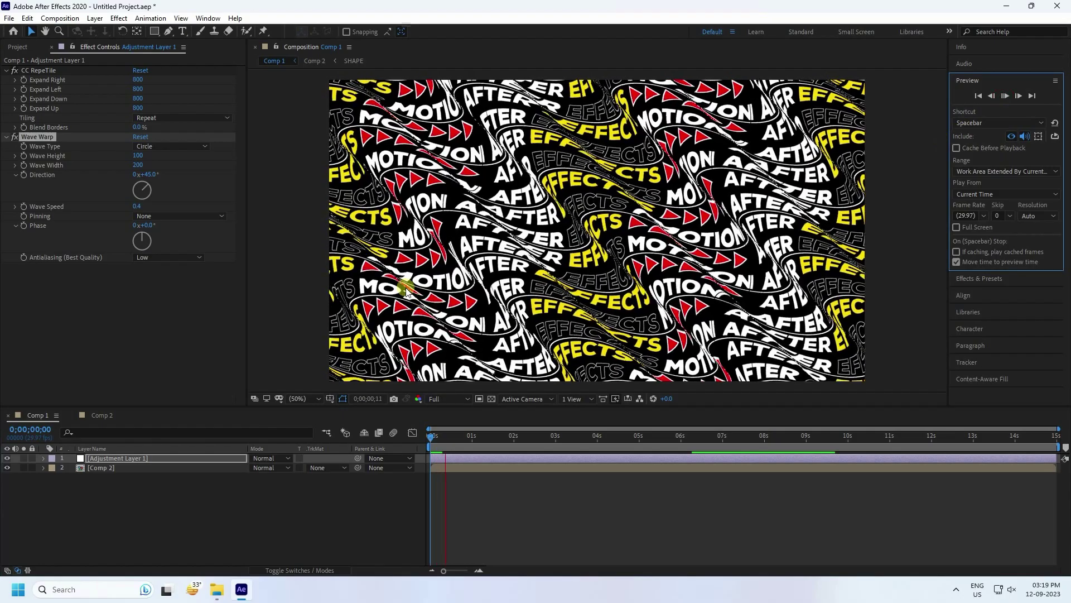
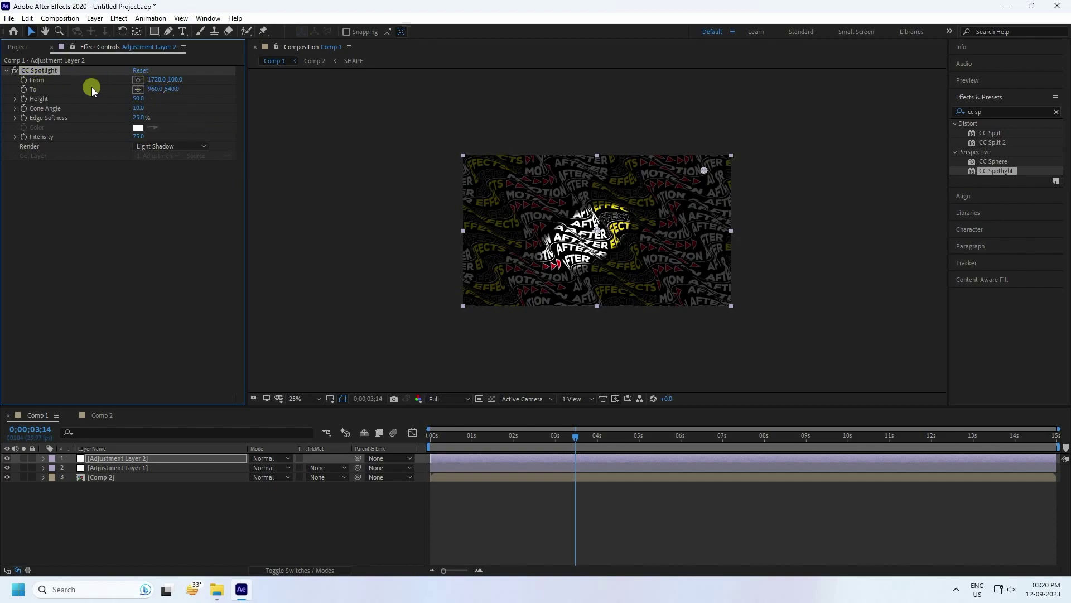
# Place CC Spotlight's From point at about -104, -100 and its To point at about 2068, 1216, outside opposite corners of the frame.
pyautogui.click(138, 79)
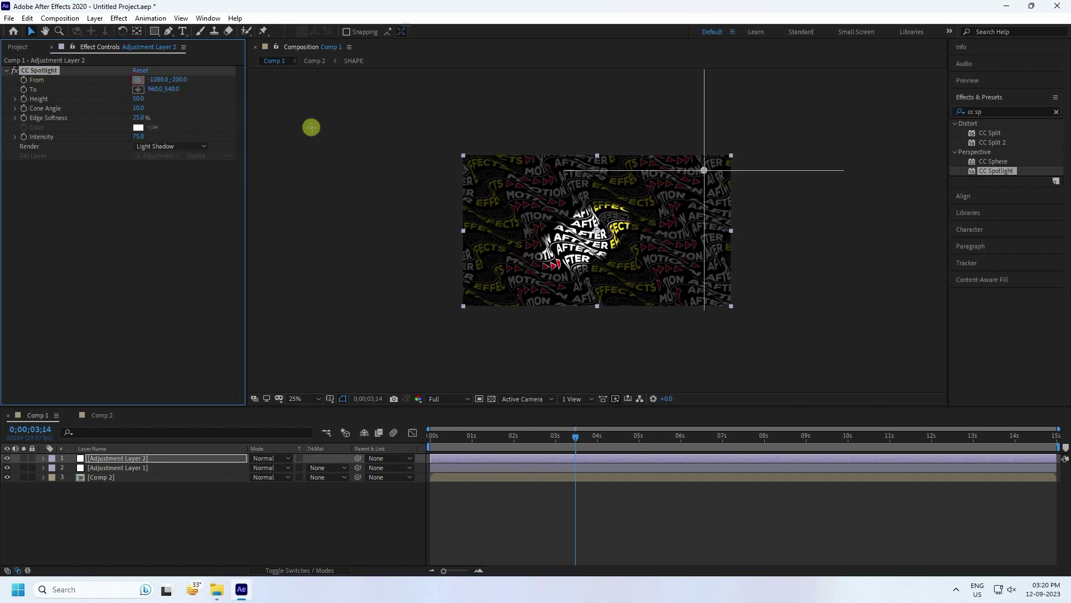
pyautogui.click(449, 141)
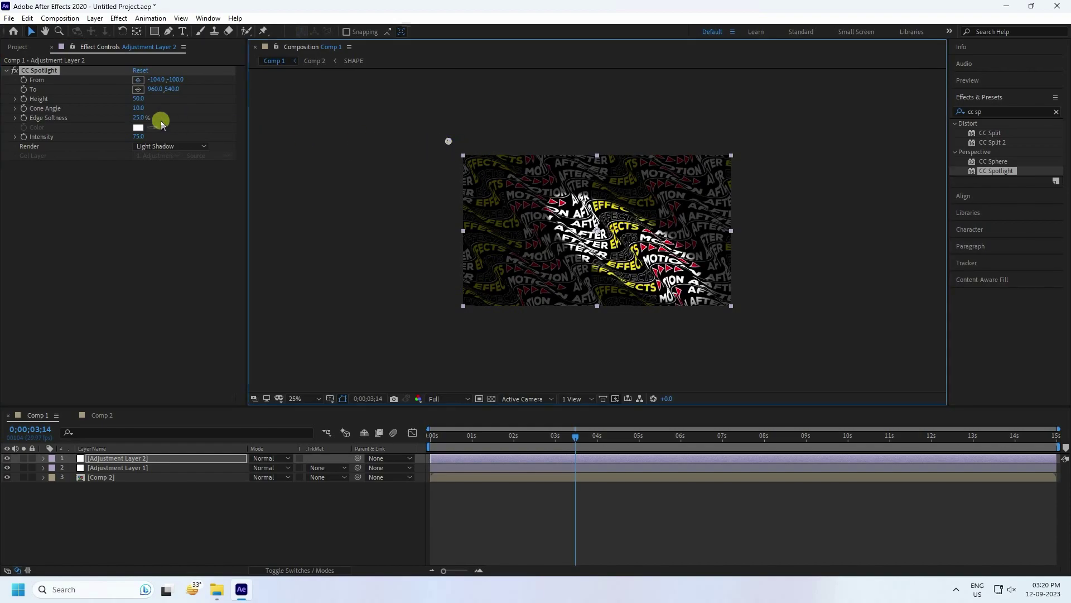
pyautogui.click(138, 89)
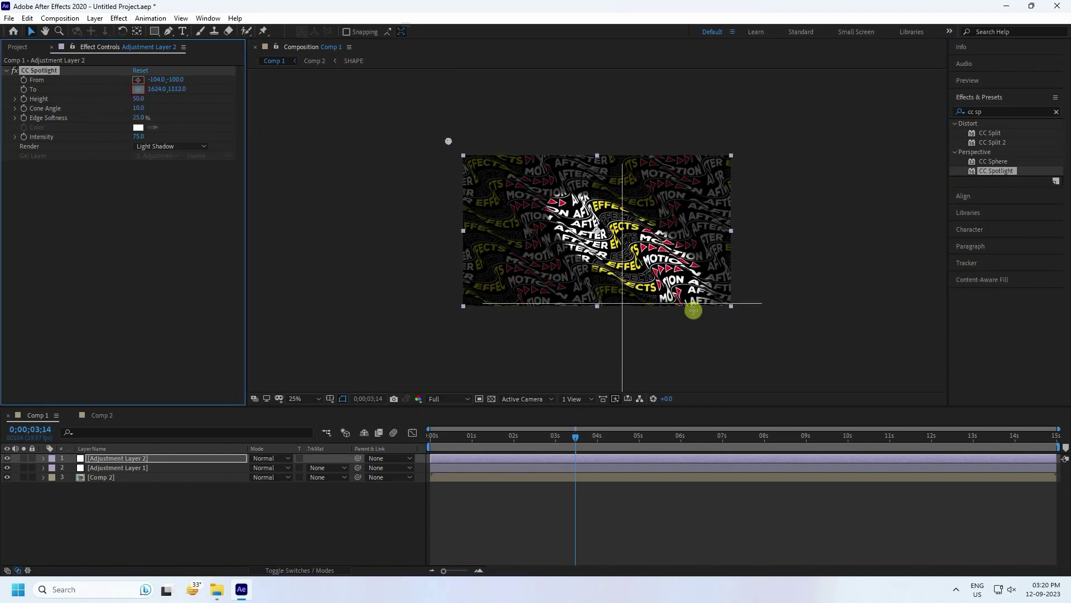
pyautogui.click(752, 325)
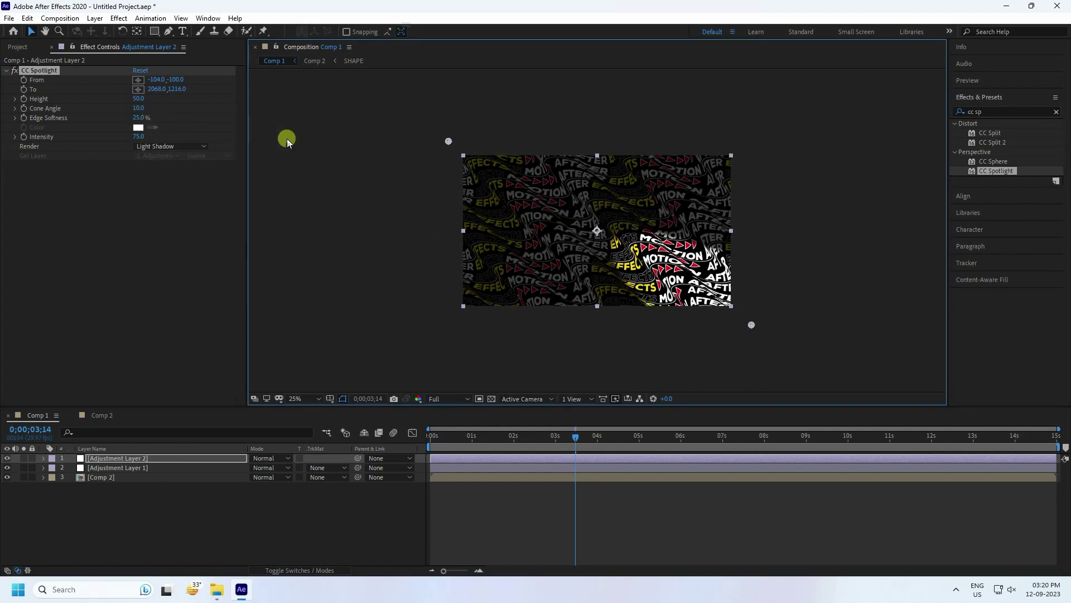
# Set CC Spotlight's Height to 1 and Cone Angle to 30.
pyautogui.press('.')
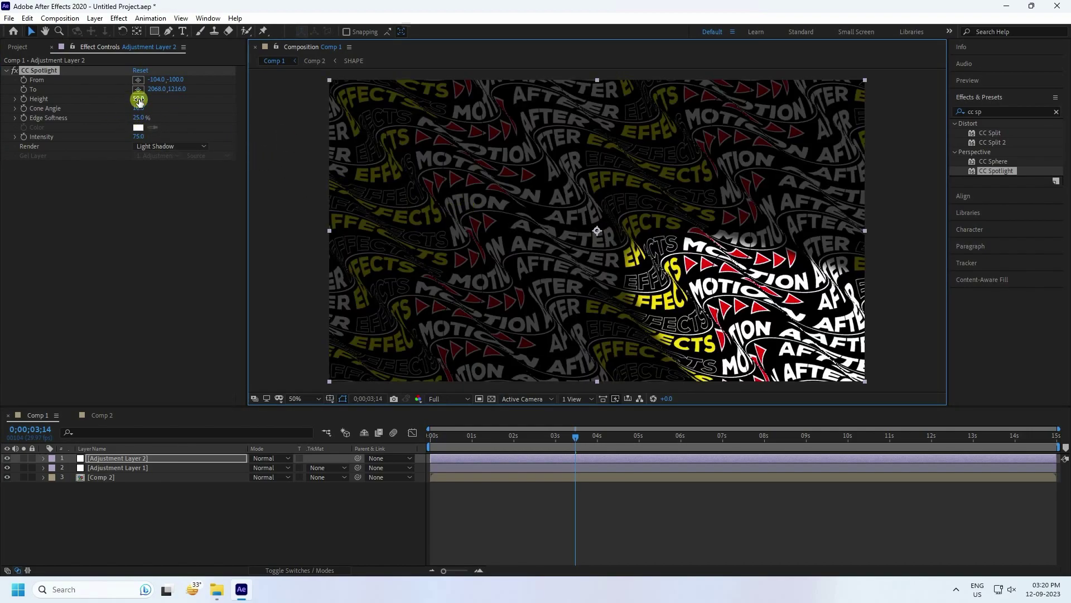
pyautogui.moveTo(137, 98); pyautogui.dragTo(99, 100)
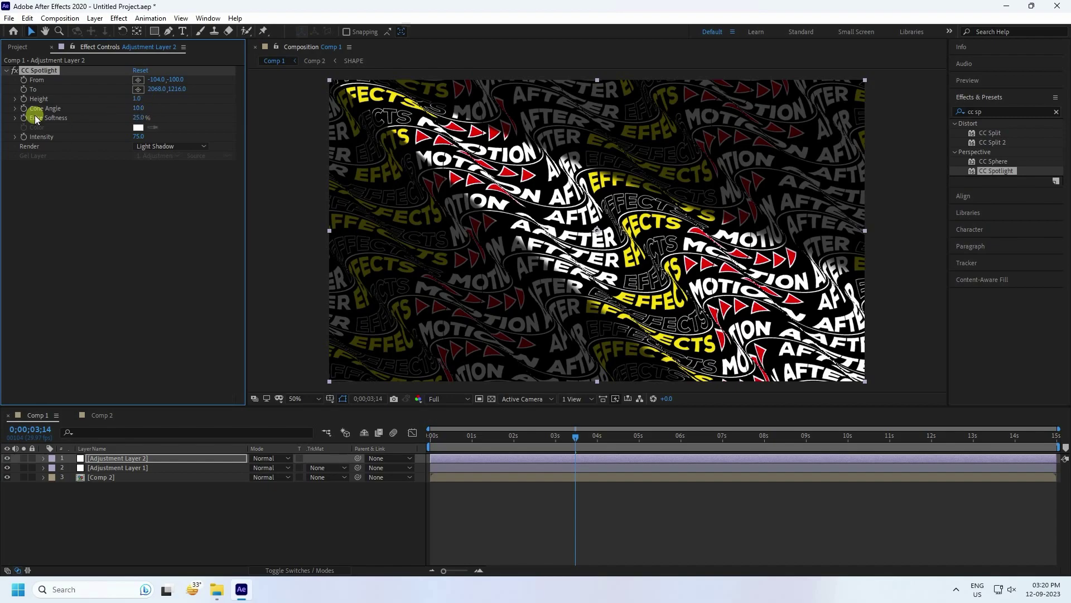
pyautogui.click(141, 109)
pyautogui.moveTo(142, 110)
pyautogui.mouseDown()
pyautogui.moveTo(228, 105)
pyautogui.moveTo(141, 110)
pyautogui.mouseUp()
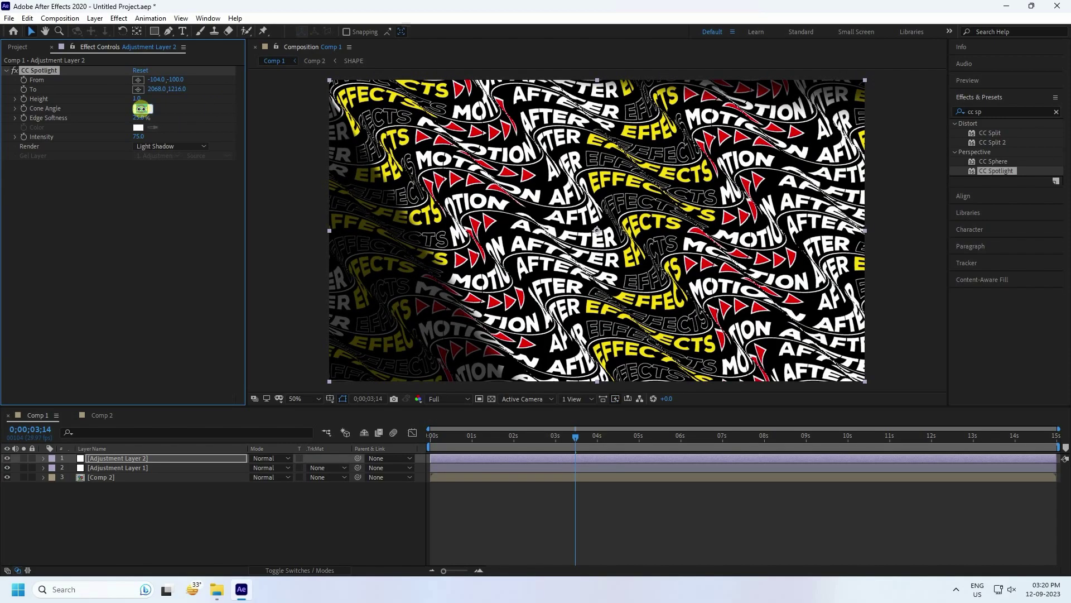
# Set CC Spotlight's Edge Softness to 85% and Intensity to 200.
pyautogui.click(140, 118)
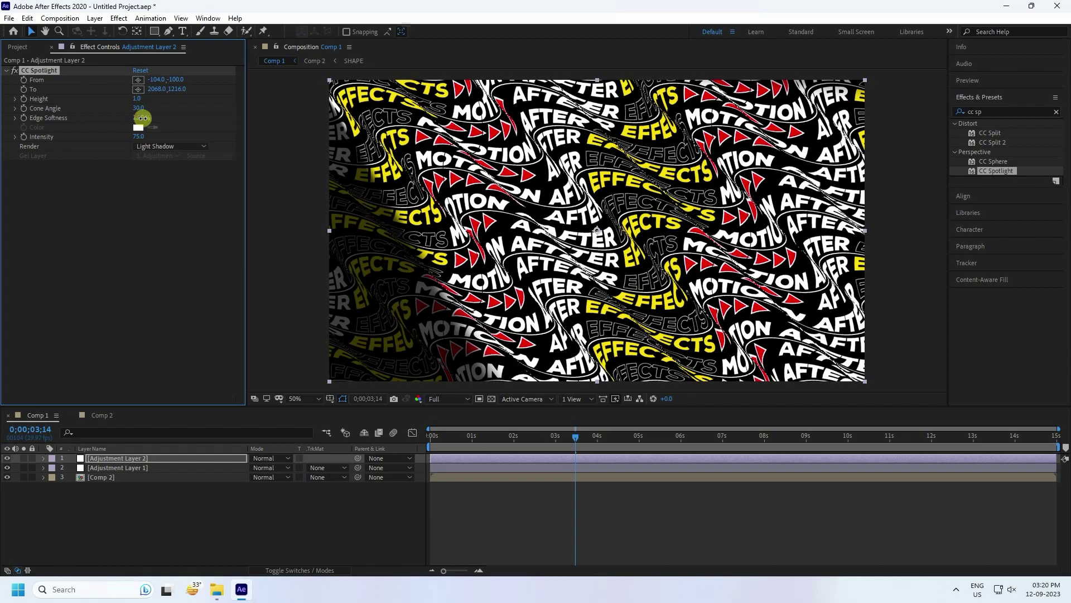
pyautogui.moveTo(143, 118); pyautogui.dragTo(175, 120)
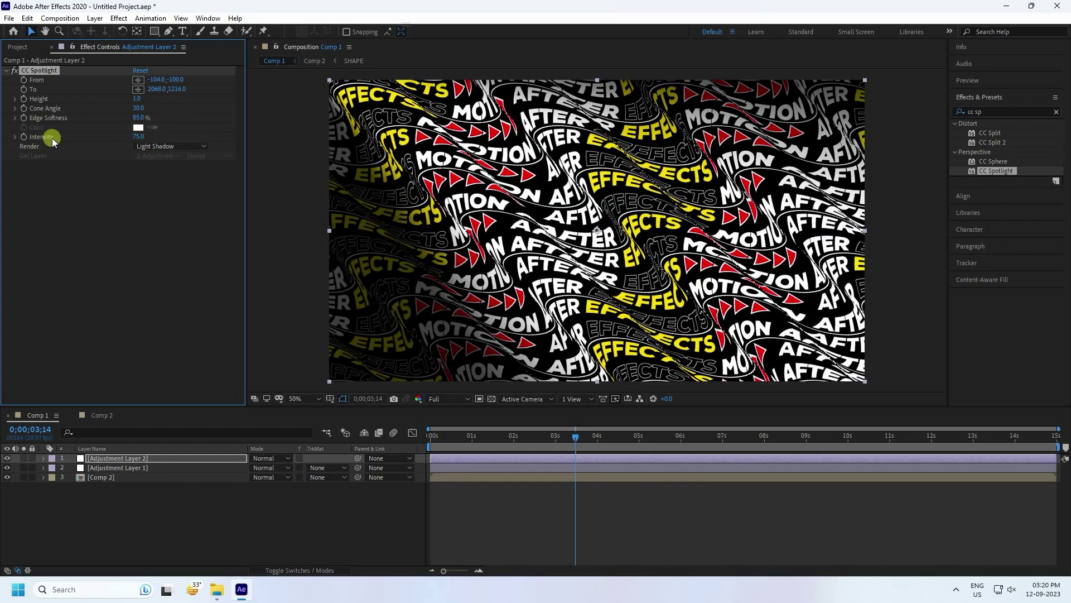
pyautogui.moveTo(139, 136); pyautogui.dragTo(227, 137)
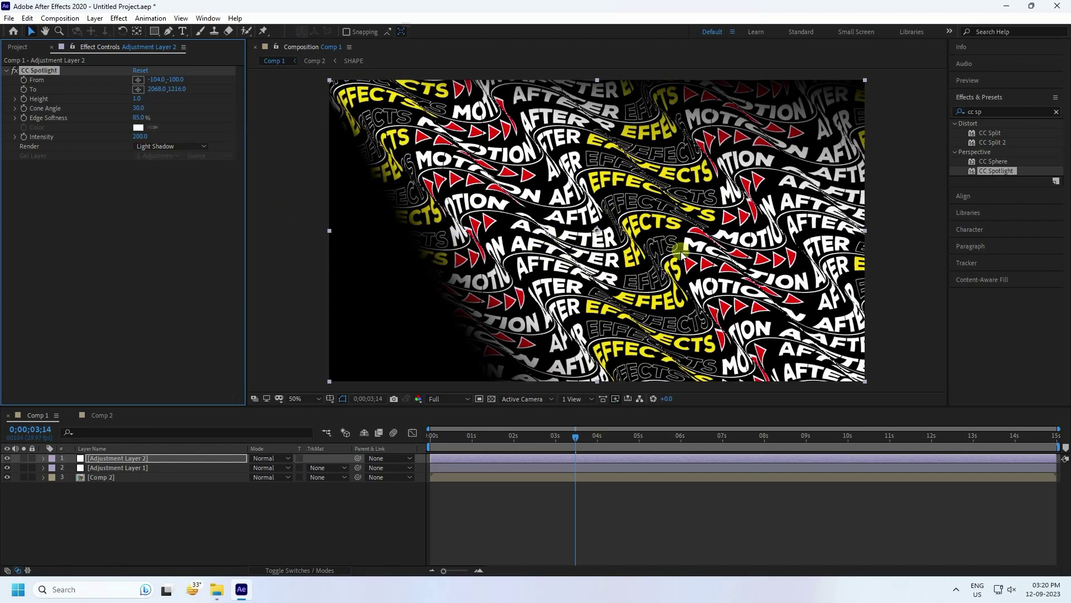
# Move CC Spotlight's To point down to about 2000, 1540 and set Edge Softness to 75%.
pyautogui.press(',')
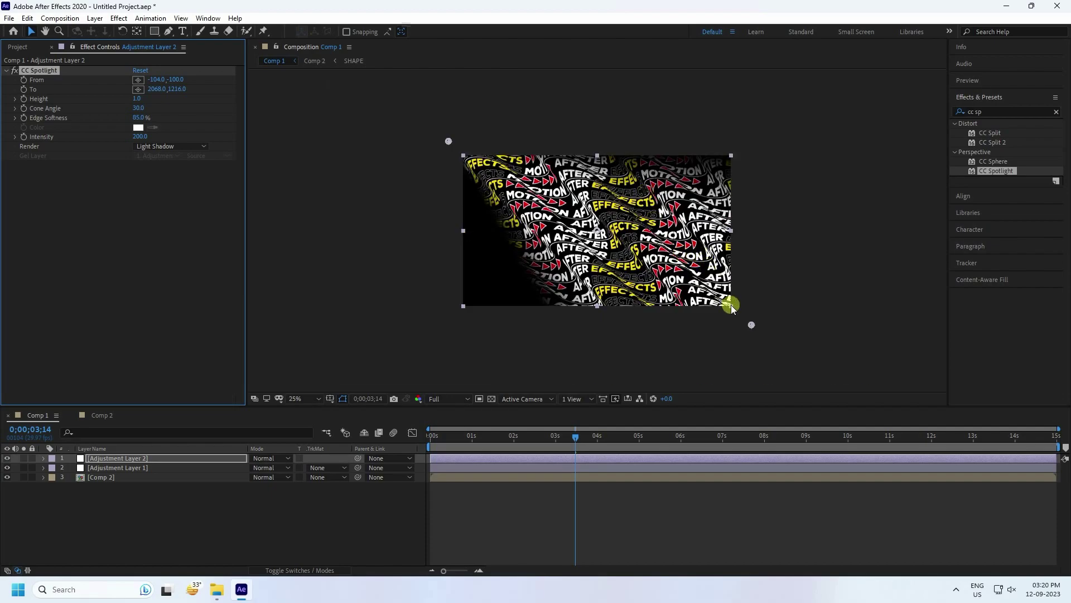
pyautogui.moveTo(750, 324); pyautogui.dragTo(742, 369)
pyautogui.press('.')
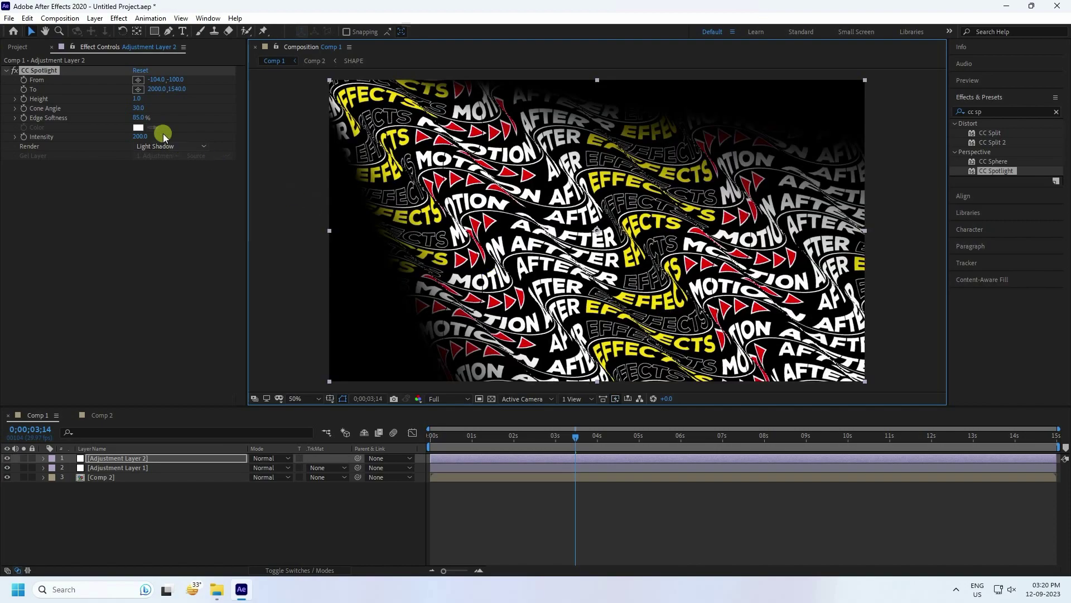
pyautogui.moveTo(141, 120)
pyautogui.mouseDown()
pyautogui.moveTo(109, 117)
pyautogui.moveTo(132, 120)
pyautogui.mouseUp()
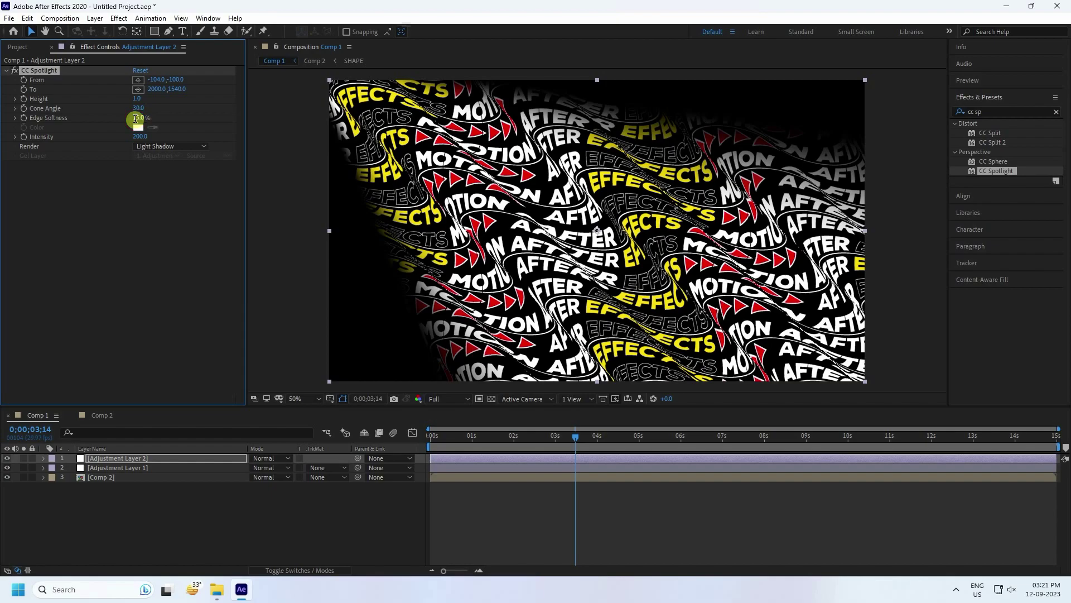
pyautogui.press(',')
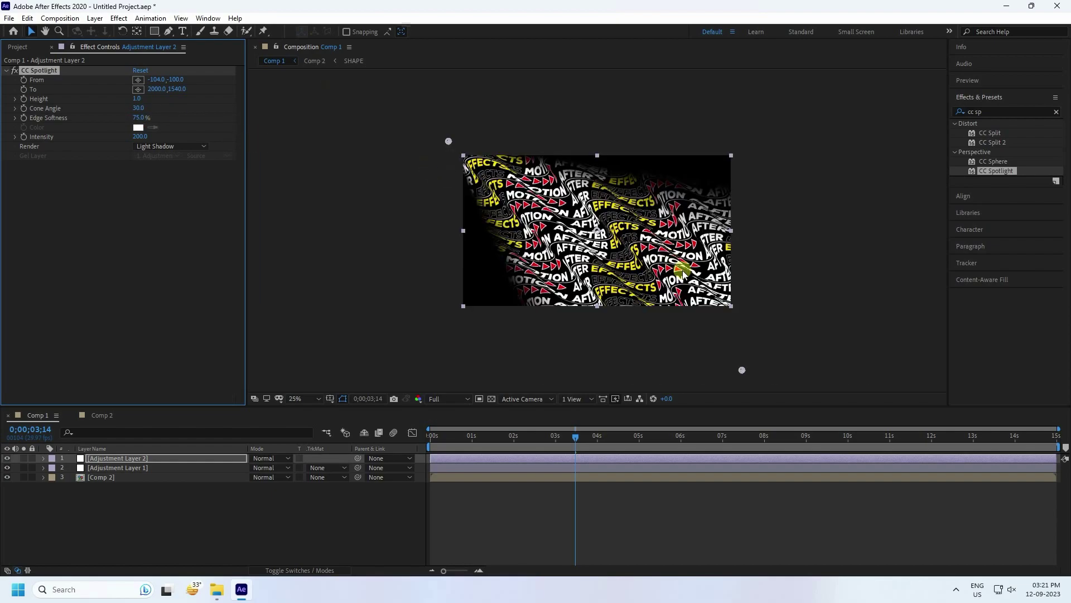
# Apply the Glow effect to Adjustment Layer 2 in Comp 1.
pyautogui.press('.')
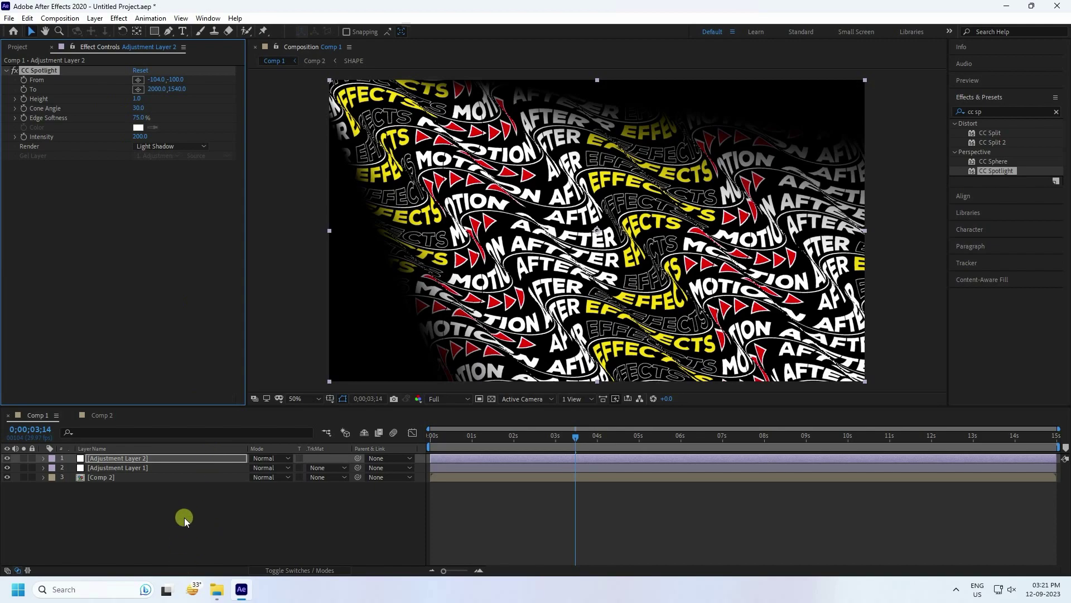
pyautogui.click(992, 111)
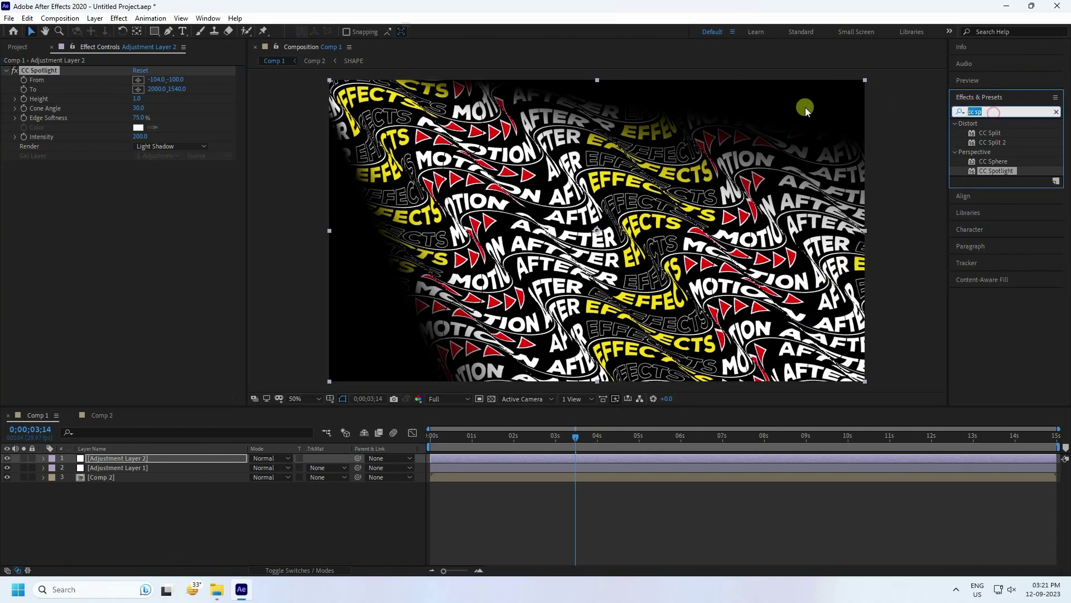
pyautogui.write('f')
pyautogui.press('BackSpace')
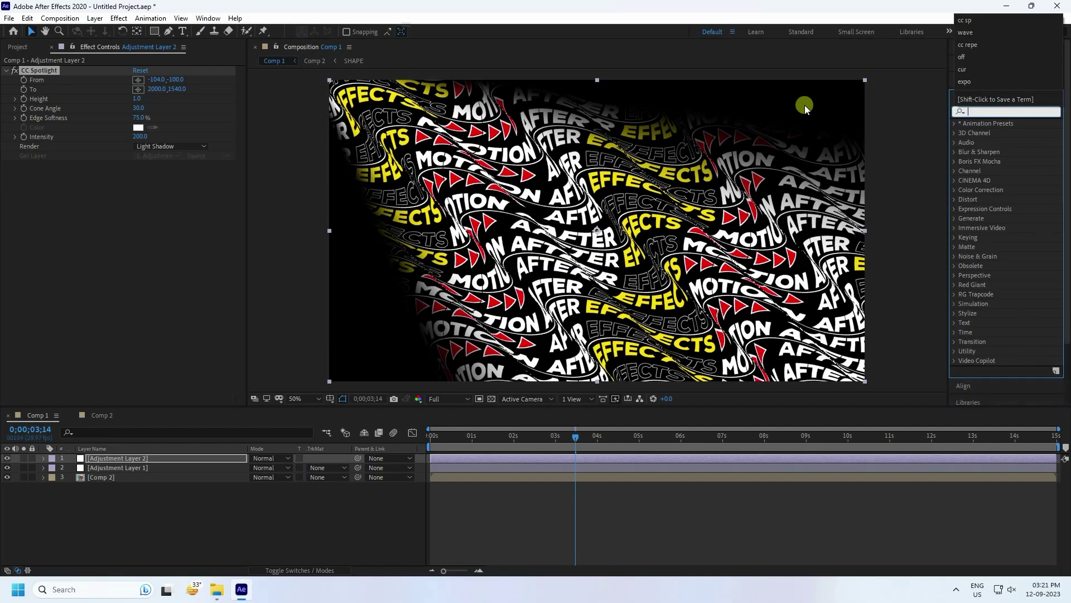
pyautogui.write('glo')
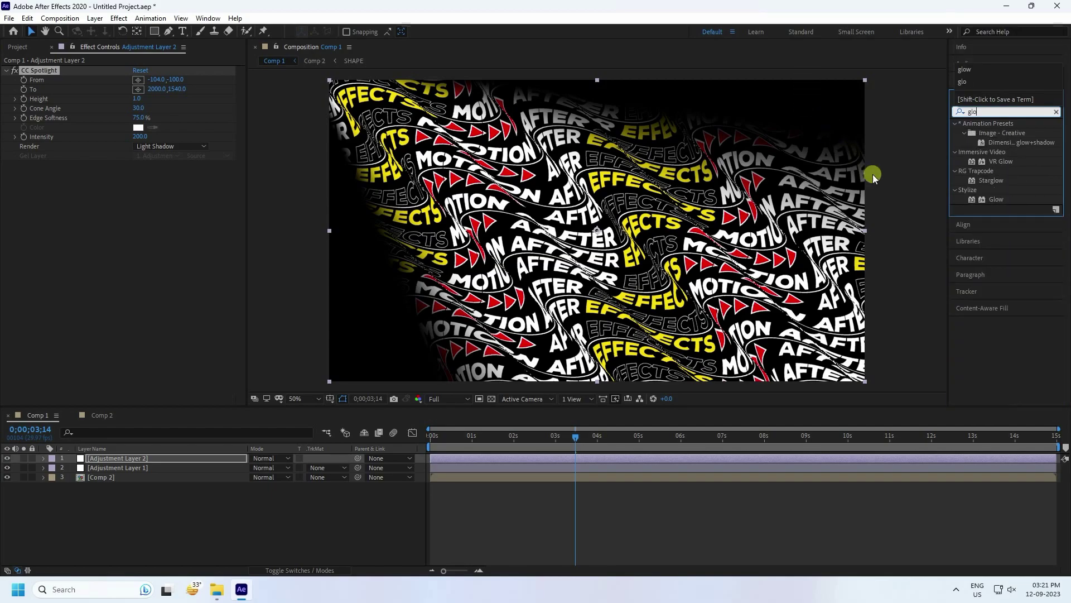
pyautogui.moveTo(997, 199); pyautogui.dragTo(120, 459)
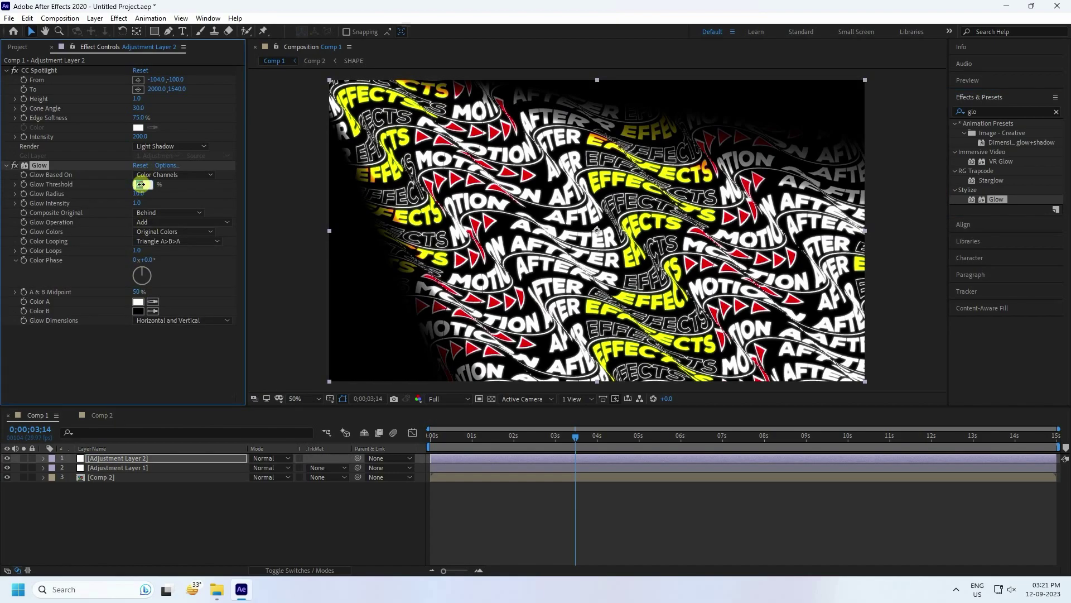
# Set the Glow Threshold to 80%, Glow Radius to 50 and Glow Intensity to 0.5.
pyautogui.click(141, 184)
pyautogui.write('80')
pyautogui.press('Return')
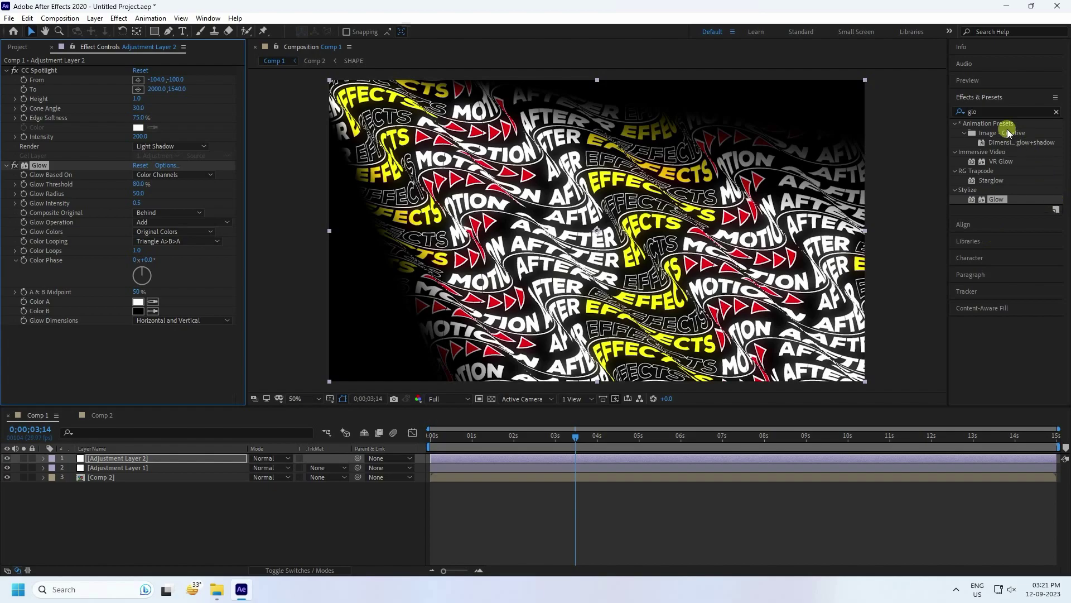
# Add the Exposure effect to Adjustment Layer 2 with Exposure set to 1, and collapse the Glow settings.
pyautogui.click(992, 112)
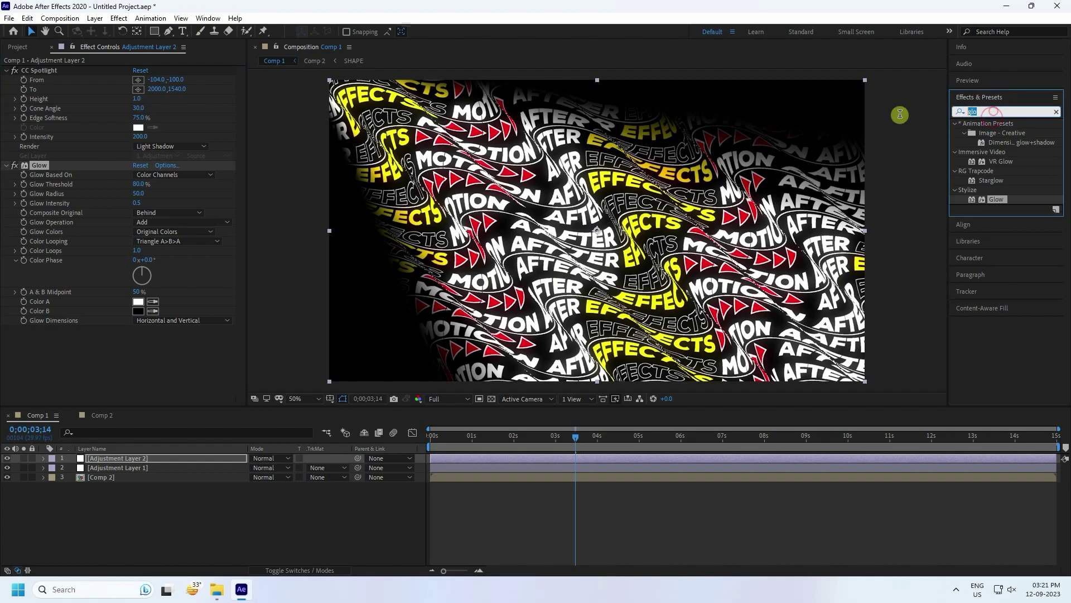
pyautogui.write('expo')
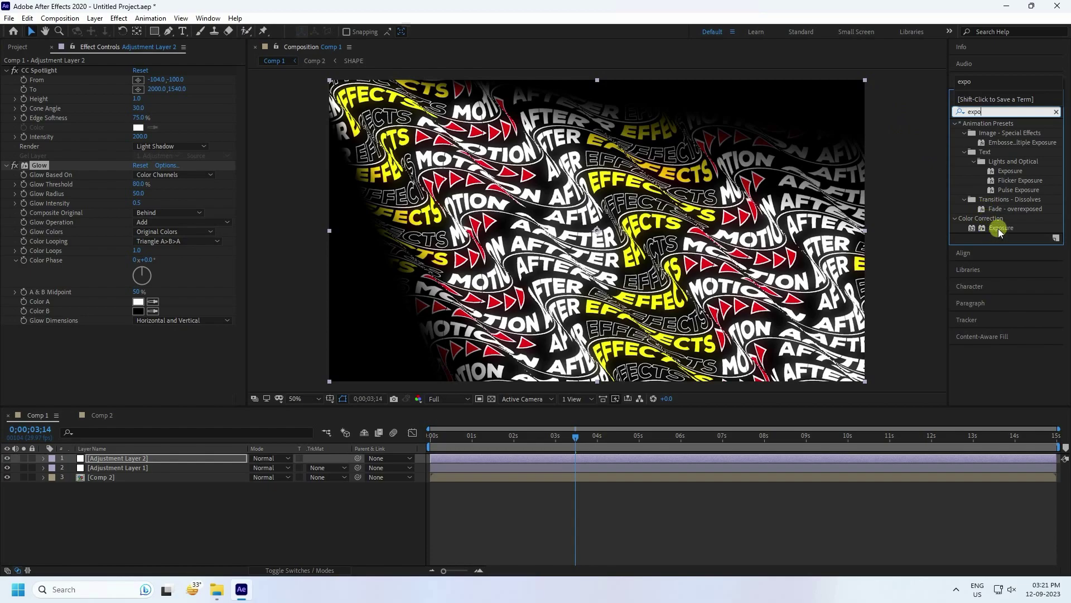
pyautogui.moveTo(999, 229); pyautogui.dragTo(81, 352)
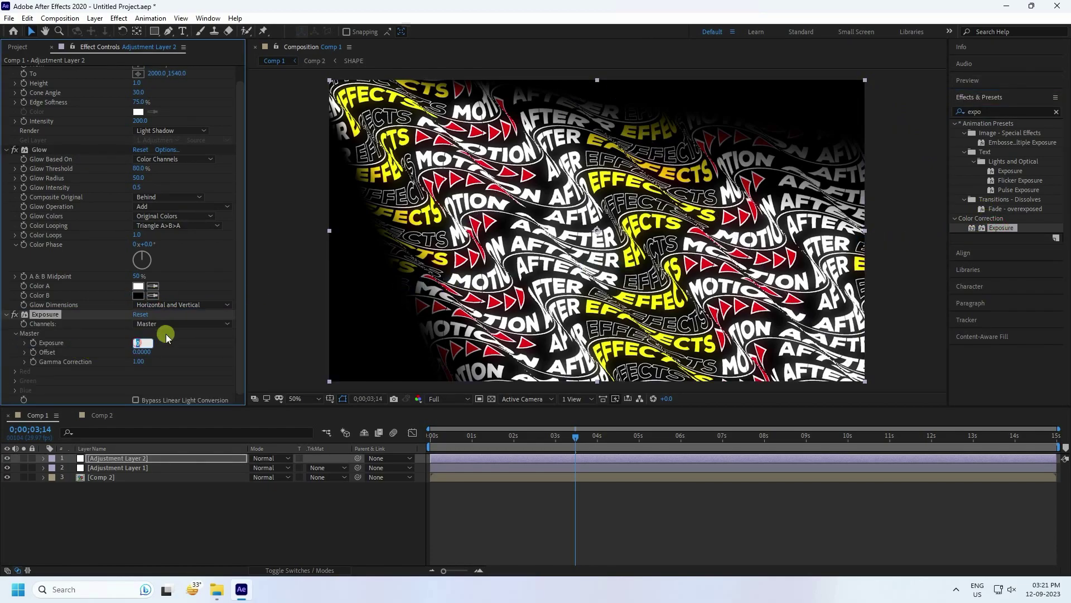
pyautogui.write('1')
pyautogui.press('Return')
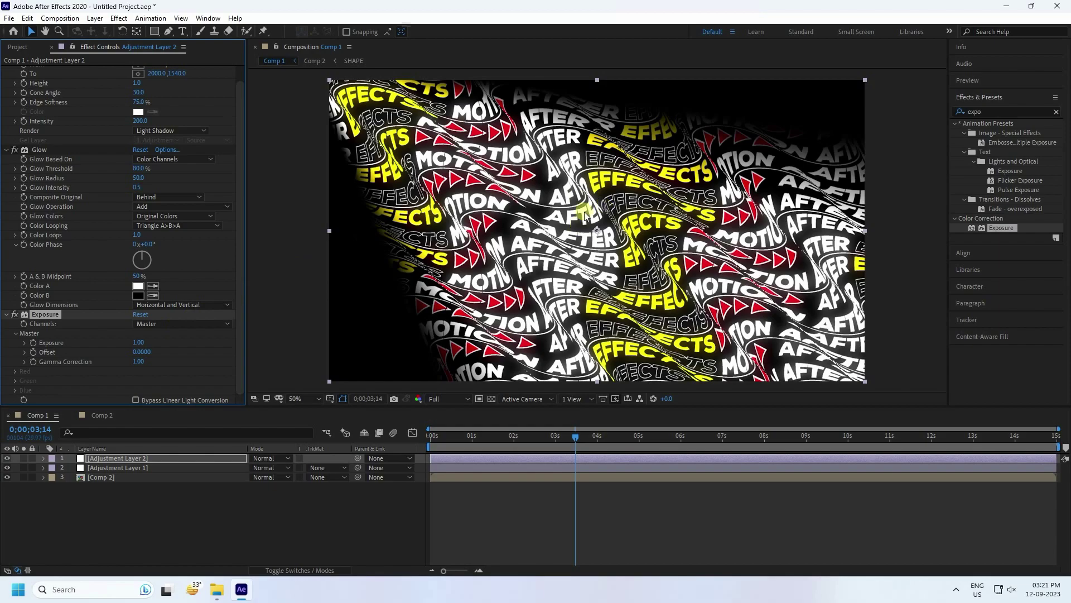
pyautogui.click(11, 150)
# Add Curves to Adjustment Layer 2, pull the middle of the RGB curve down to deepen contrast, and preview the animation.
pyautogui.doubleClick(975, 112)
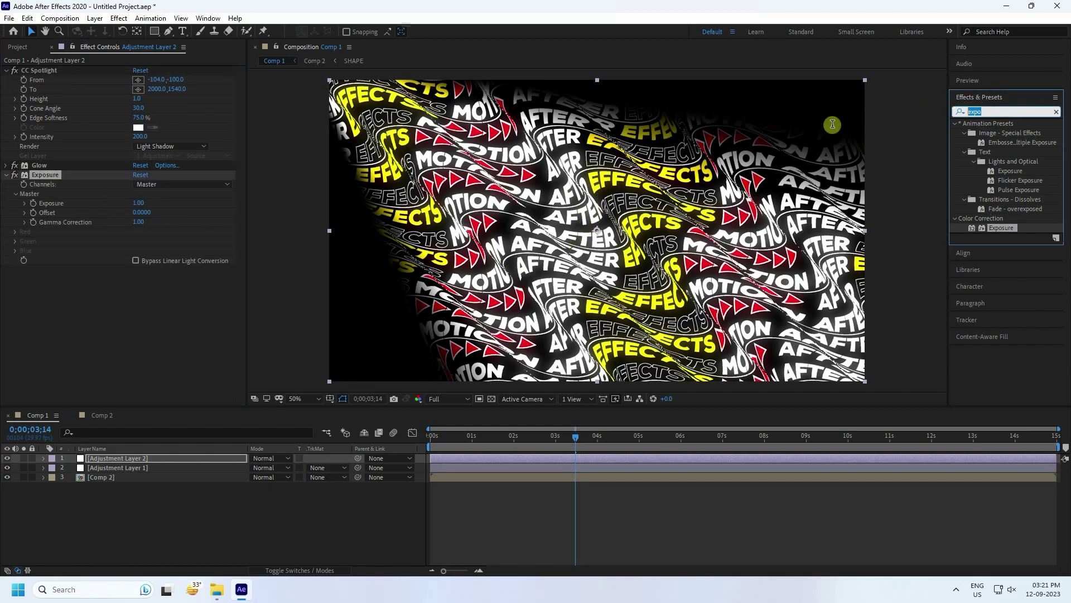
pyautogui.write('cur')
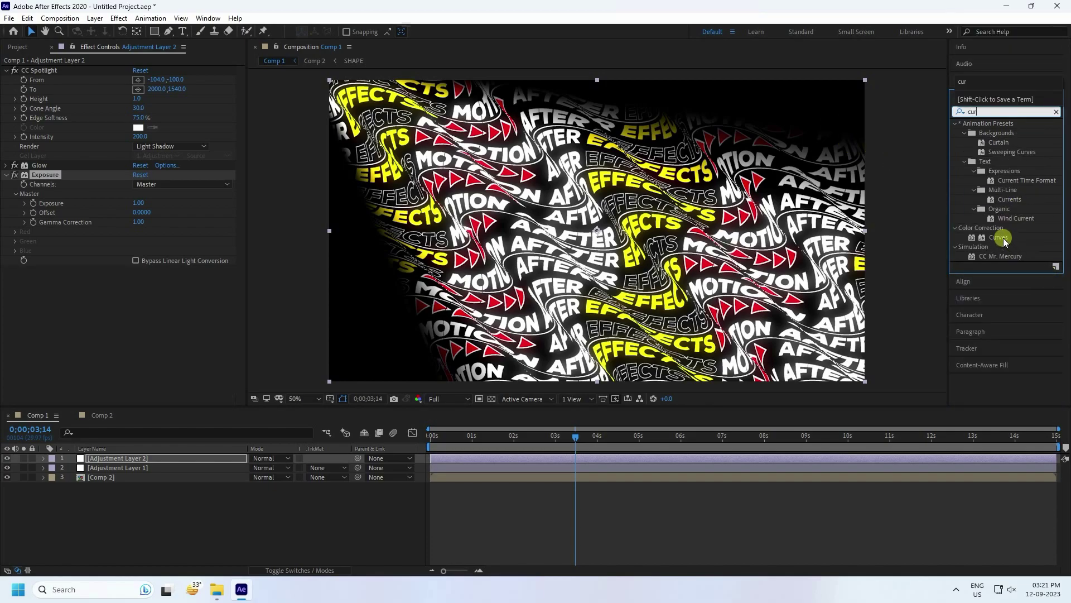
pyautogui.moveTo(999, 237); pyautogui.dragTo(93, 328)
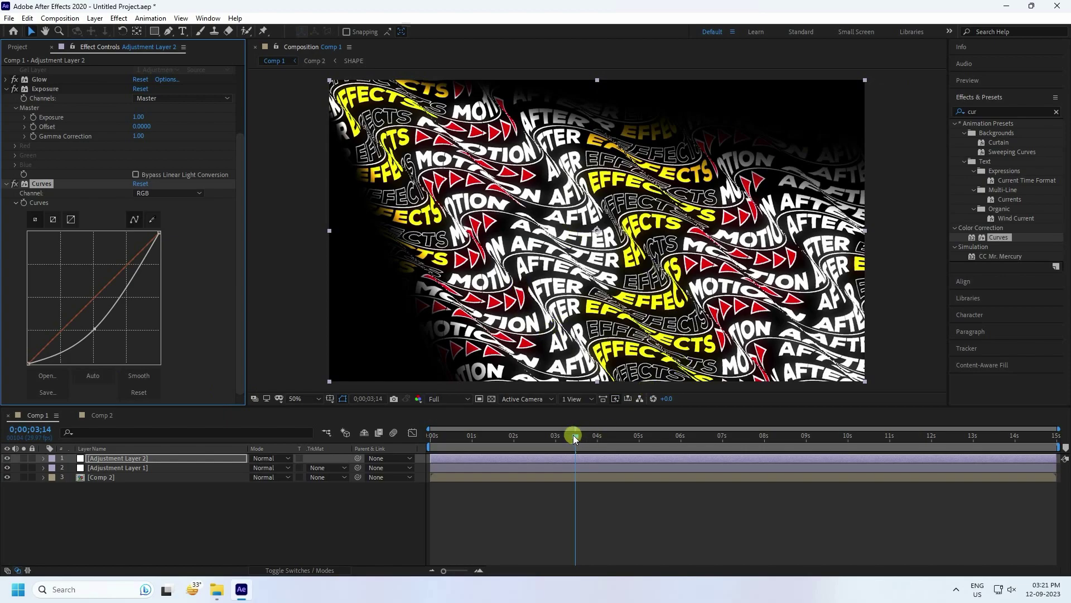
pyautogui.press('space')
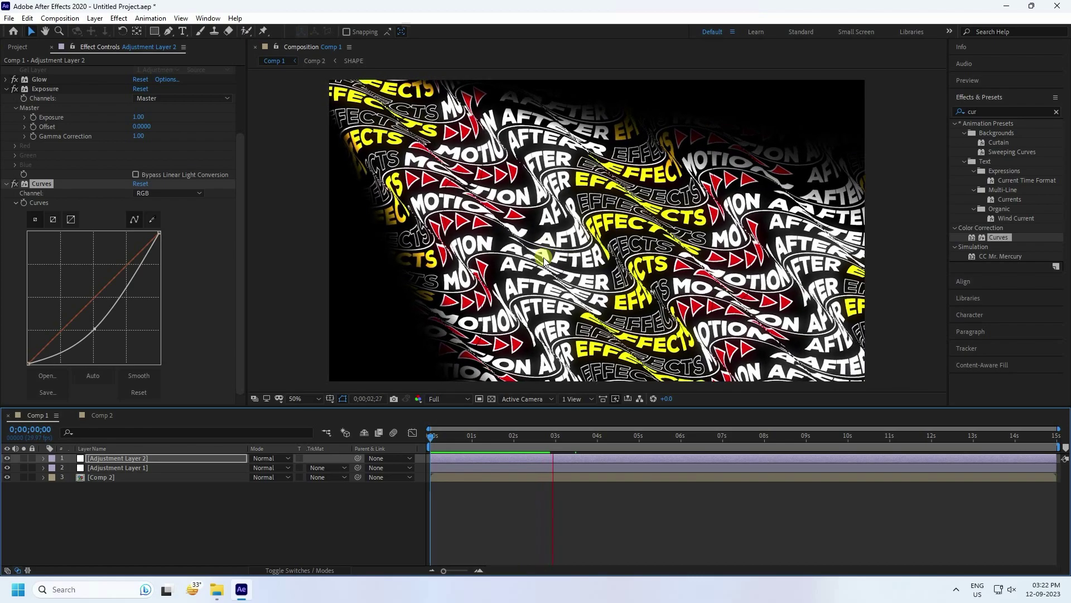
# Open the SHAPE precomp inside Comp 2 and apply Drop Shadow to the "after effects motion" text layer.
pyautogui.click(98, 417)
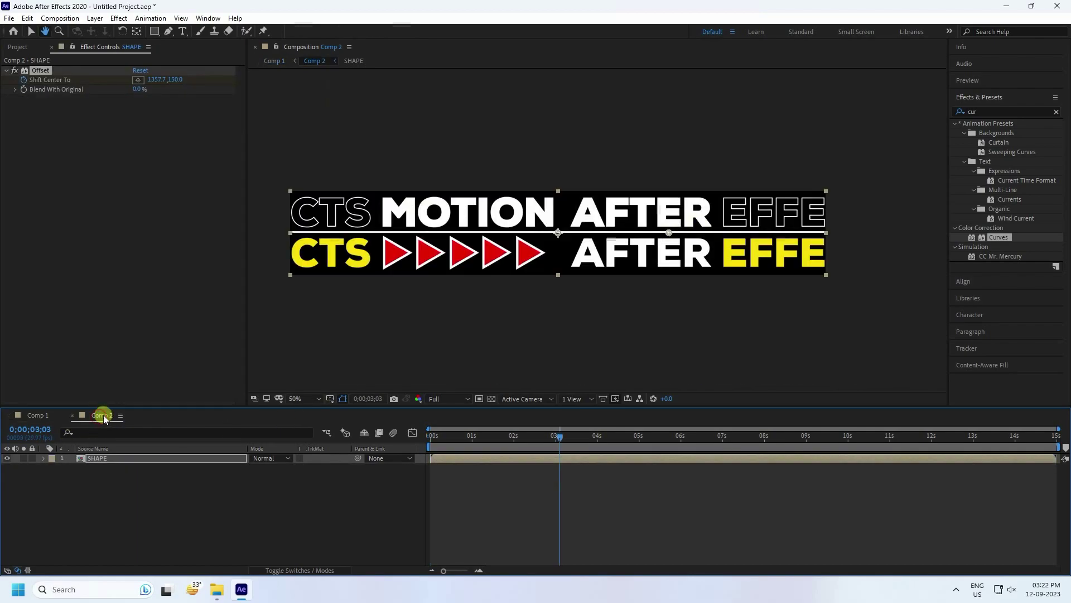
pyautogui.click(93, 459)
pyautogui.doubleClick(95, 458)
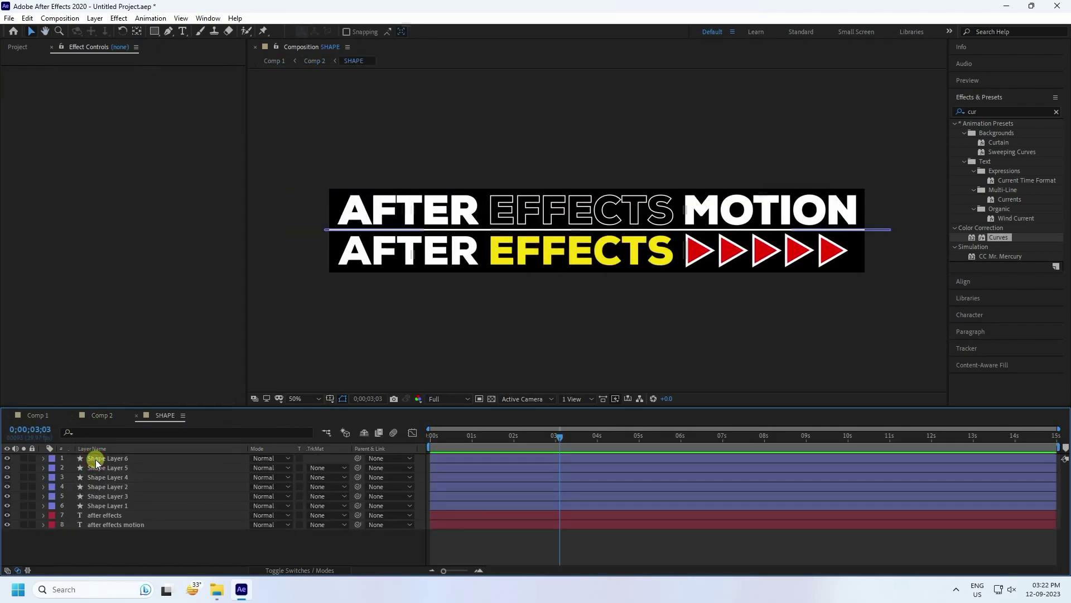
pyautogui.click(1002, 110)
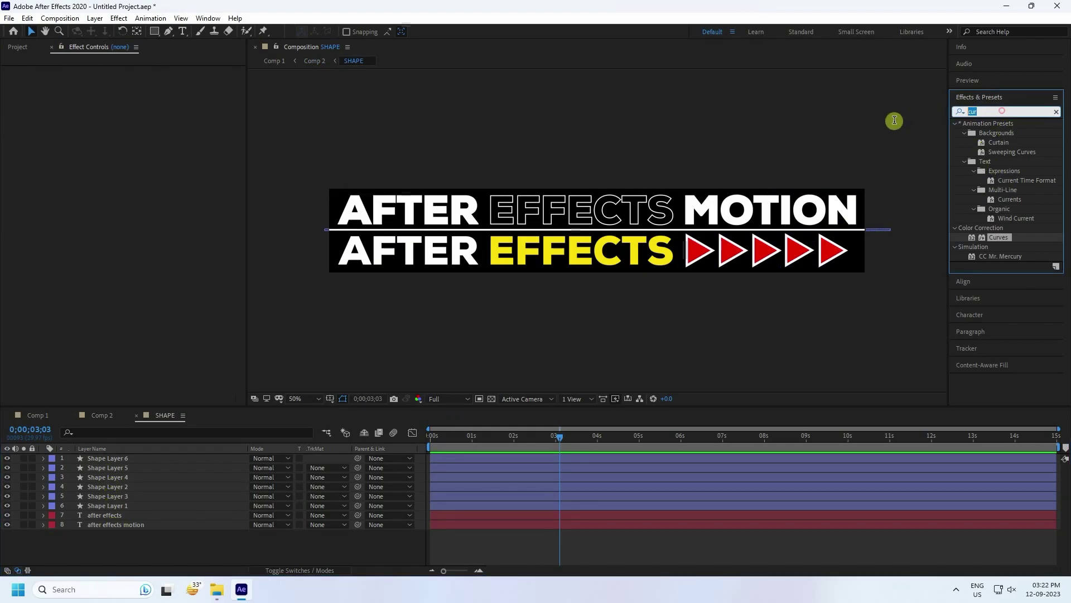
pyautogui.write('dro')
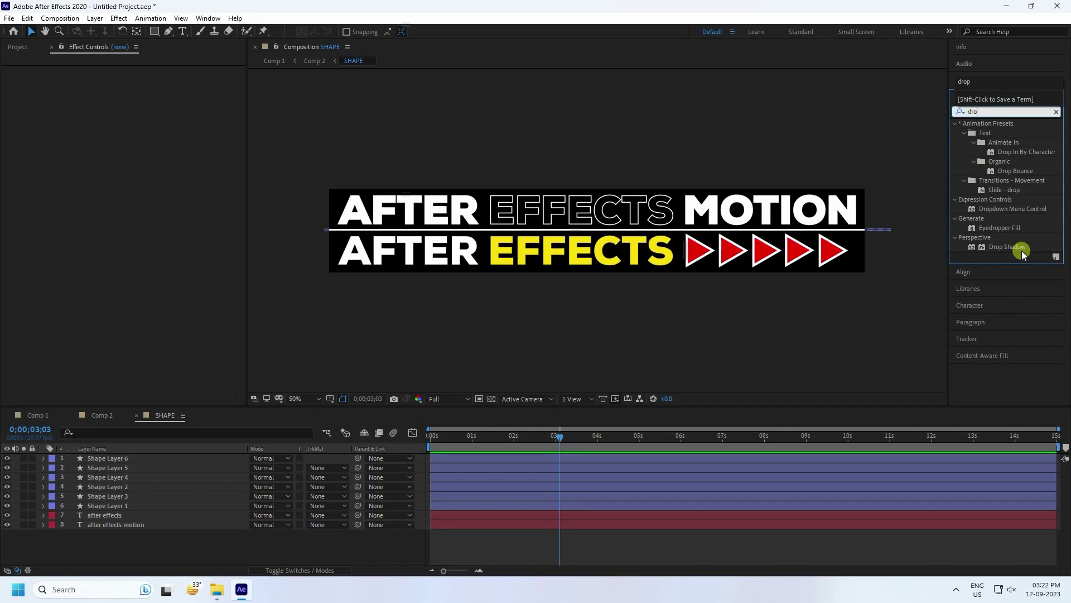
pyautogui.moveTo(1022, 250); pyautogui.dragTo(120, 528)
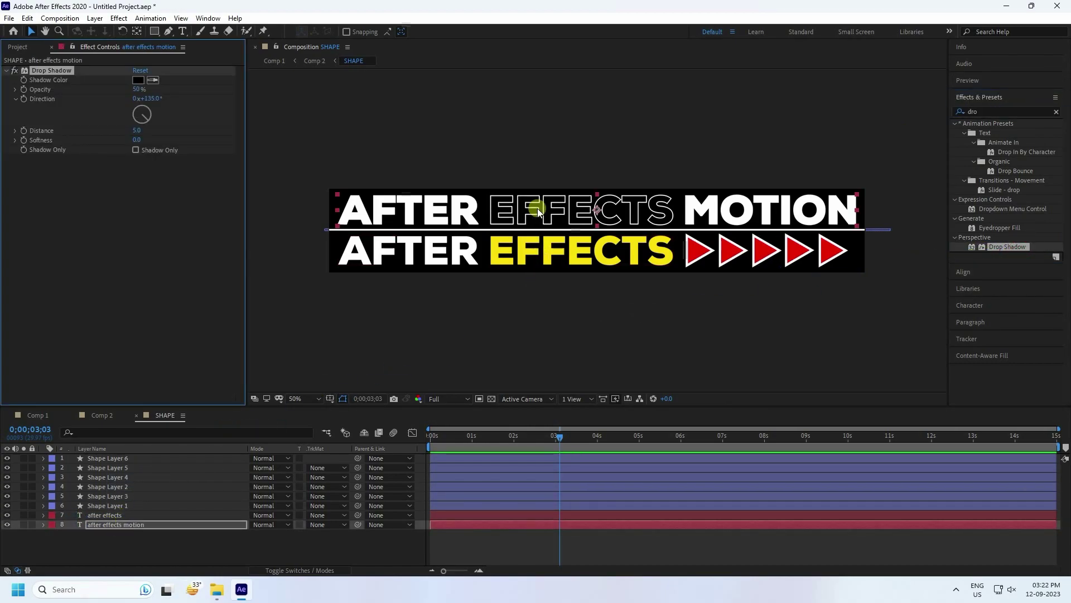
# Set the Shadow Color of the "after effects motion" layer's Drop Shadow to white (FFFFFF).
pyautogui.scroll(2, 537, 209)
pyautogui.click(139, 82)
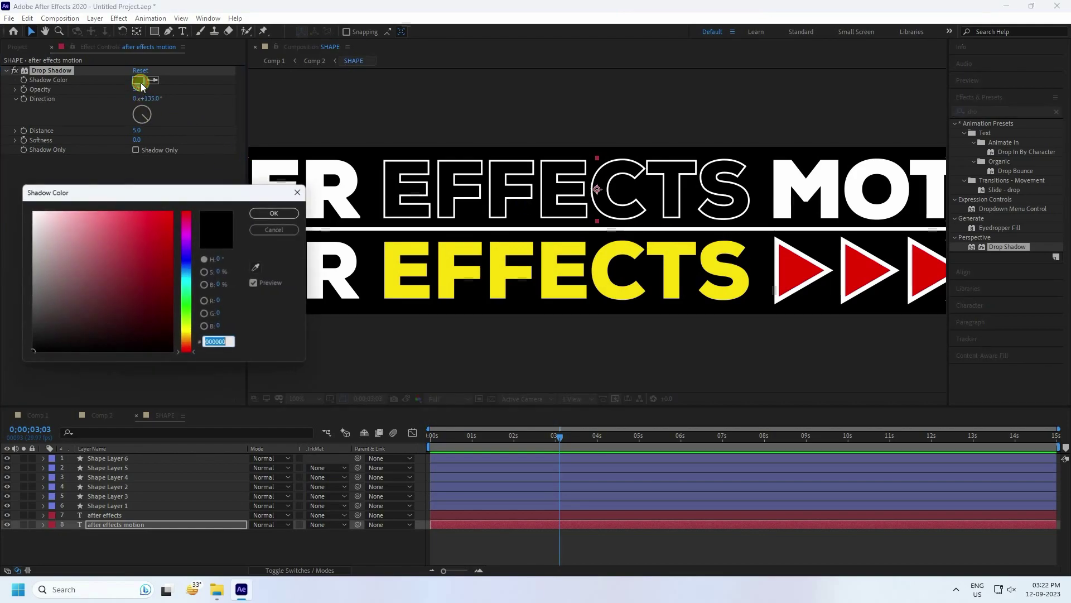
pyautogui.moveTo(65, 253); pyautogui.dragTo(33, 211)
pyautogui.click(275, 214)
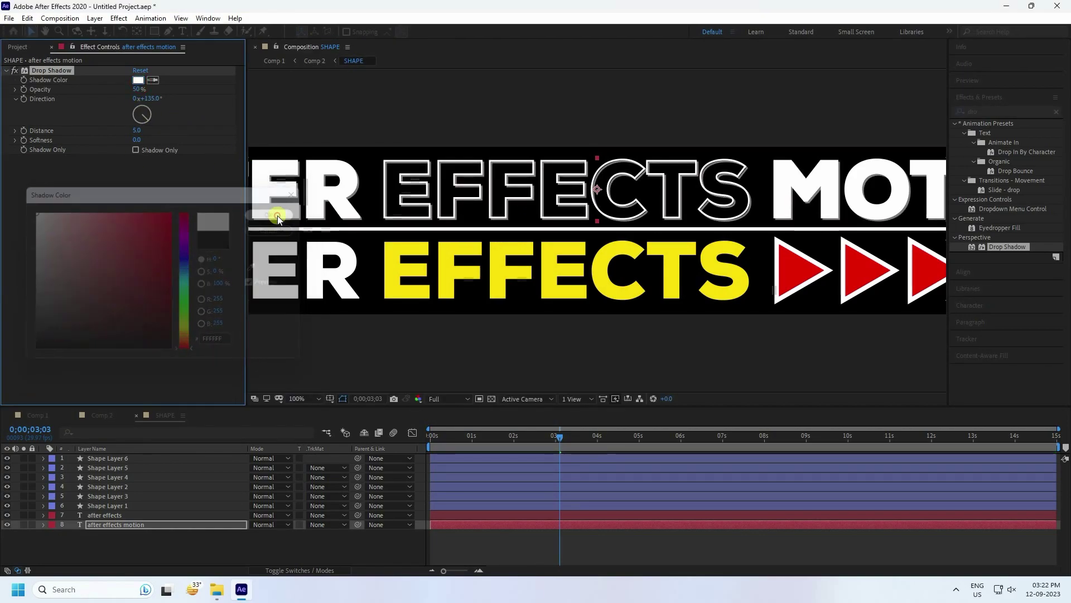
# Set the Drop Shadow Distance on the "after effects motion" layer to 10 and inspect the lettering up close.
pyautogui.click(140, 127)
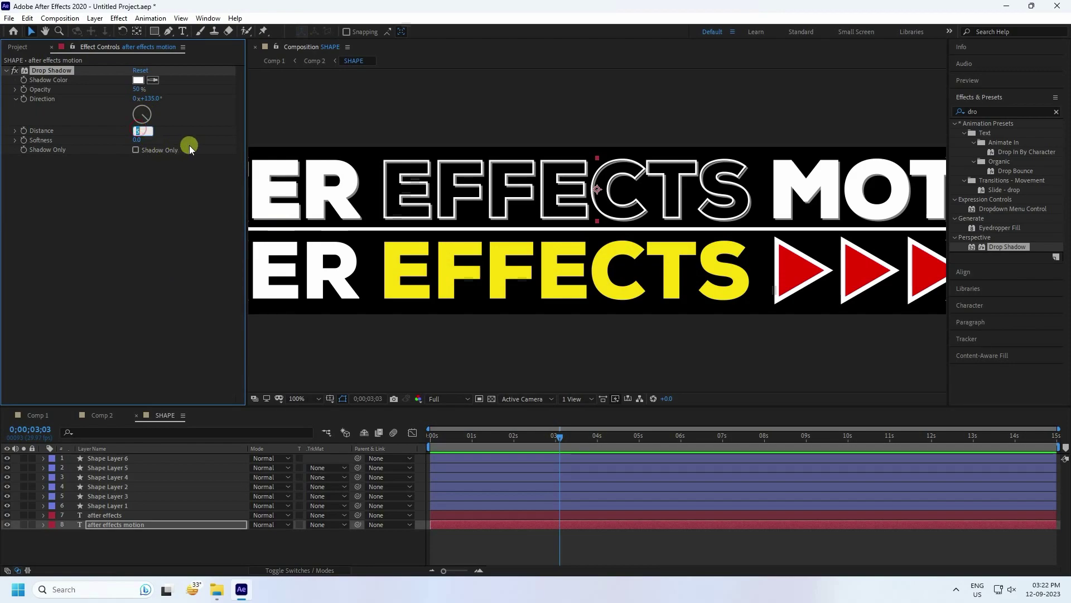
pyautogui.write('10')
pyautogui.press('Return')
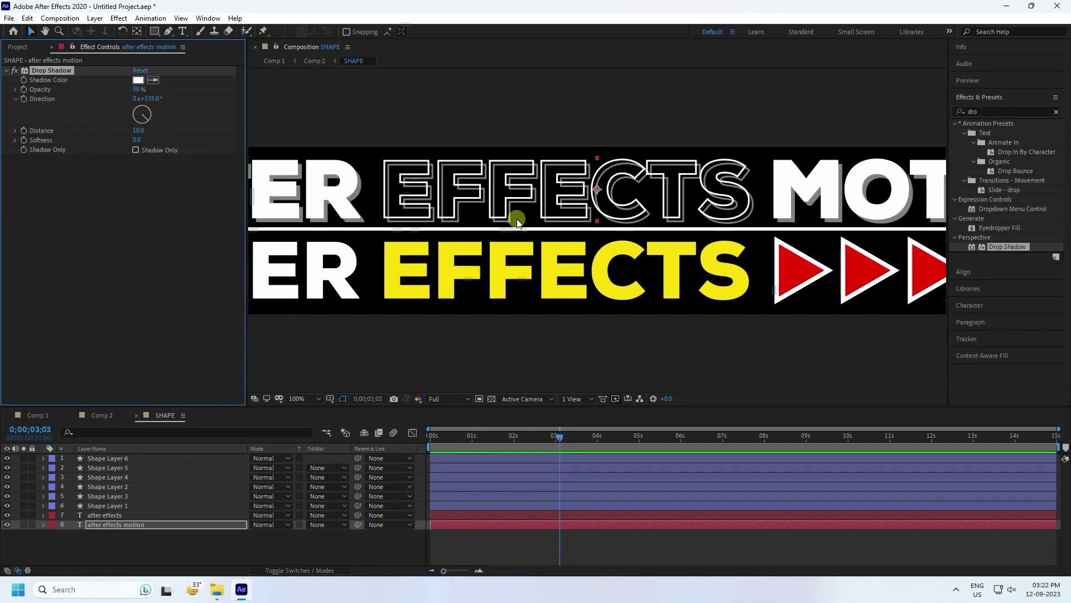
pyautogui.scroll(2, 474, 199)
pyautogui.scroll(-2, 475, 200)
pyautogui.moveTo(472, 201); pyautogui.dragTo(641, 201)
pyautogui.scroll(1, 443, 213)
pyautogui.scroll(1, 507, 211)
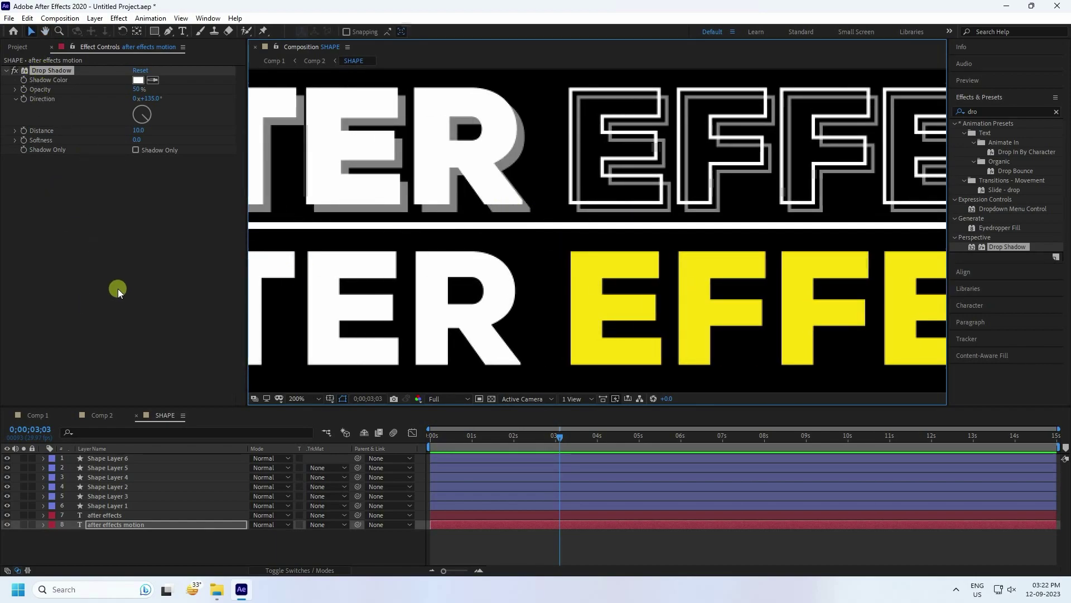
# Apply Drop Shadow to the "after effects" text layer with a Distance of 10 and a white Shadow Color.
pyautogui.moveTo(1013, 250); pyautogui.dragTo(124, 521)
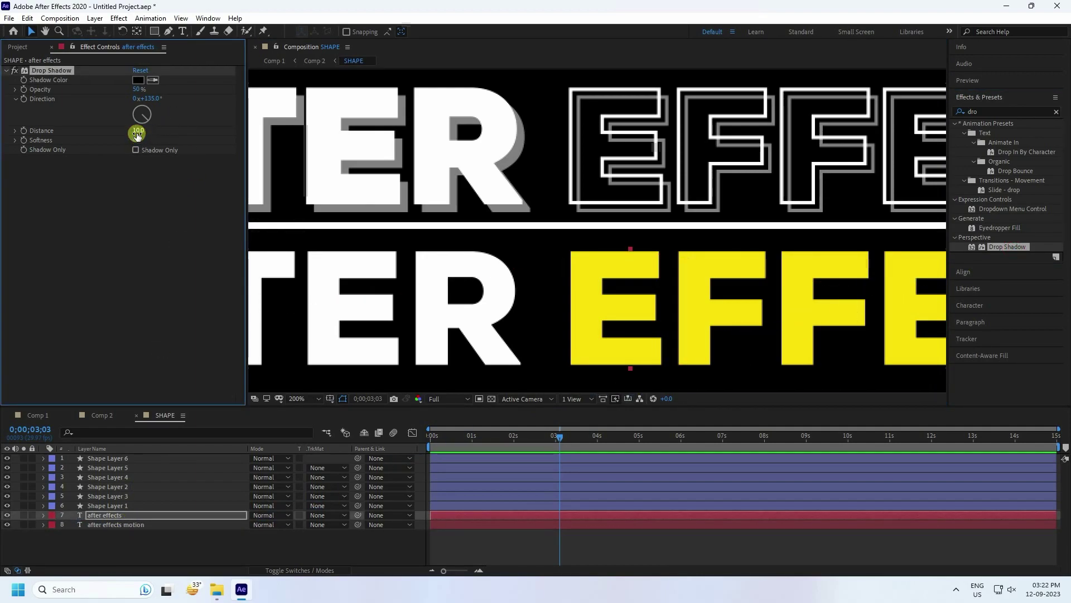
pyautogui.click(137, 80)
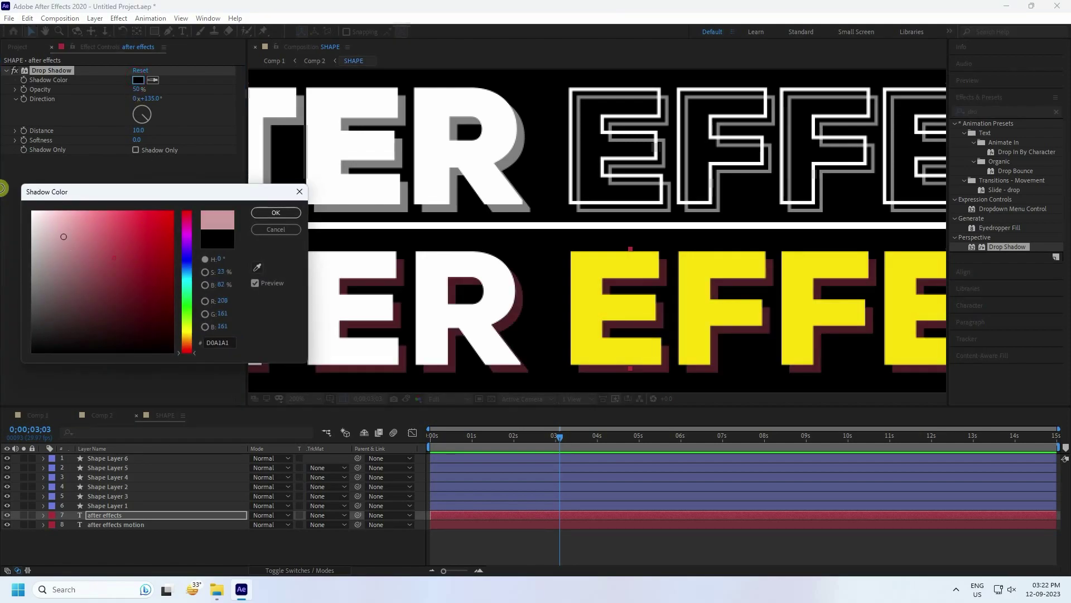
pyautogui.click(337, 252)
pyautogui.click(276, 212)
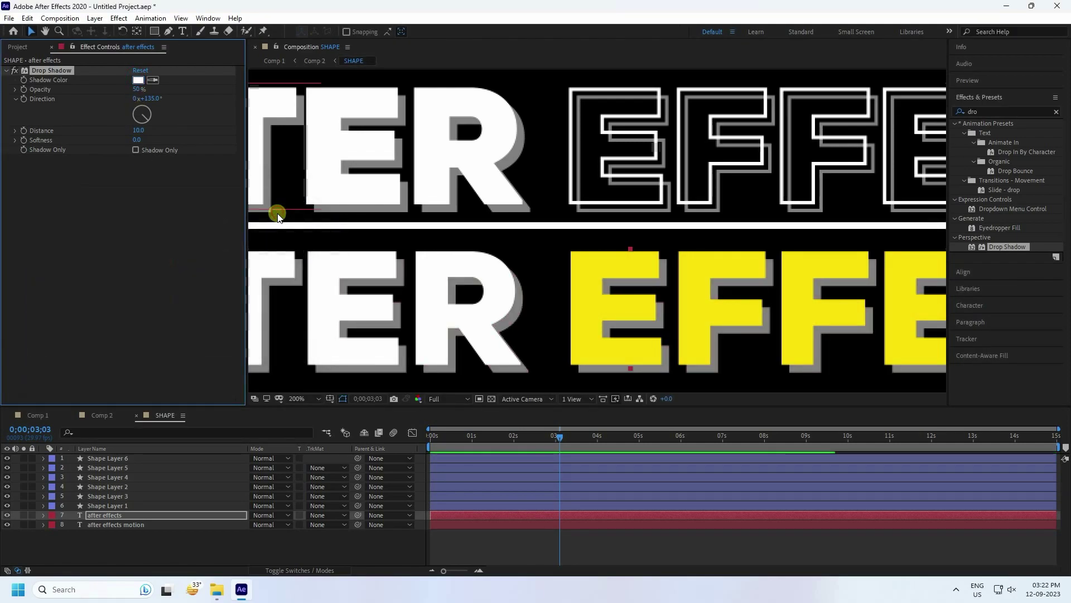
pyautogui.scroll(-3, 571, 290)
pyautogui.scroll(2, 566, 268)
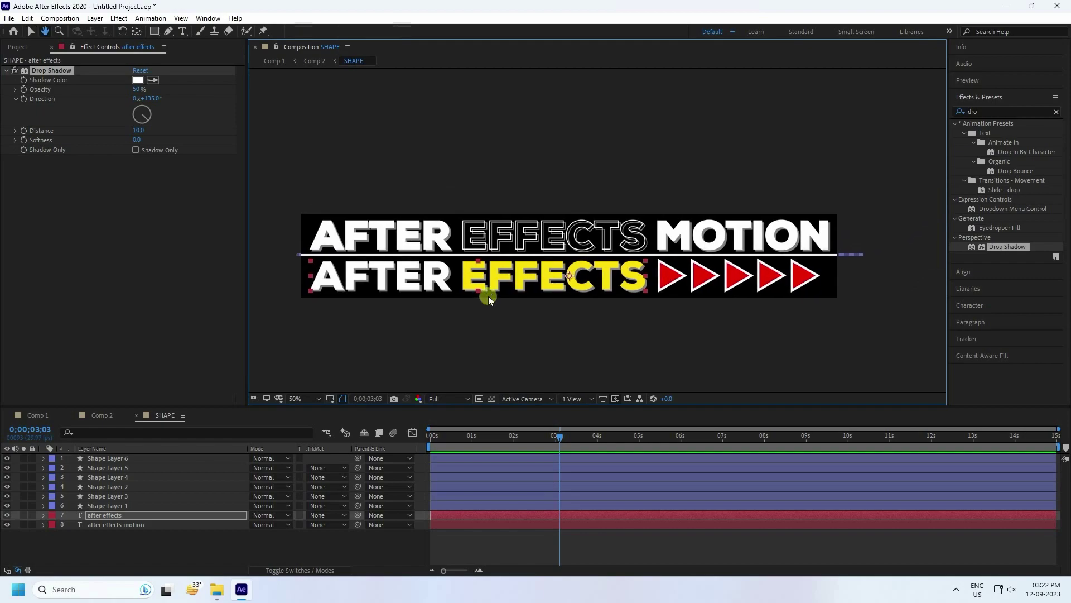
pyautogui.moveTo(711, 222); pyautogui.dragTo(887, 205)
pyautogui.press('v')
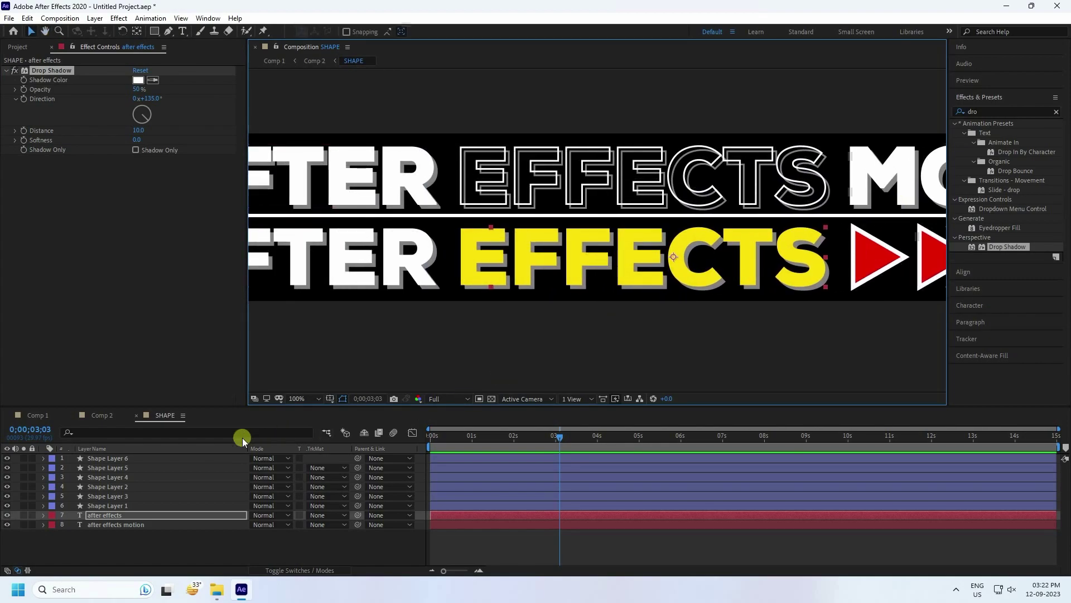
# Return to Comp 1, inspect the shadowed text up close and preview the animation.
pyautogui.click(36, 419)
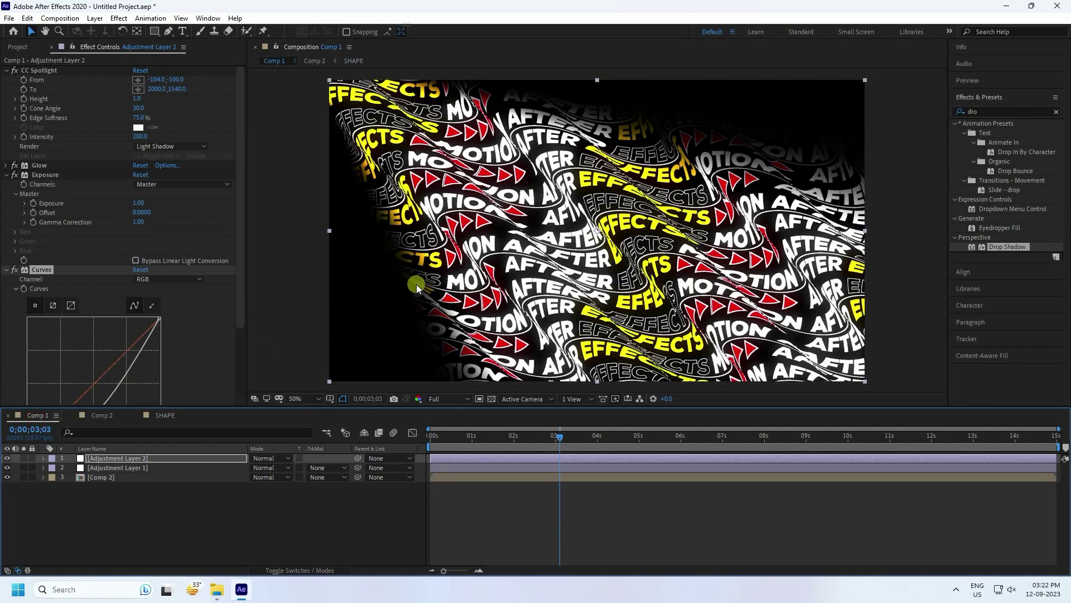
pyautogui.scroll(2, 524, 280)
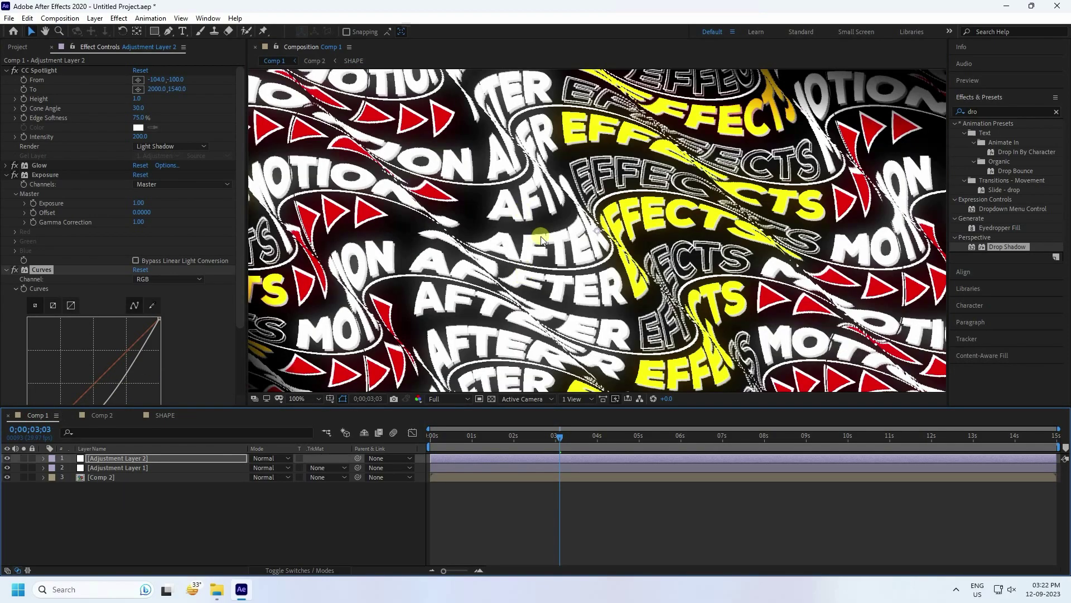
pyautogui.scroll(-2, 544, 252)
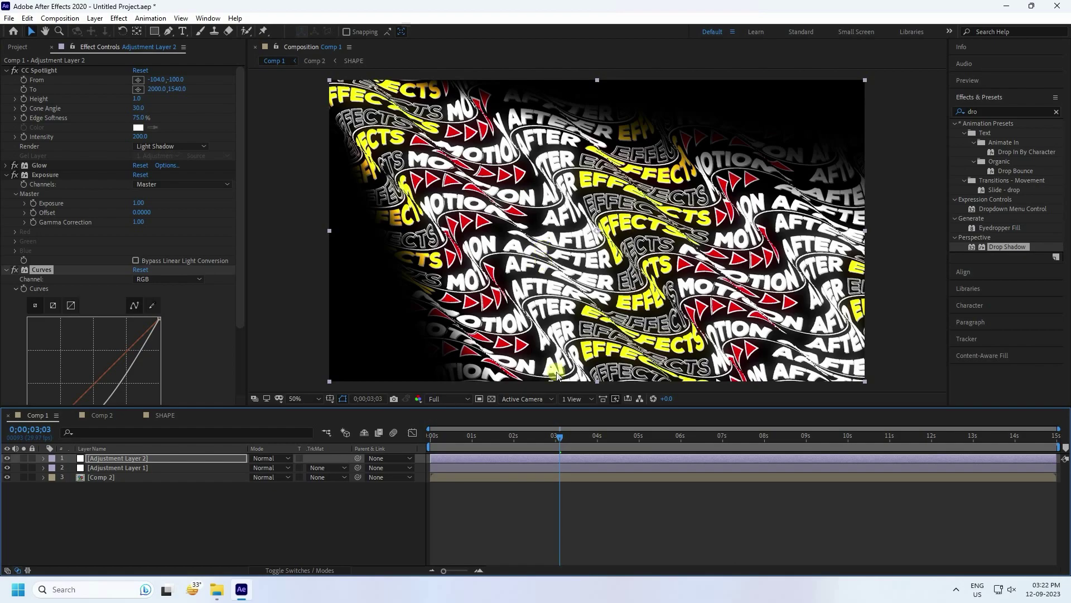
pyautogui.press('space')
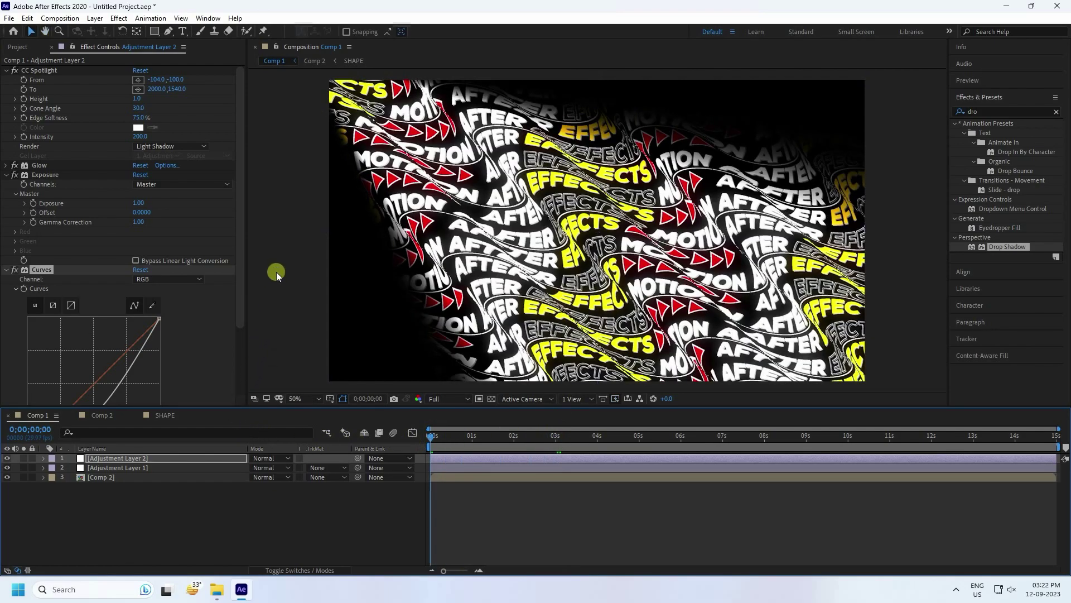